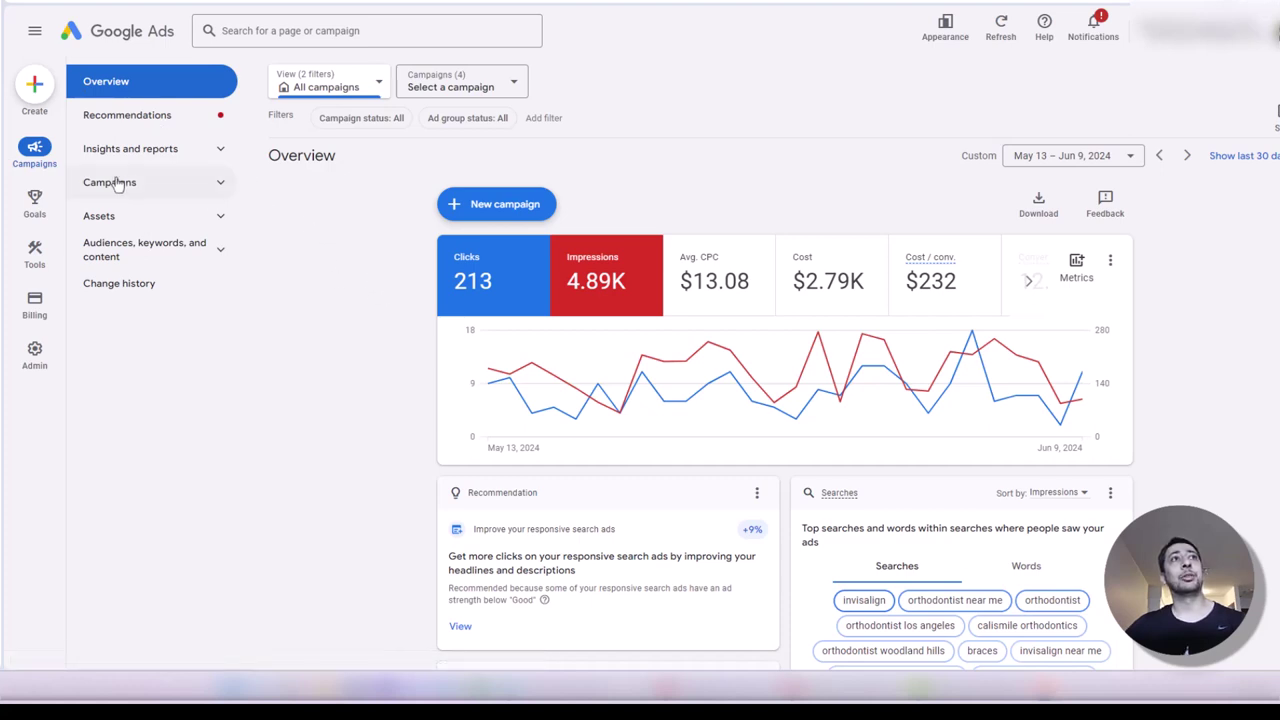
- Open the Experiments page for all campaigns and review the custom, ad variation and Performance Max experiment lists, returning to all experiments
left_click(220, 184)
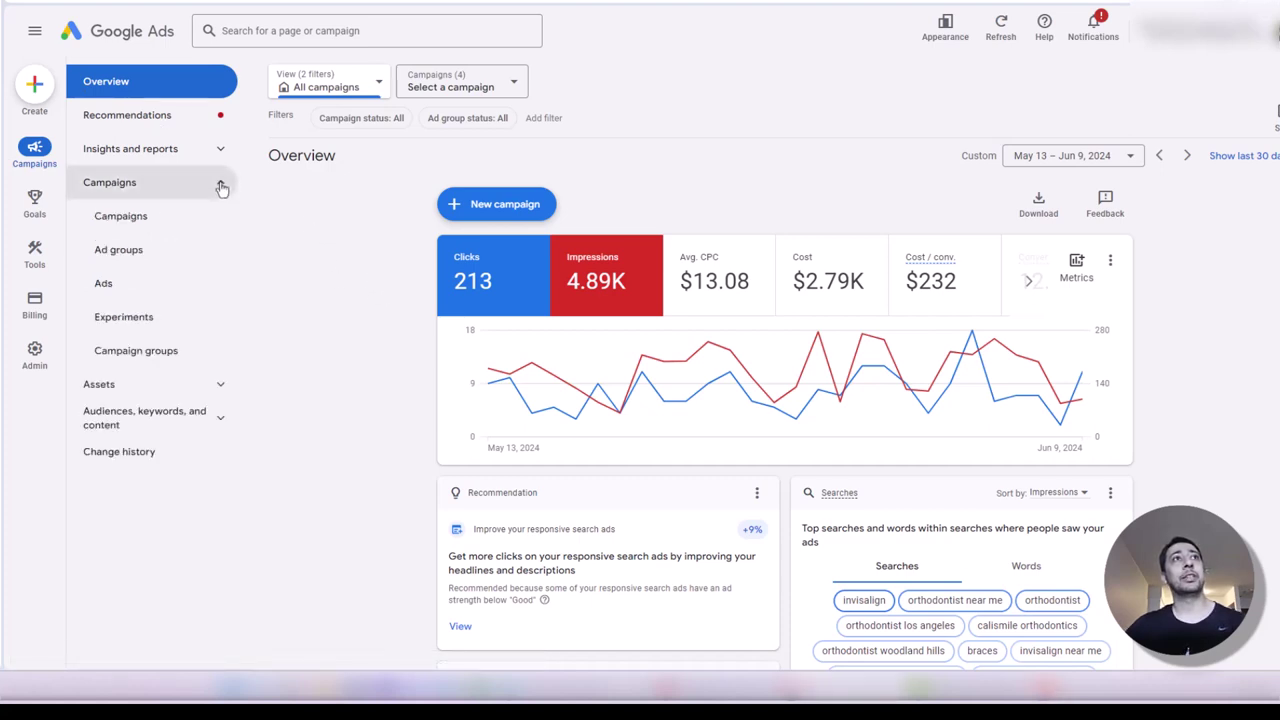
left_click(163, 325)
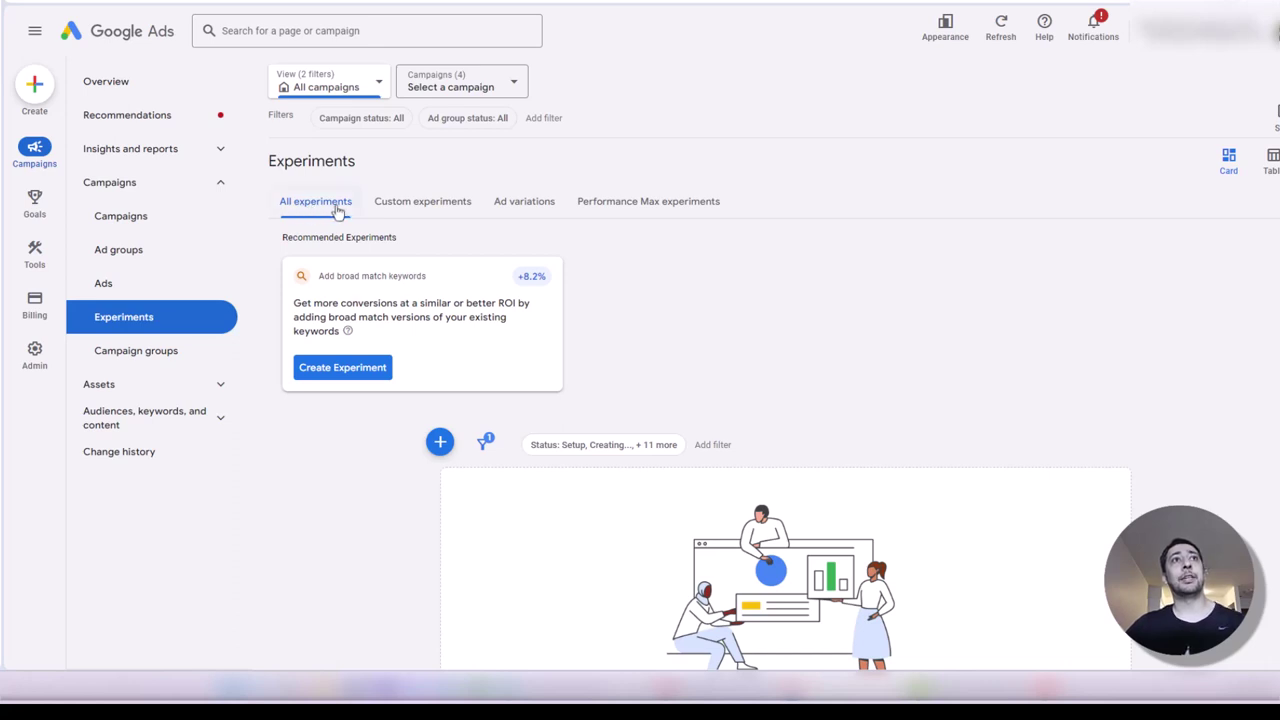
left_click(389, 207)
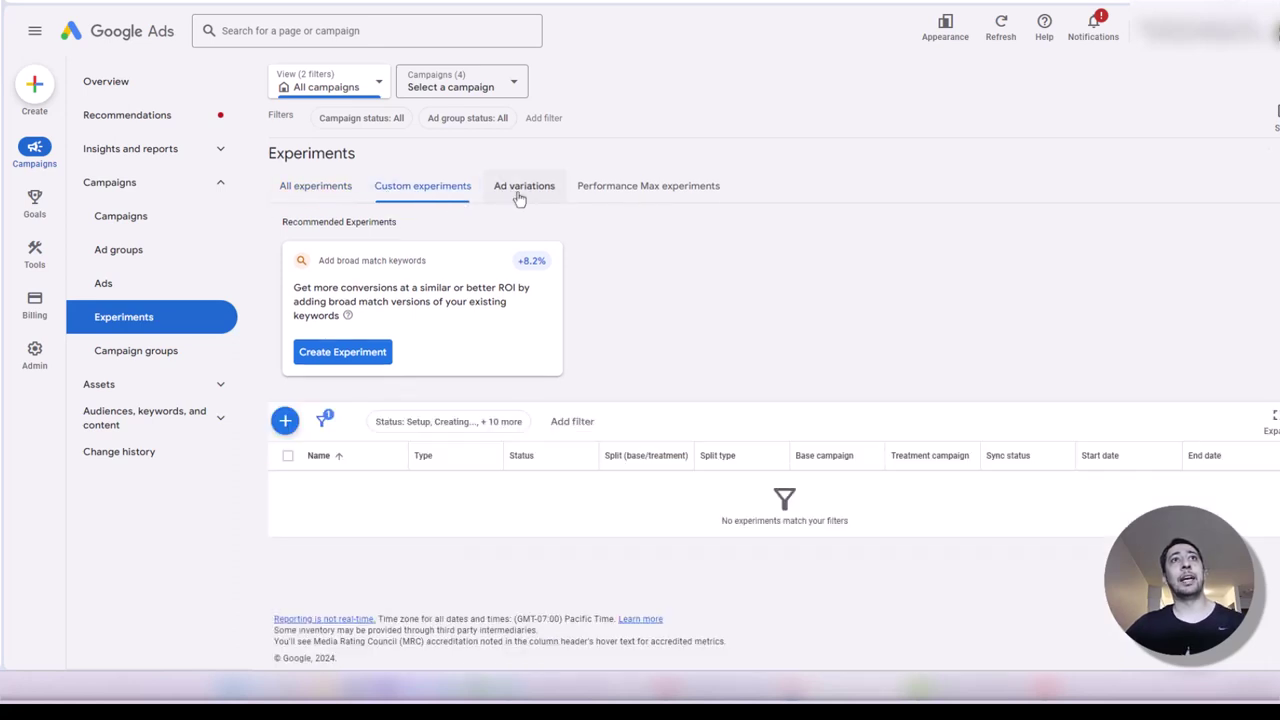
left_click(520, 193)
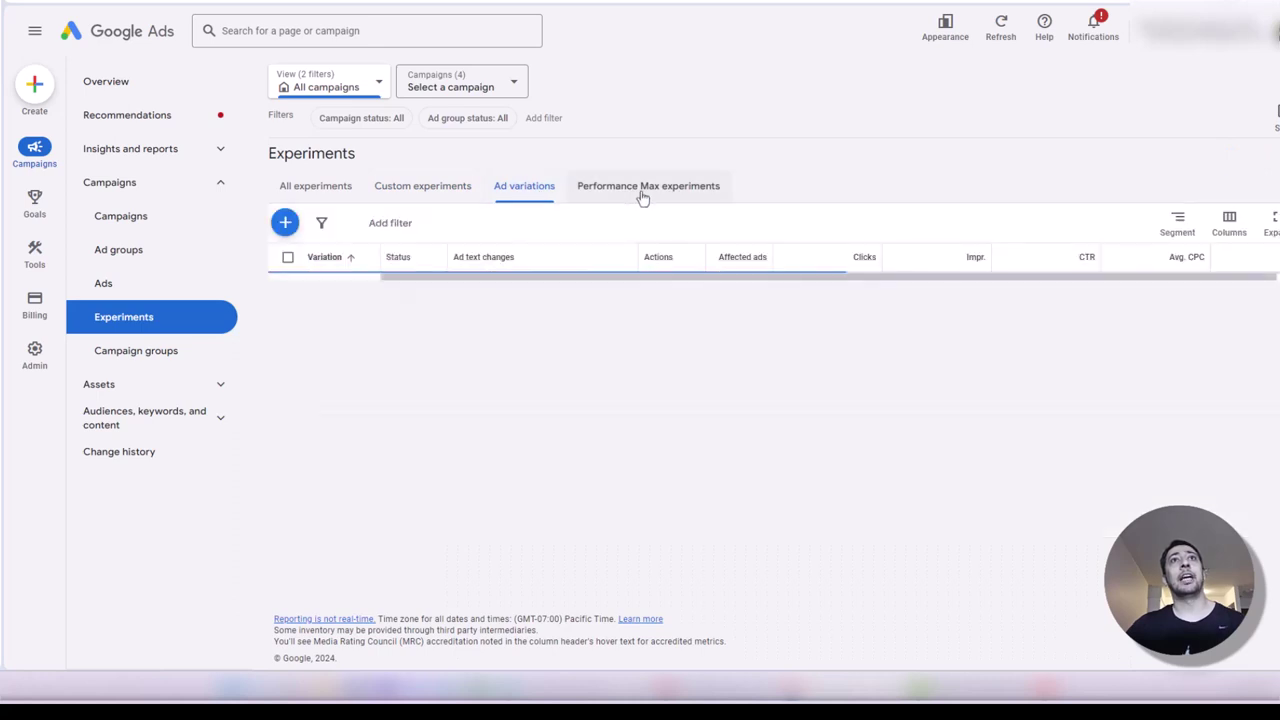
left_click(643, 193)
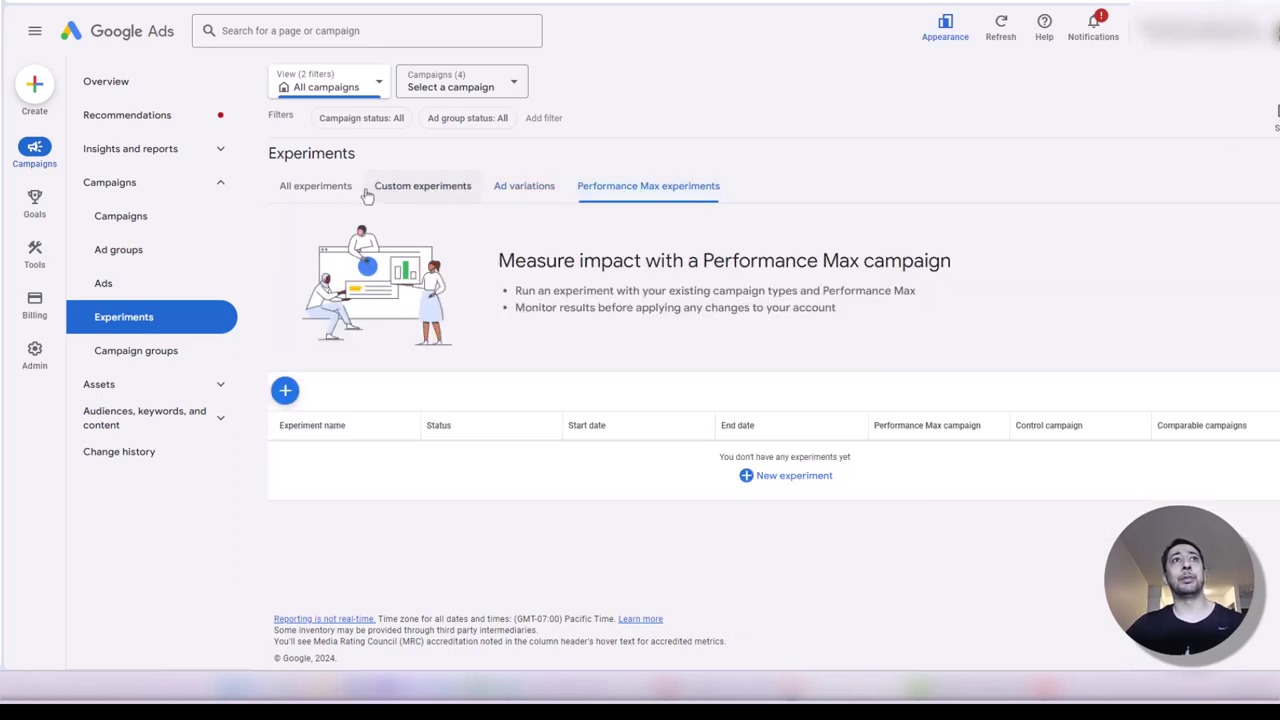
left_click(296, 189)
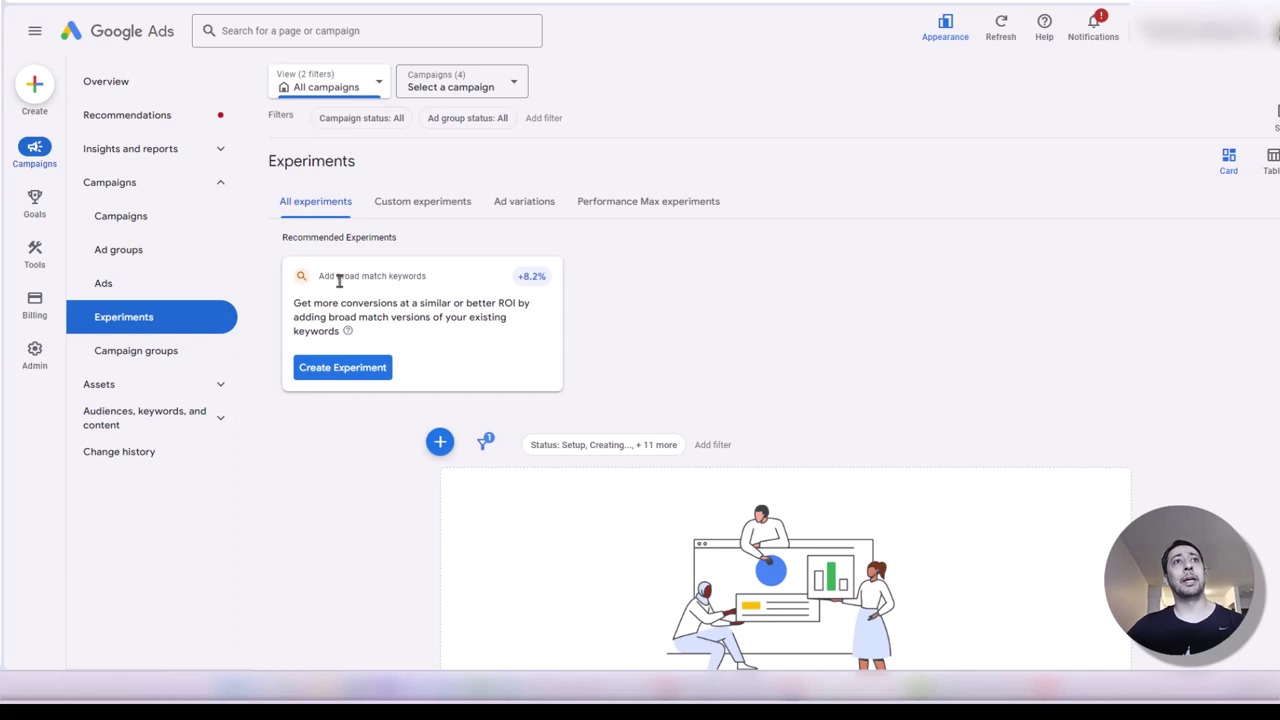
- Review the setup form of the recommended broad match keywords experiment and close it without creating the experiment
left_click(355, 368)
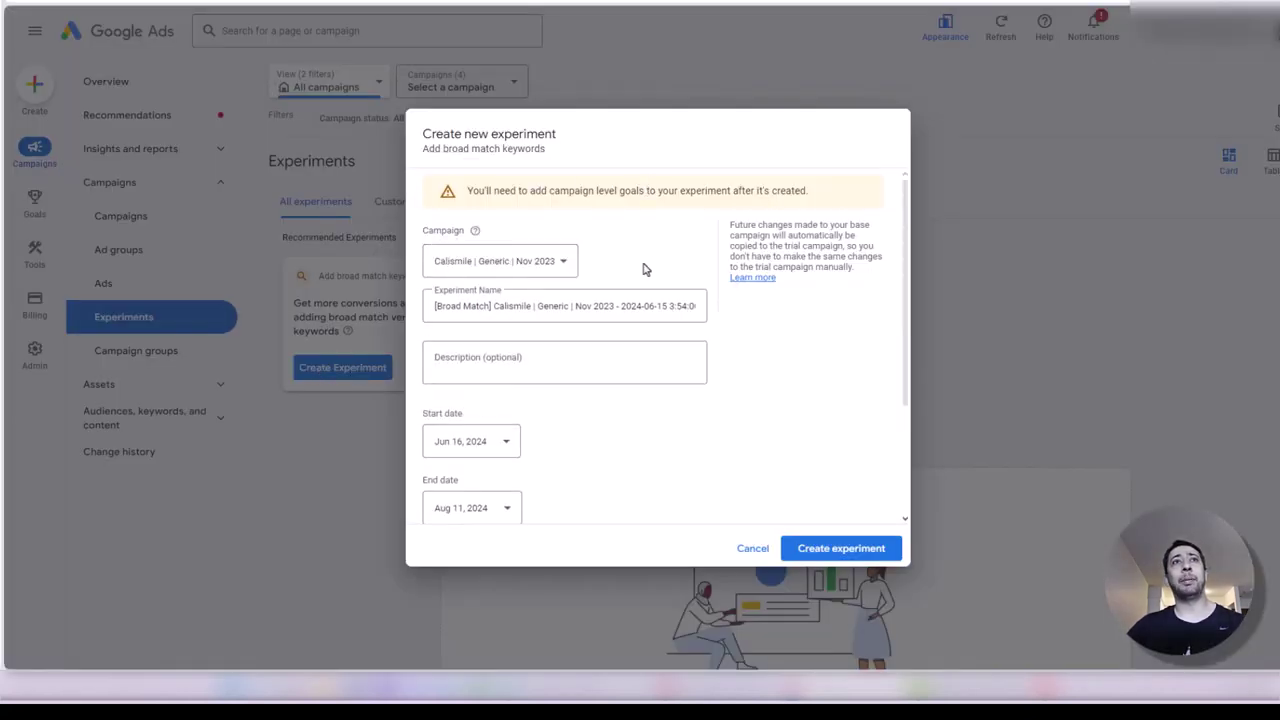
scroll(710, 370, "down", 1)
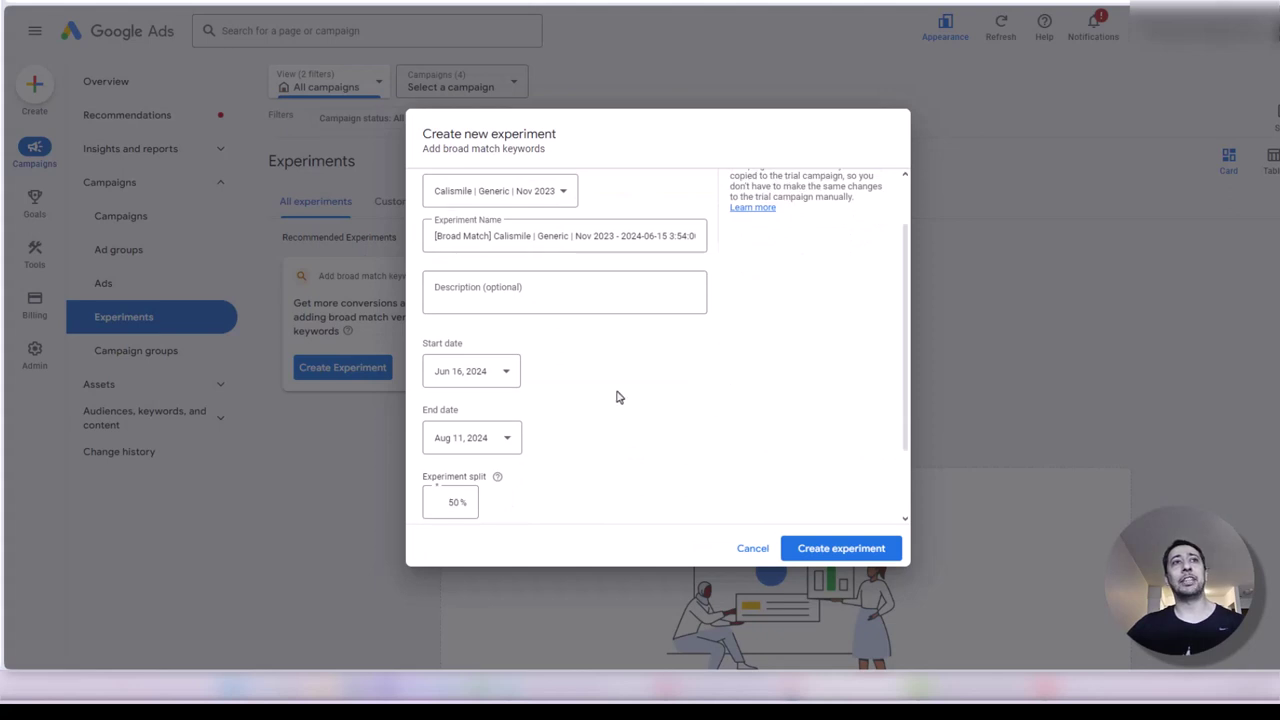
scroll(600, 395, "up", 1)
left_click(748, 549)
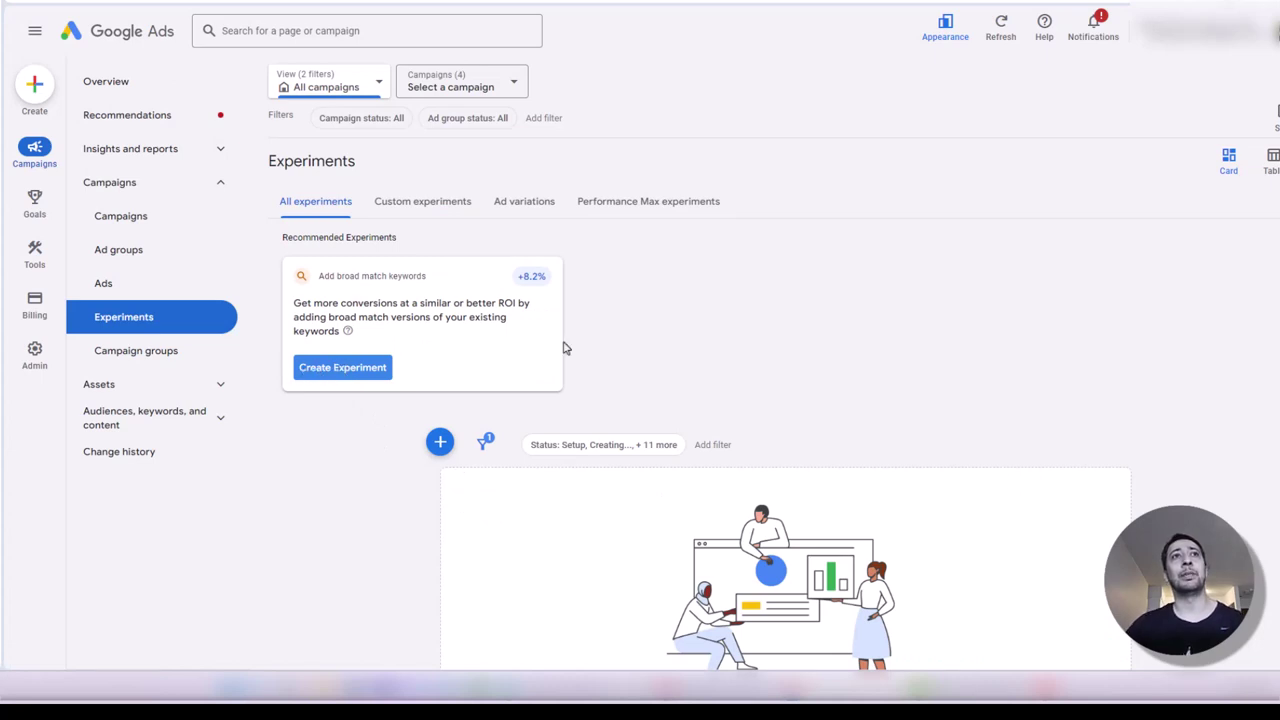
- Start a new custom experiment with Search as the campaign type
left_click(440, 444)
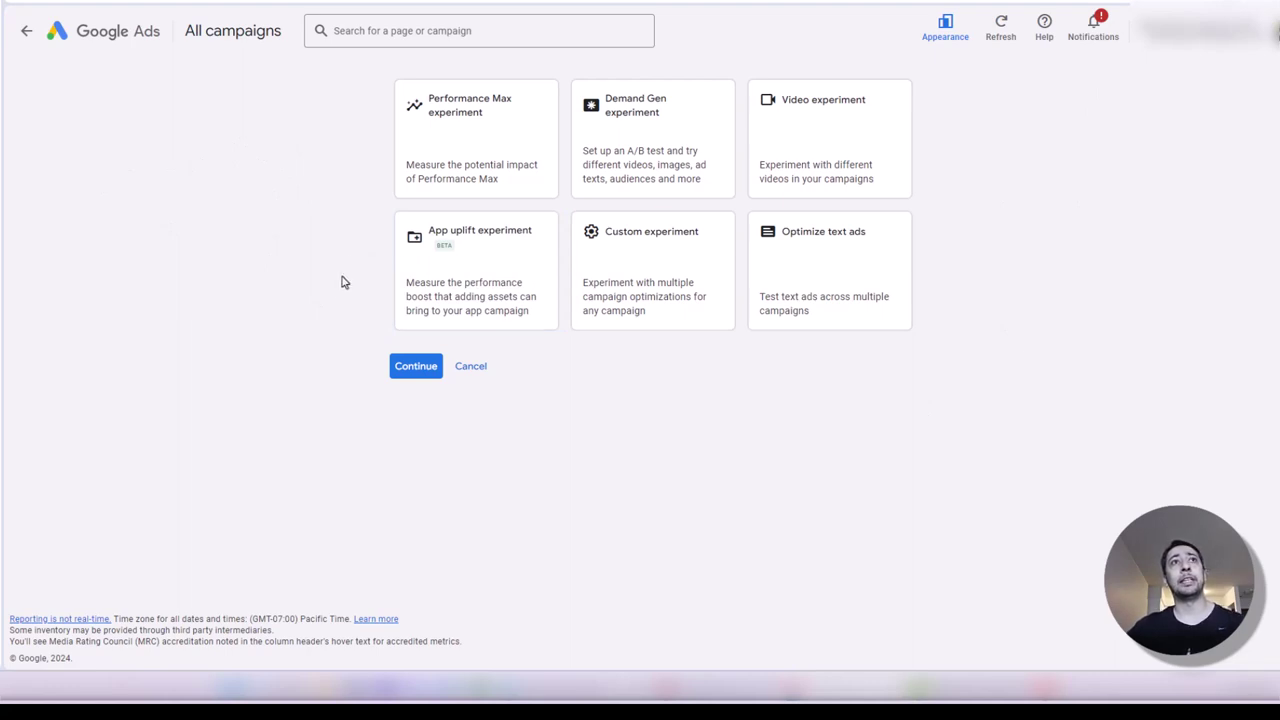
left_click(472, 124)
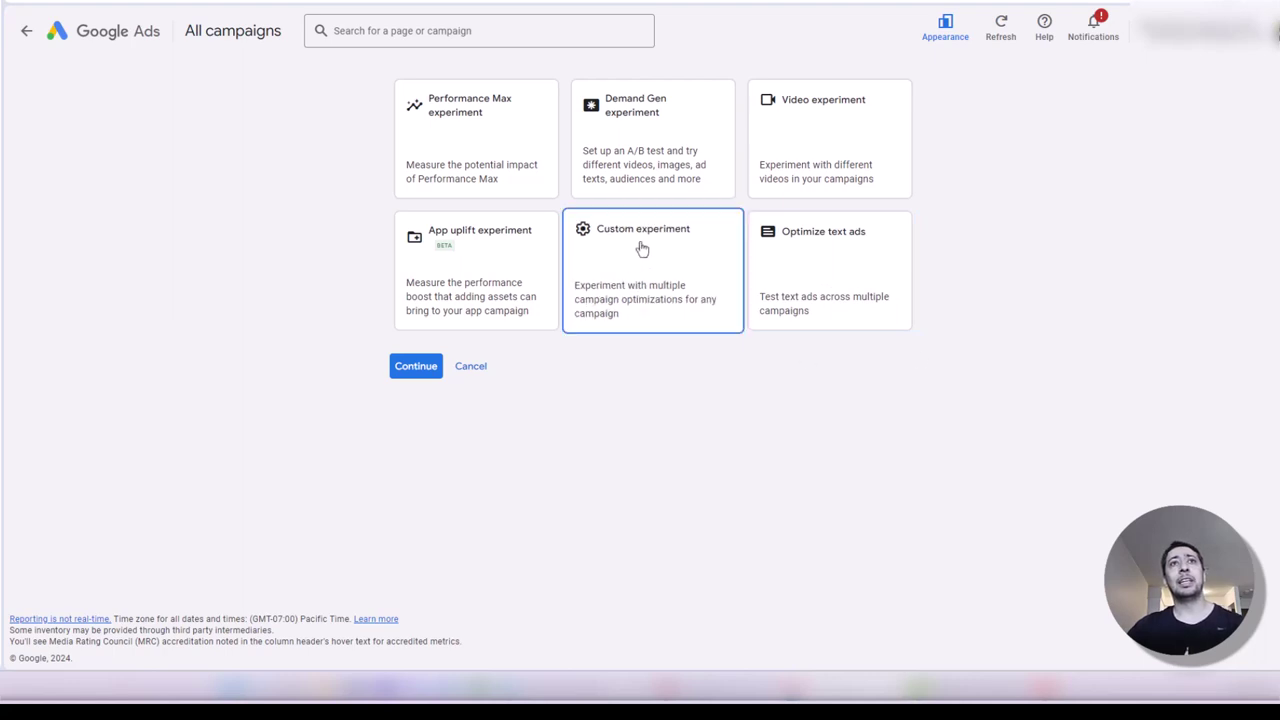
left_click(647, 276)
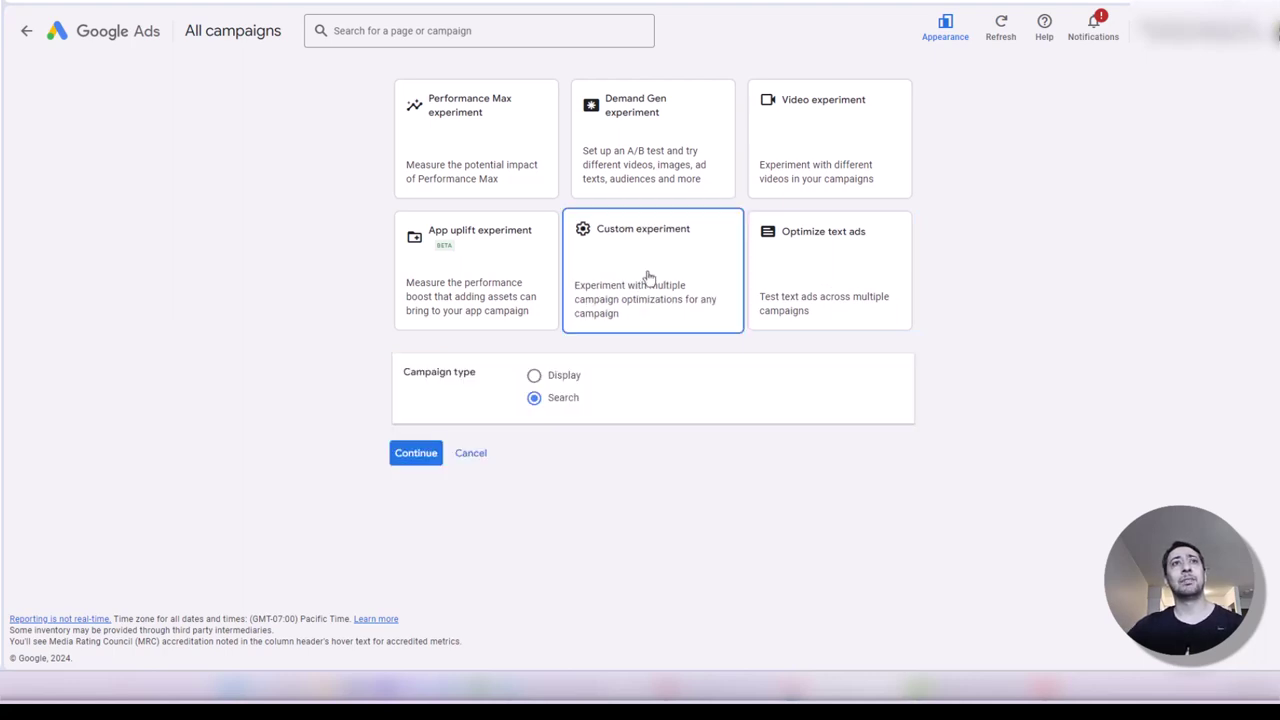
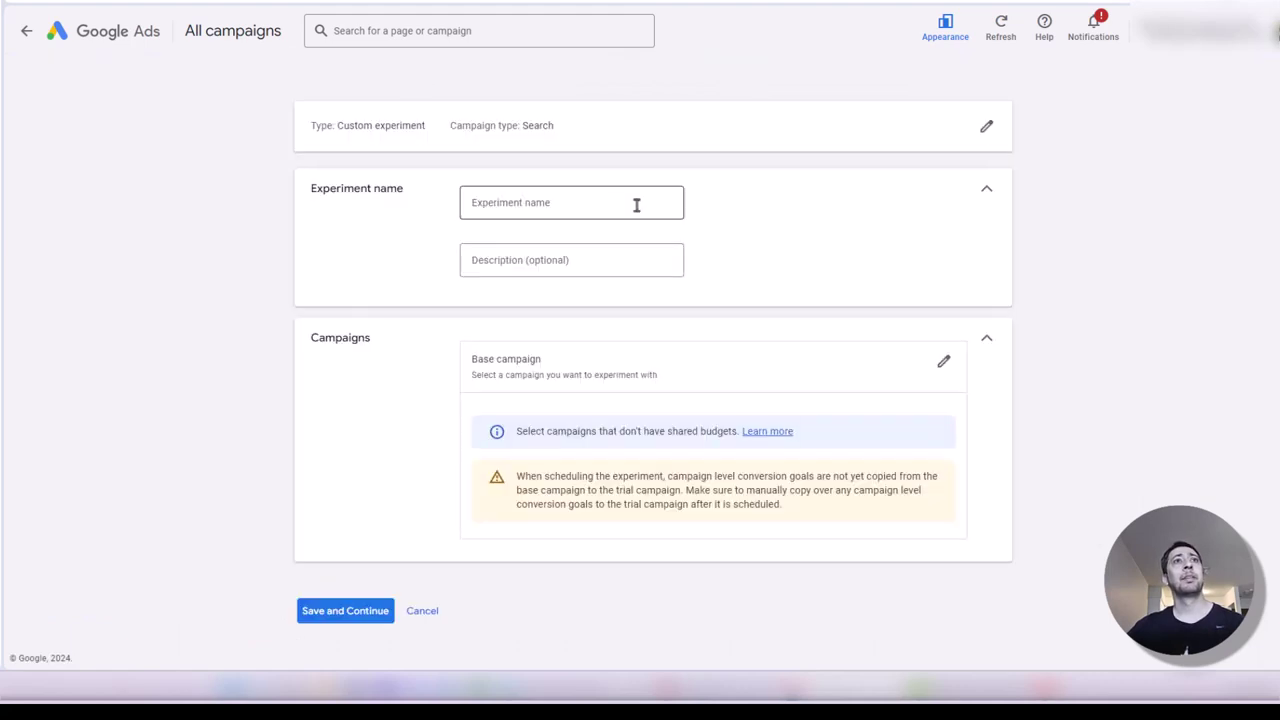
- Name the experiment "Exact/Phrase vs Broad" and leave the optional description empty
left_click(574, 205)
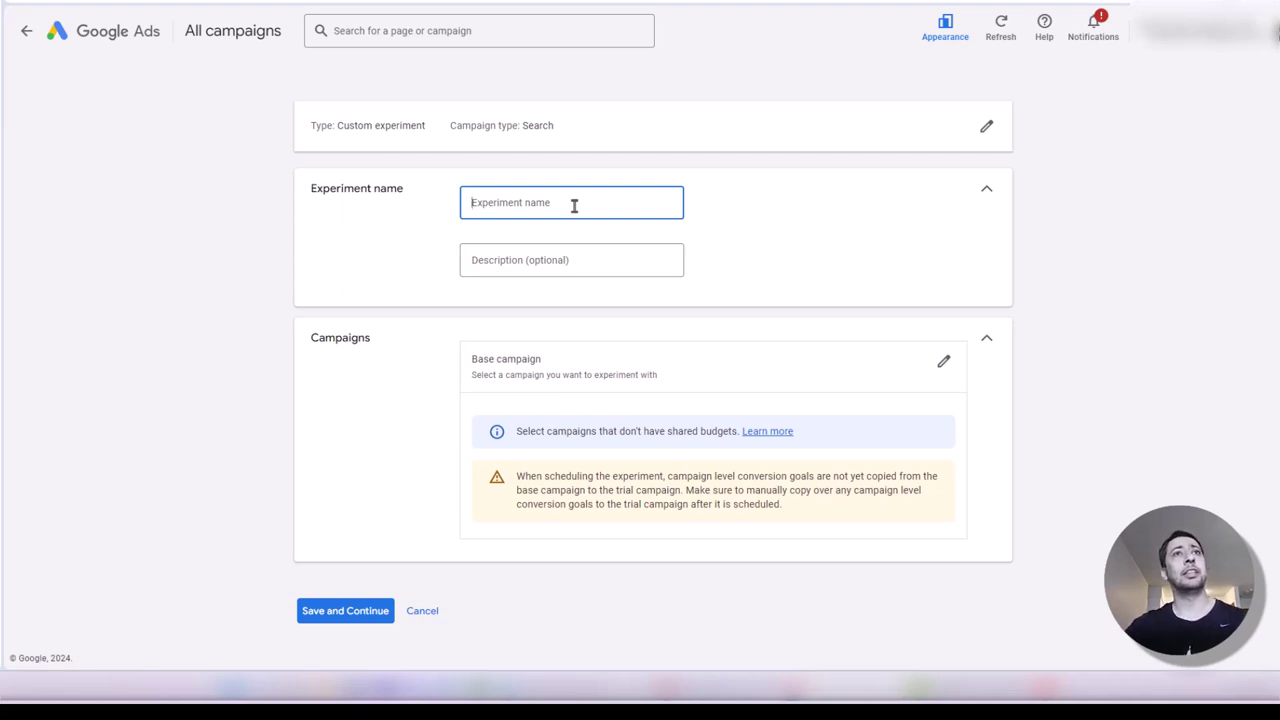
type("Broad")
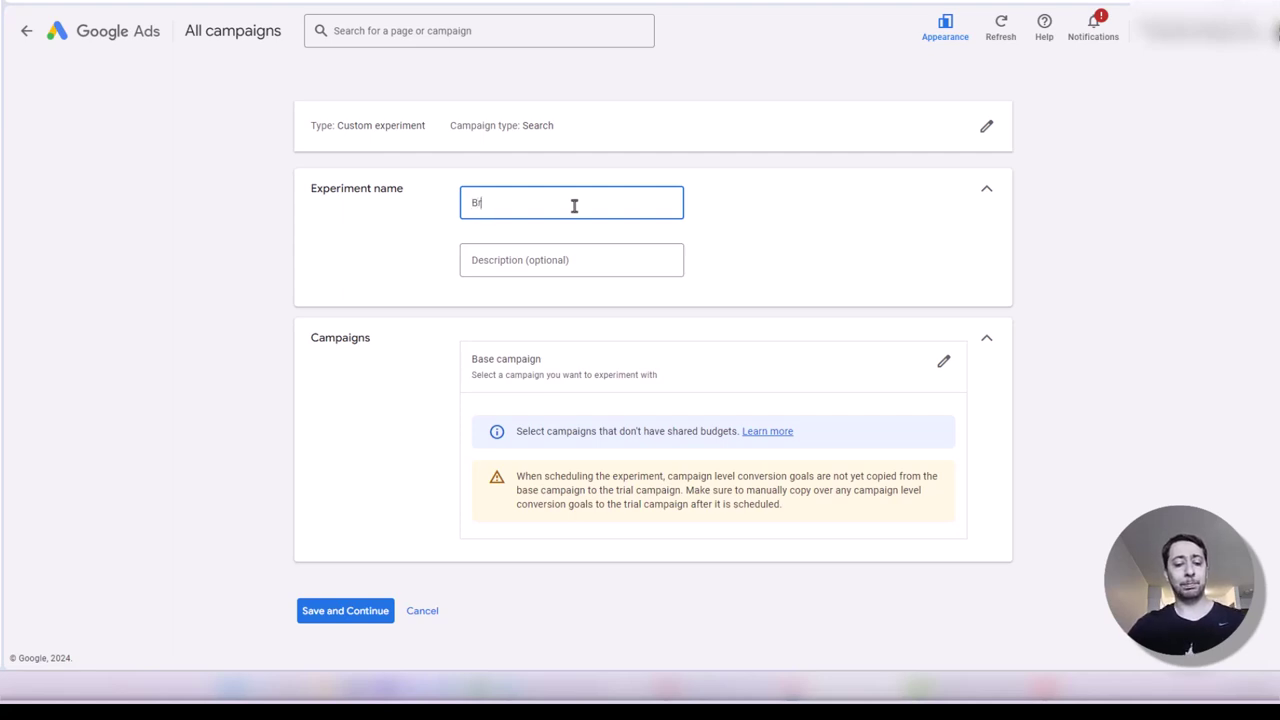
key("BackSpace")
key("BackSpace")
key("BackSpace")
key("BackSpace")
key("BackSpace")
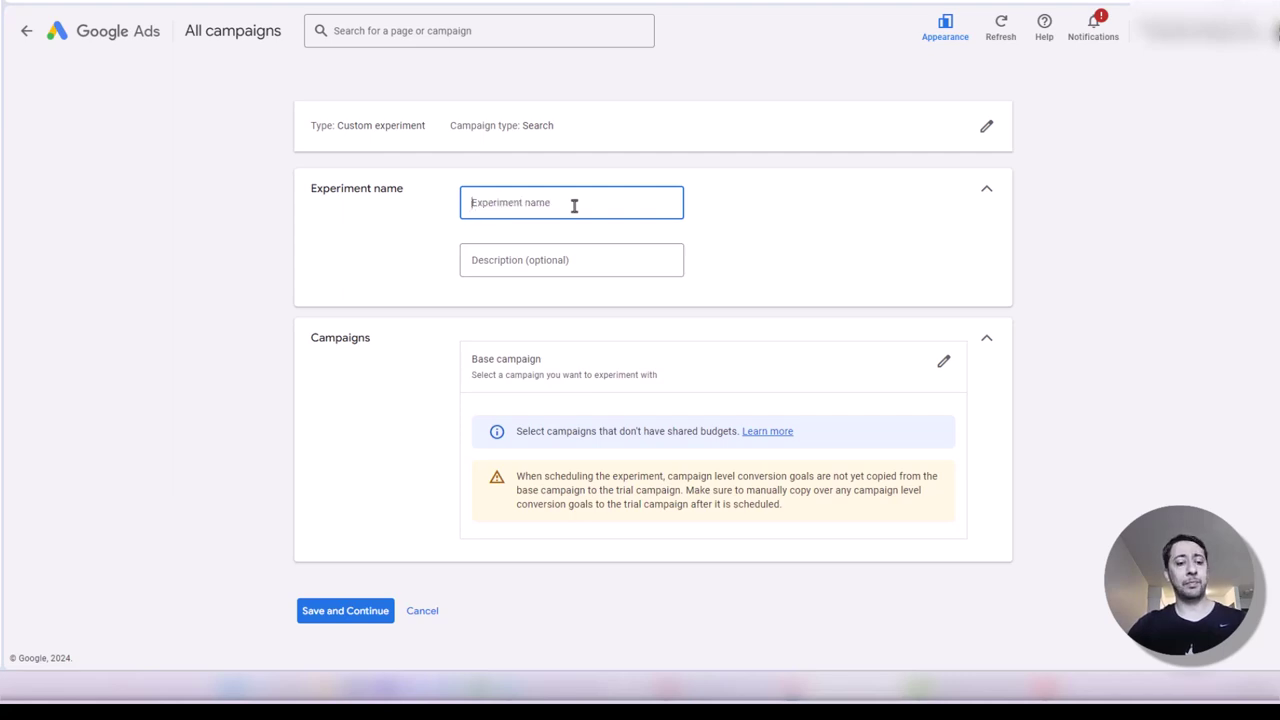
type("Exact/Phrase vs ")
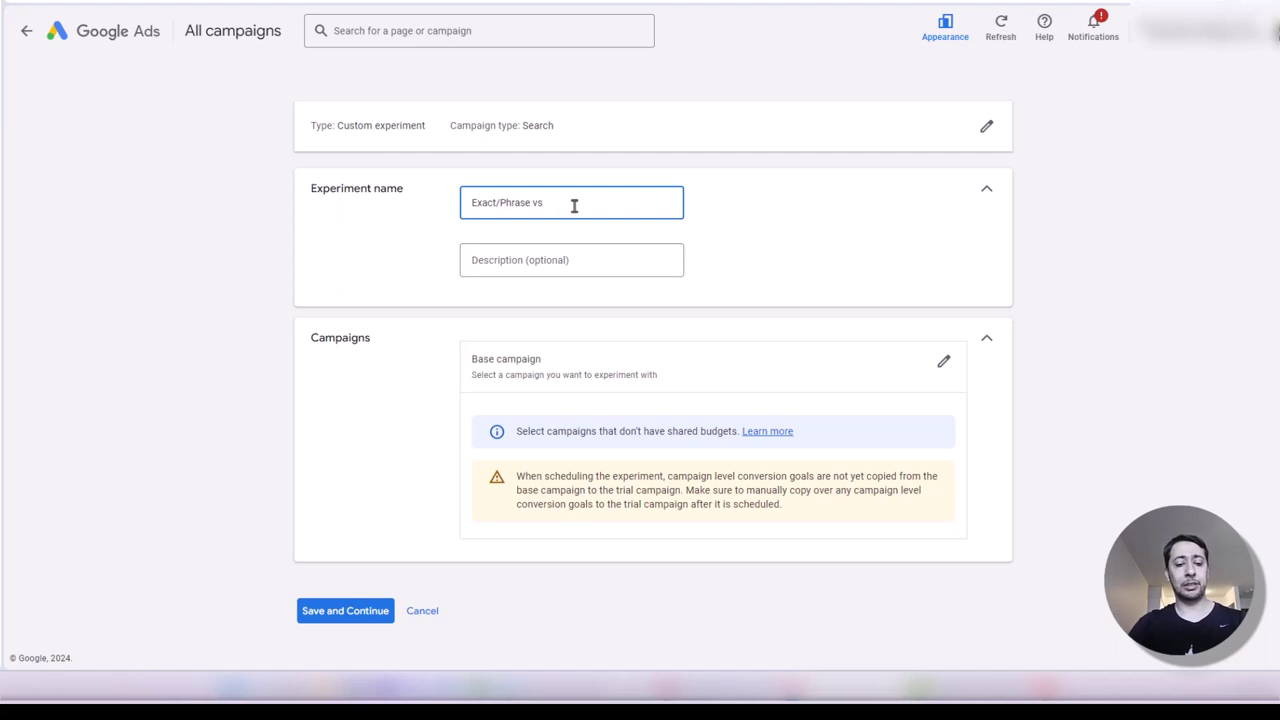
type("Broad")
left_click(757, 234)
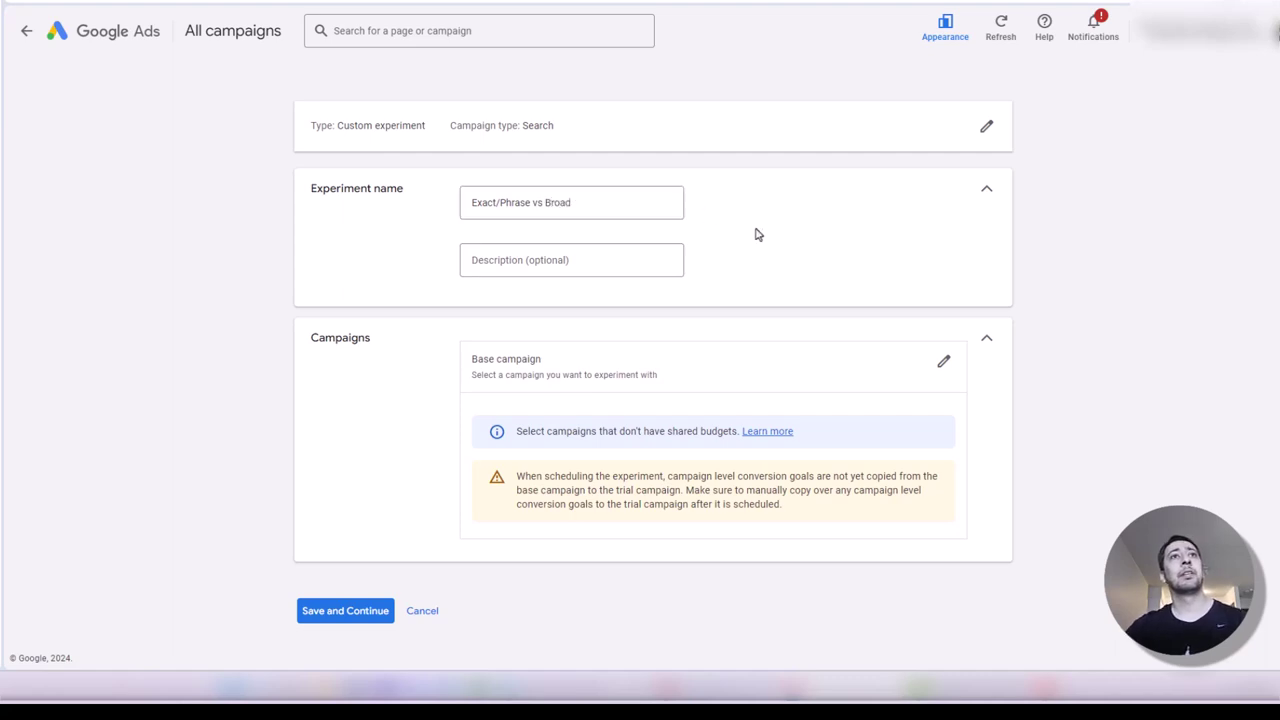
left_click(606, 259)
left_click(787, 262)
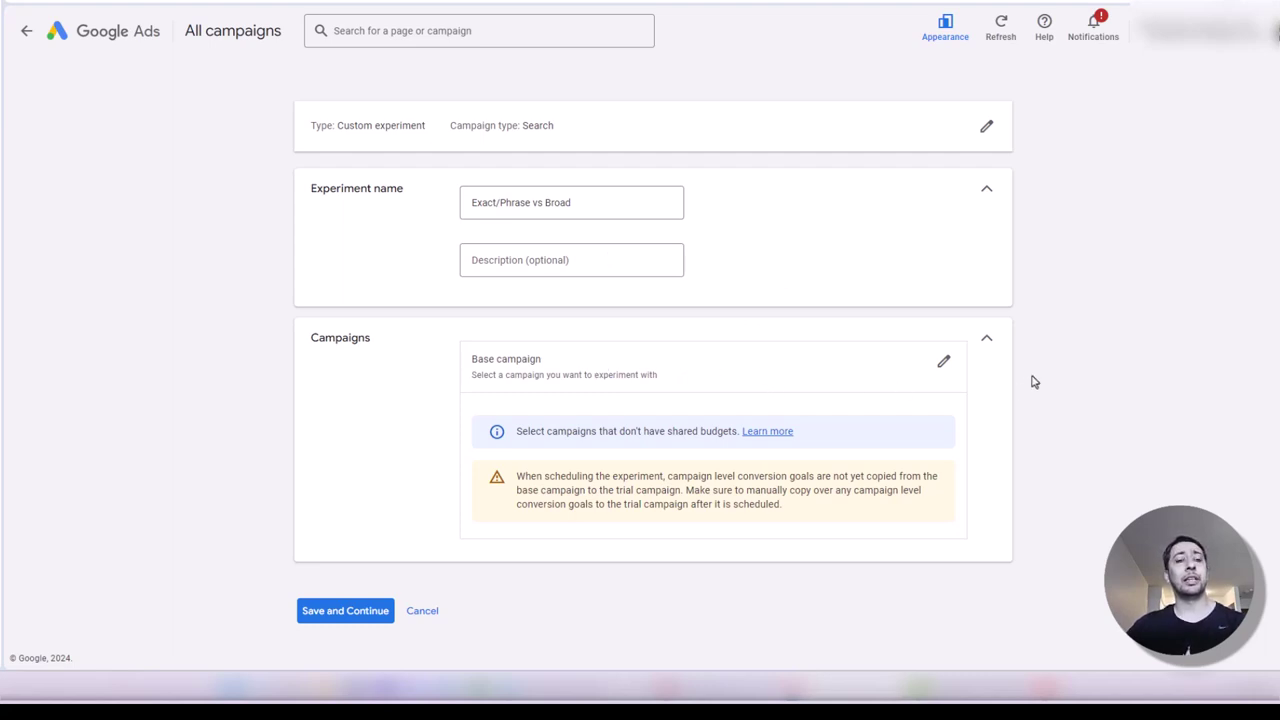
- Choose "Calismile | Generic | Nov 2023" as the experiment's base campaign
left_click(944, 364)
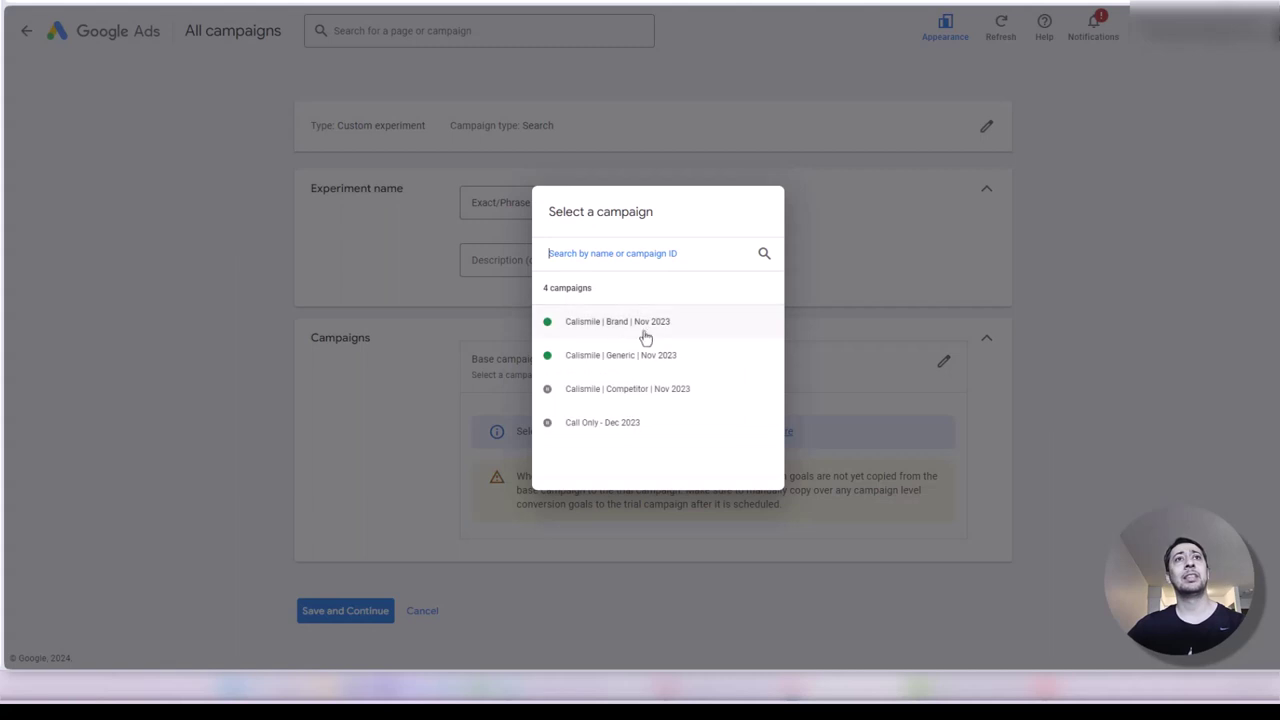
left_click(600, 360)
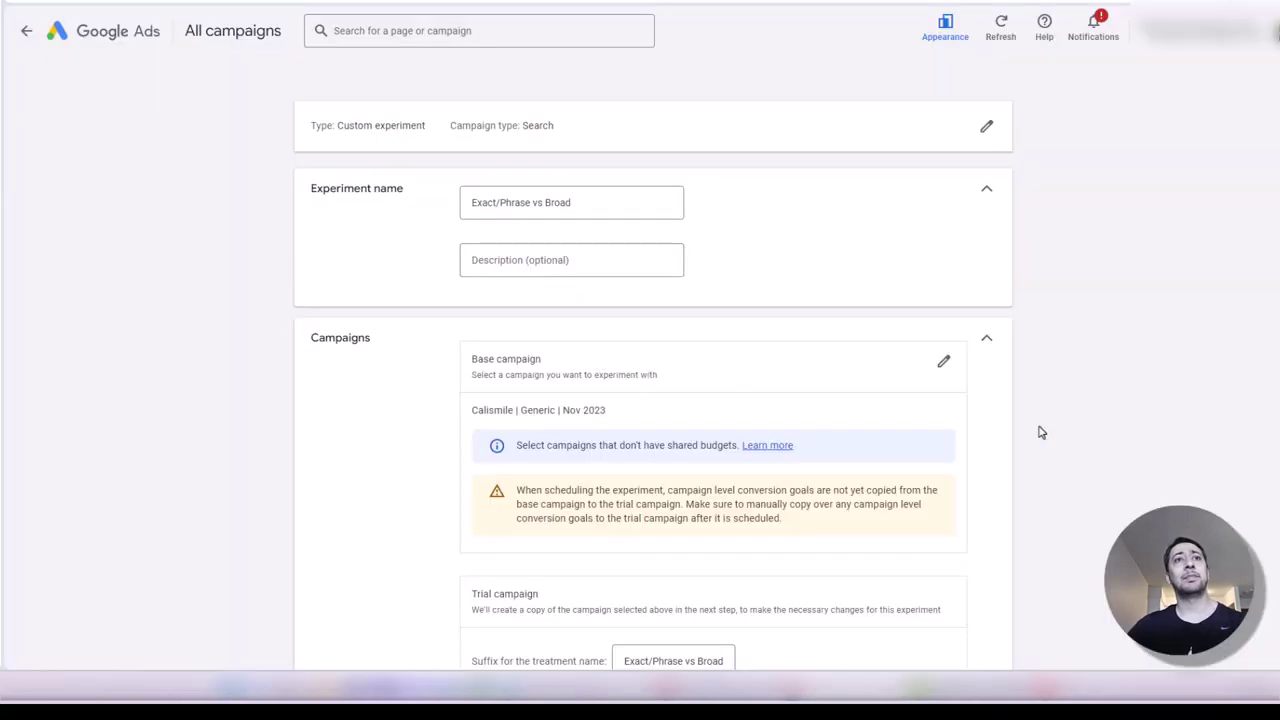
scroll(1040, 432, "down", 2)
left_click_drag(540, 425, 444, 430)
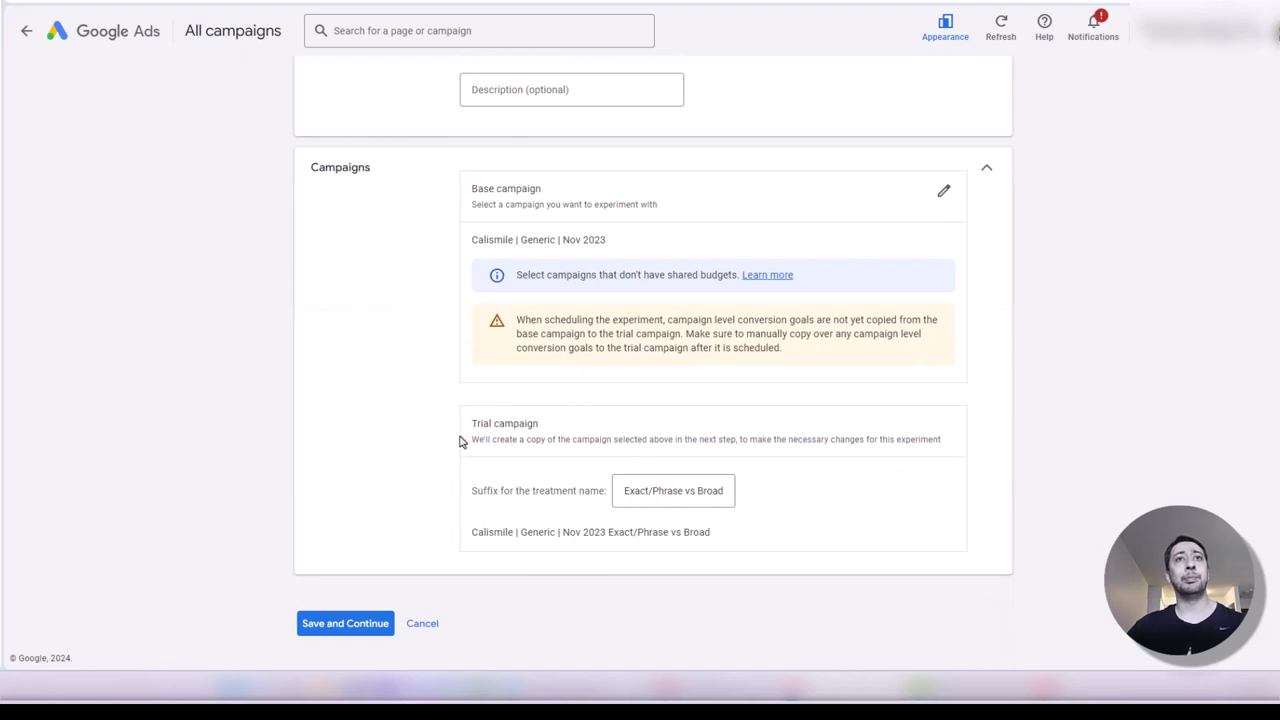
- Replace the trial campaign's treatment name suffix with "Broad"
left_click(625, 493)
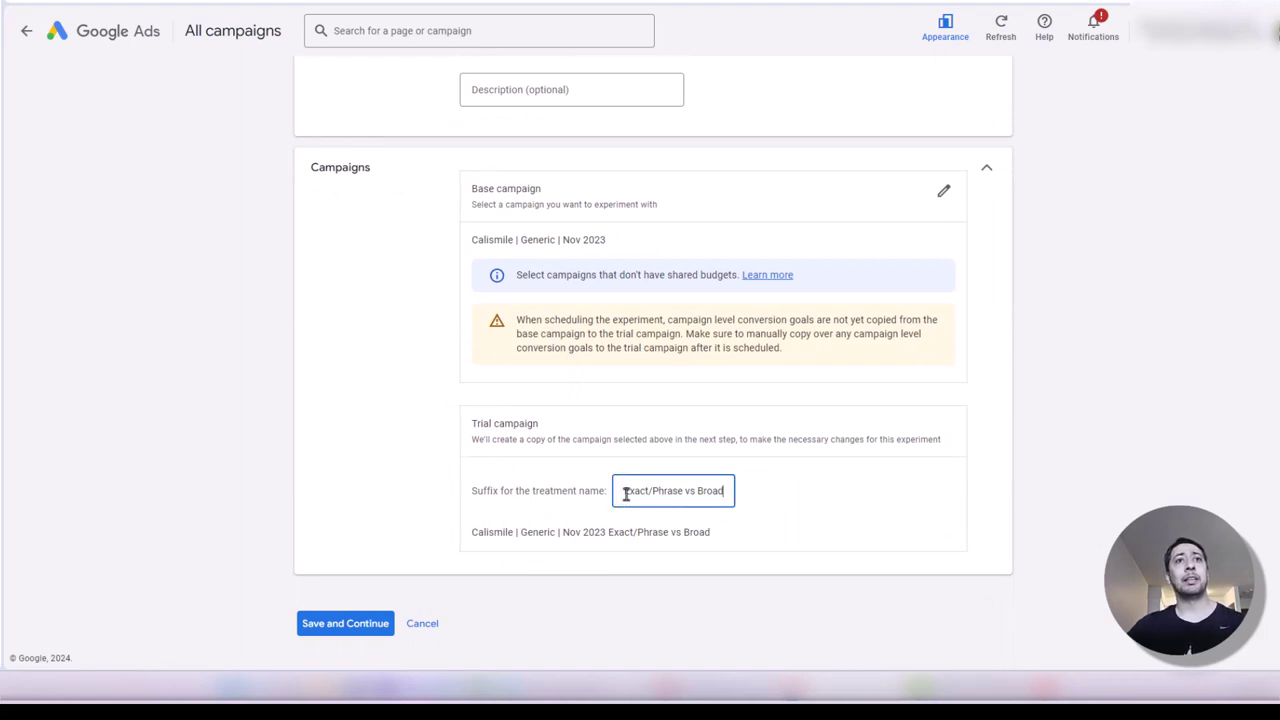
double_click(700, 493)
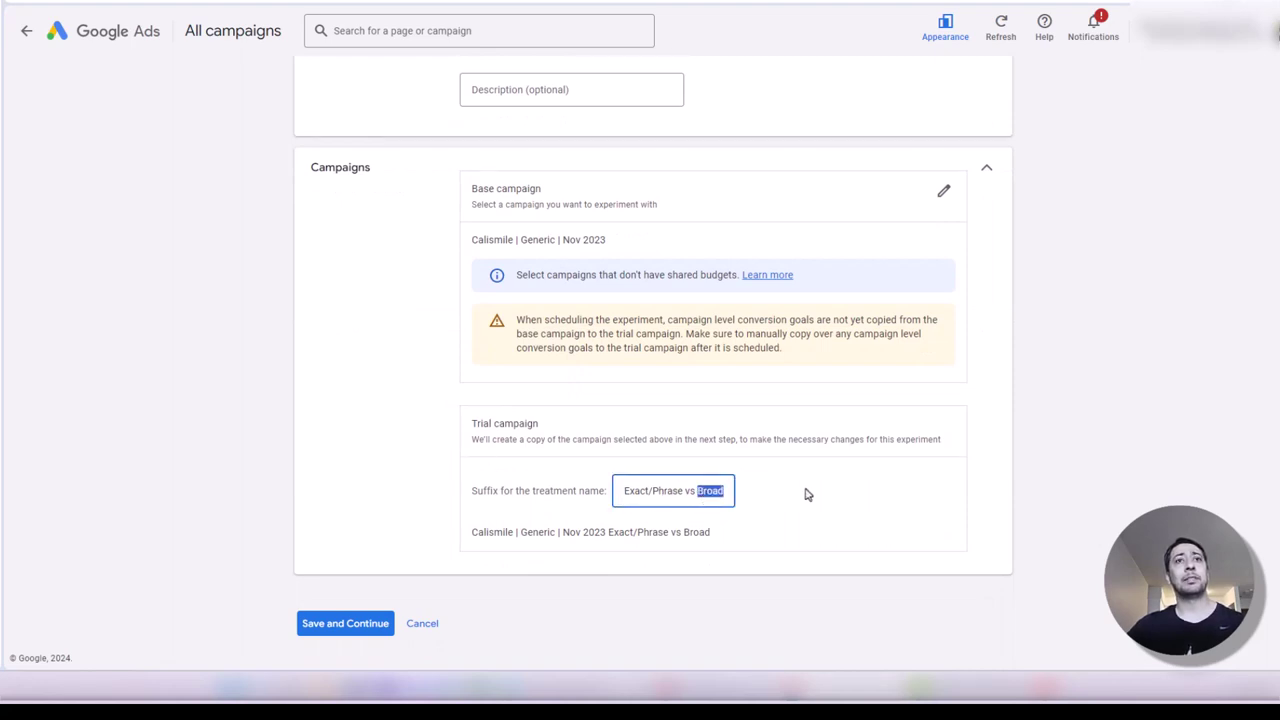
triple_click(672, 490)
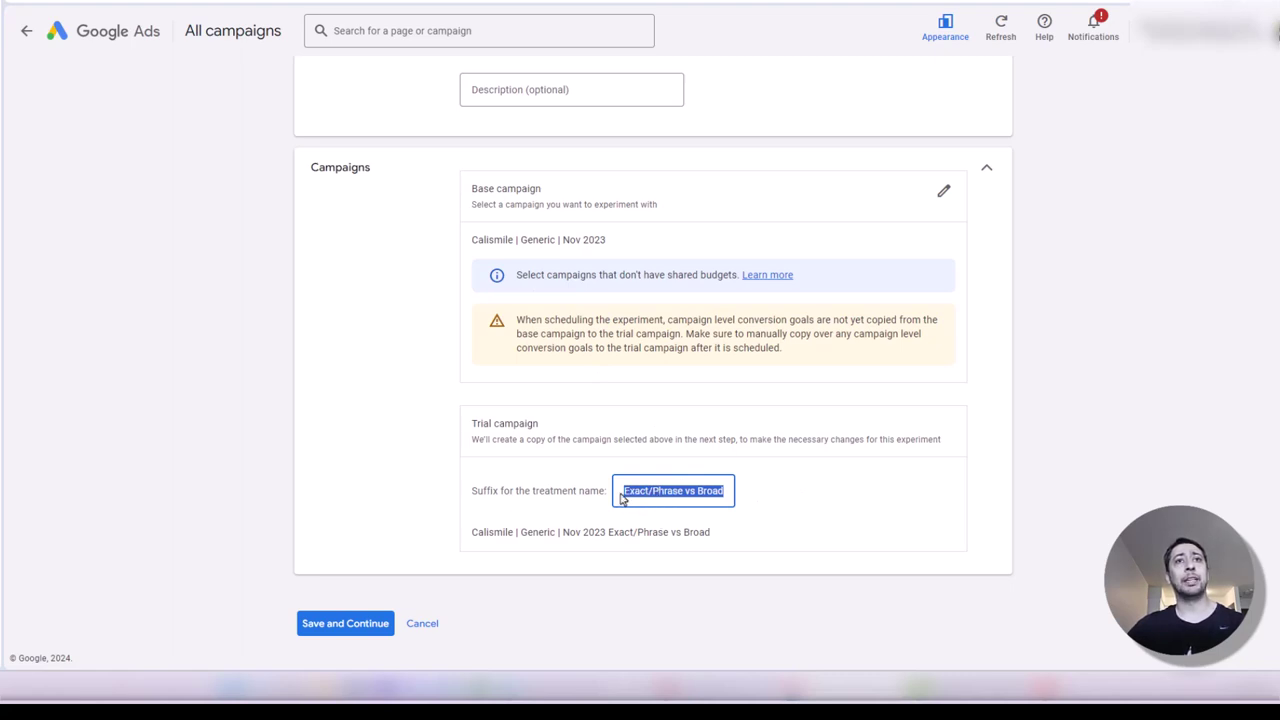
double_click(625, 491)
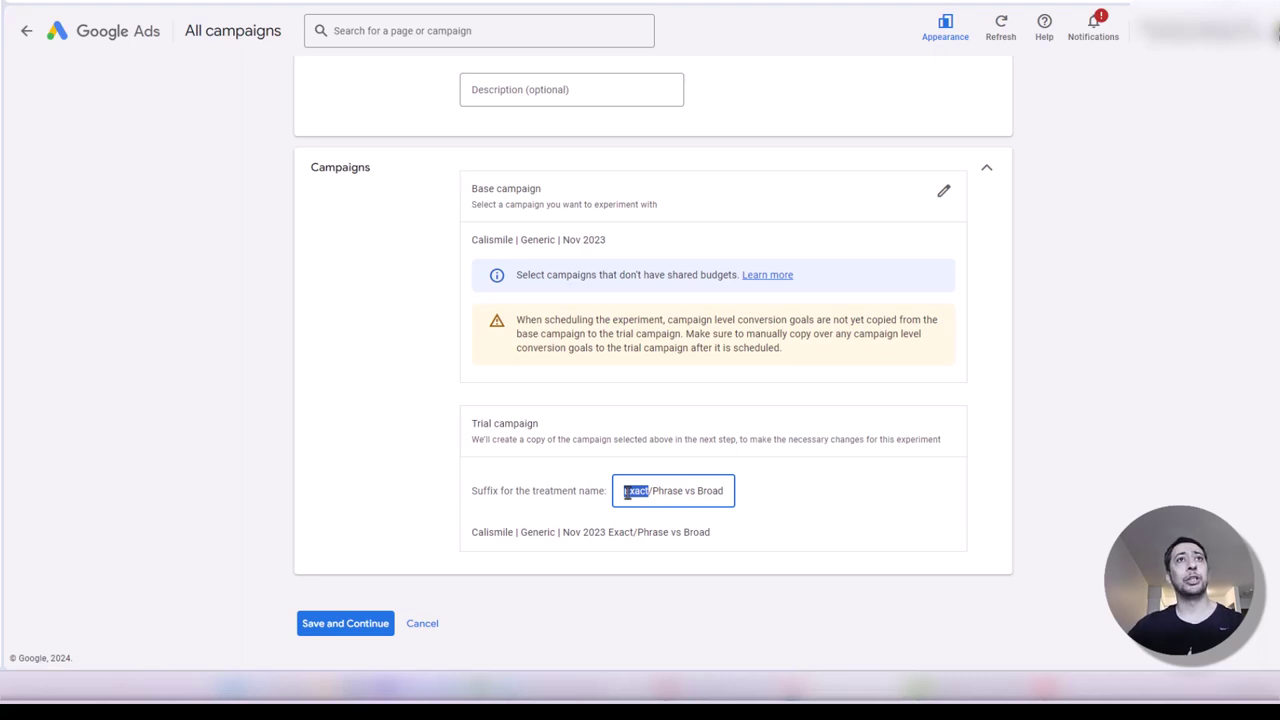
left_click(802, 498)
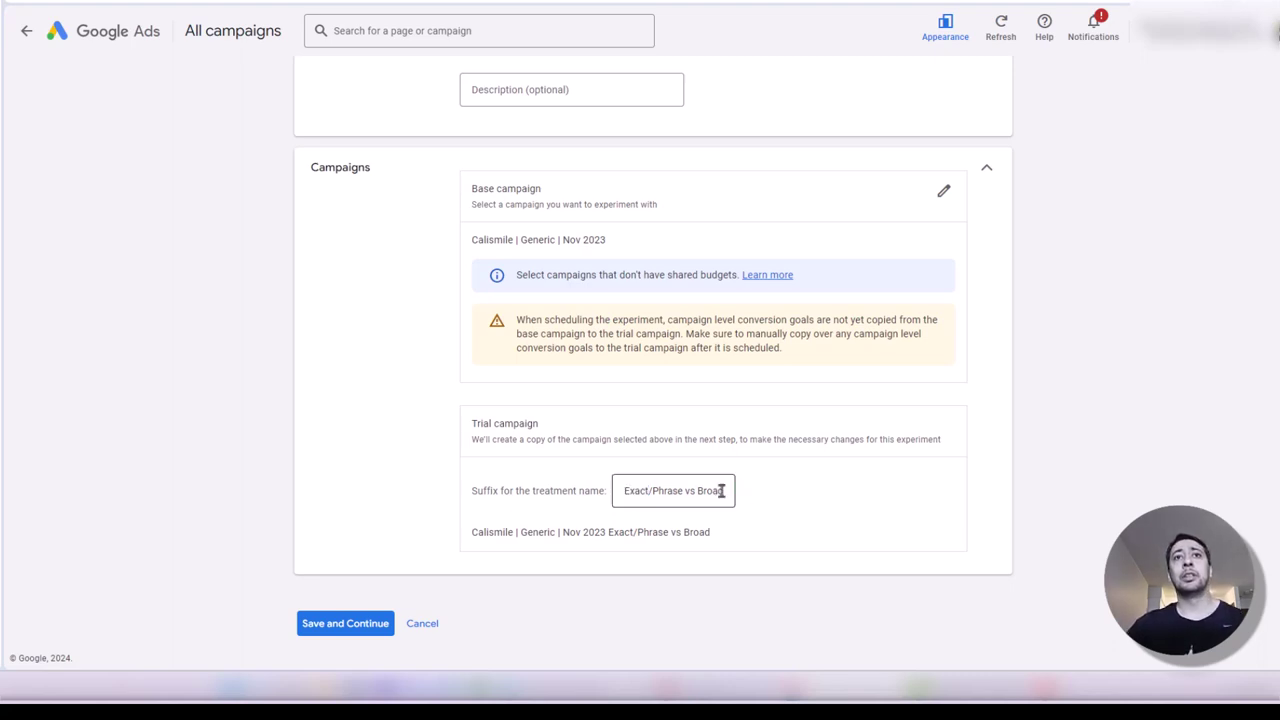
left_click_drag(721, 490, 622, 490)
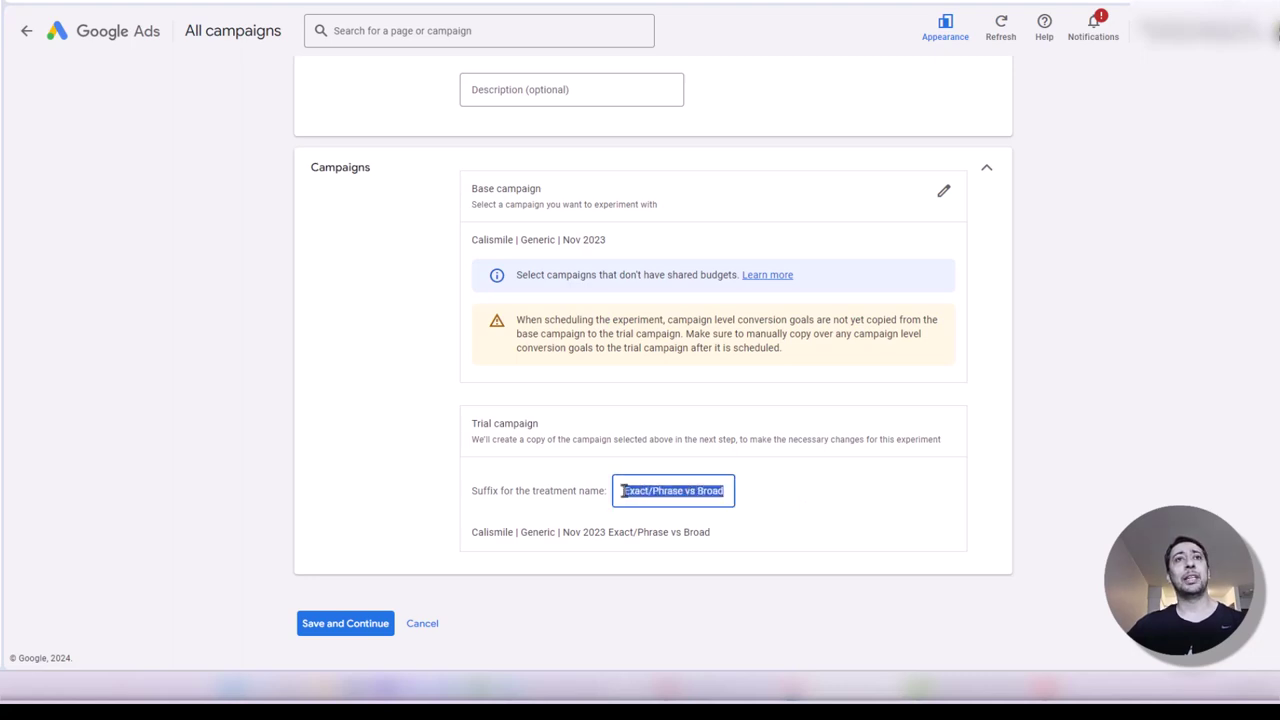
key("BackSpace")
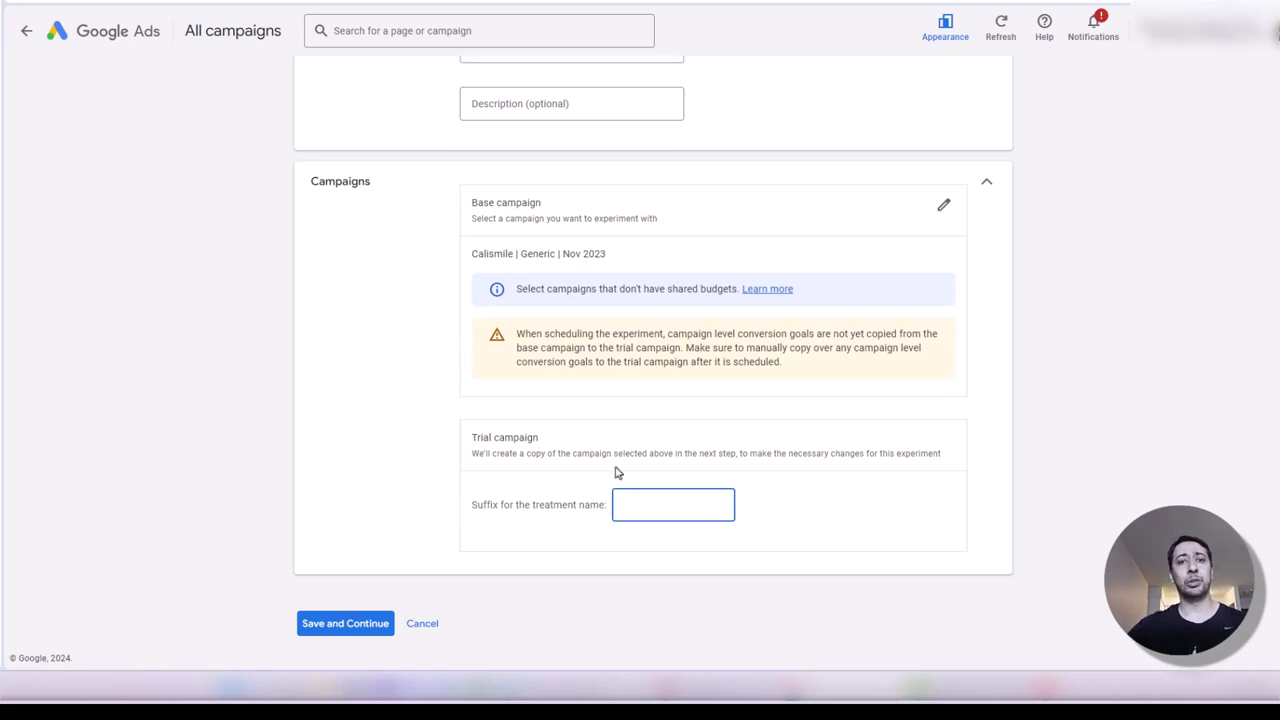
type("Broad")
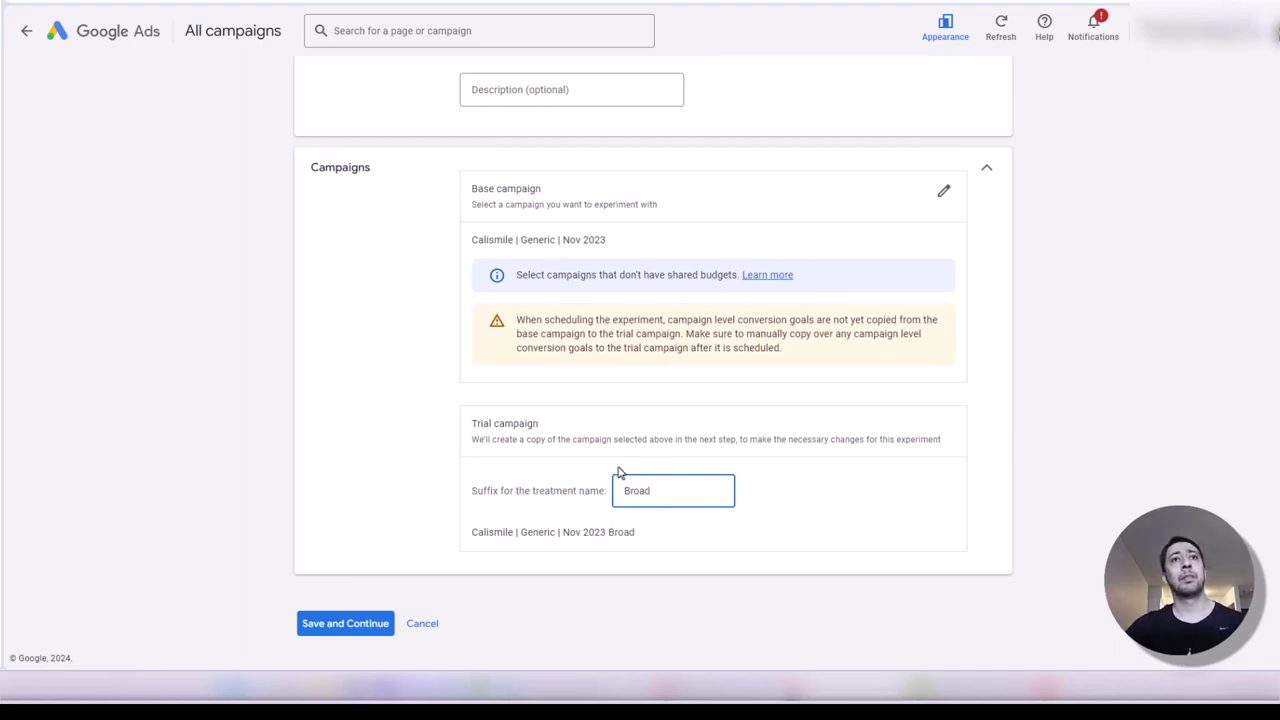
- Enclose the trial campaign's suffix in parentheses as "(Broad)" and check the full trial campaign name
left_click(622, 492)
type("(")
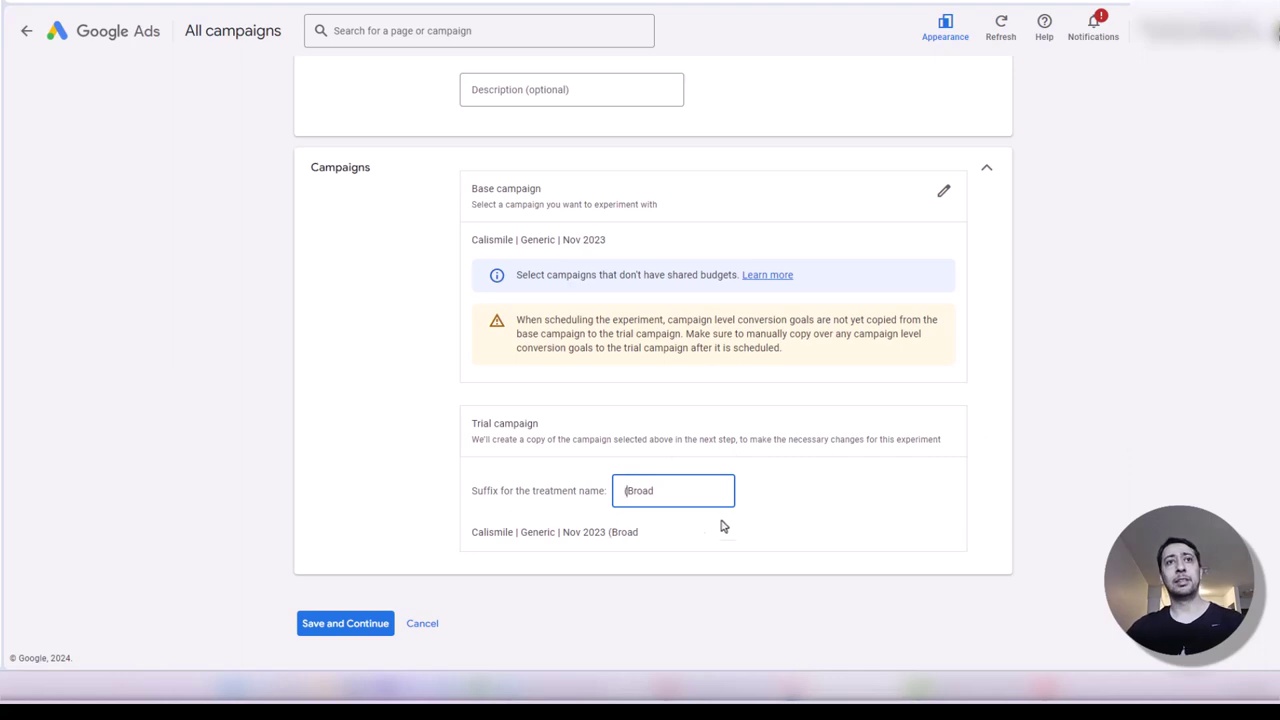
left_click(698, 494)
type(")")
left_click(656, 491)
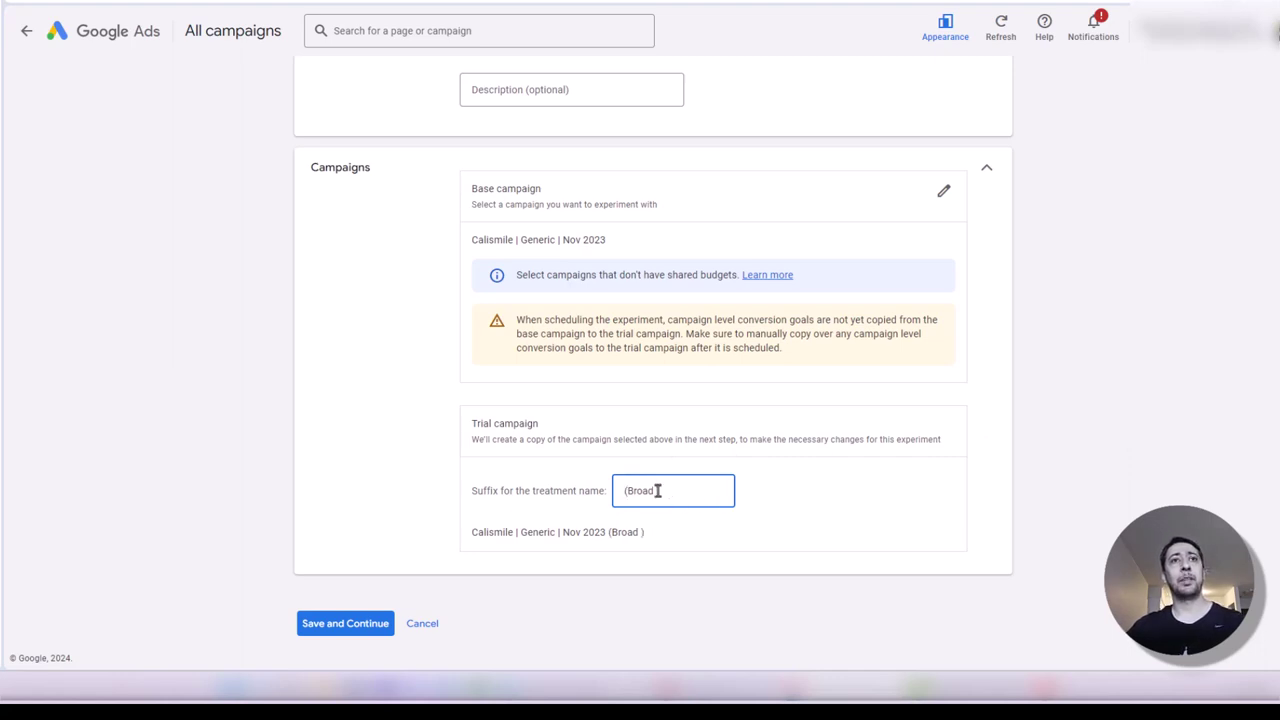
key("BackSpace")
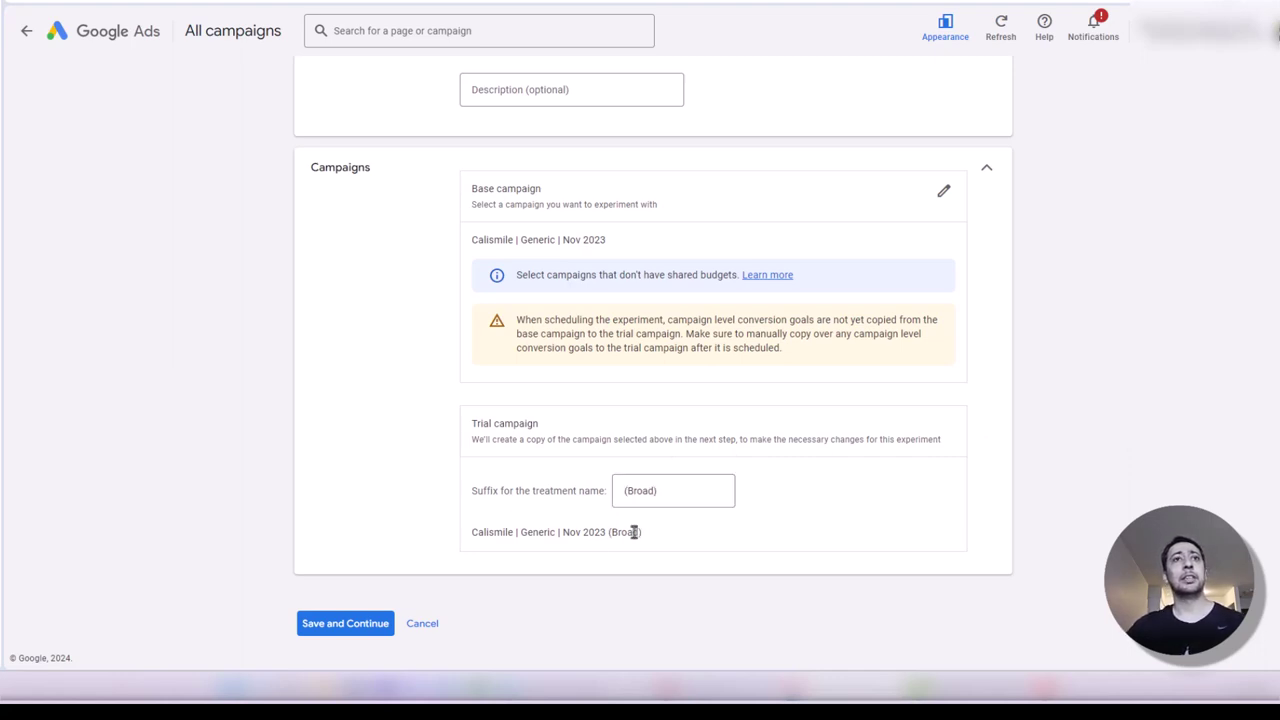
left_click_drag(652, 536, 434, 537)
left_click(434, 537)
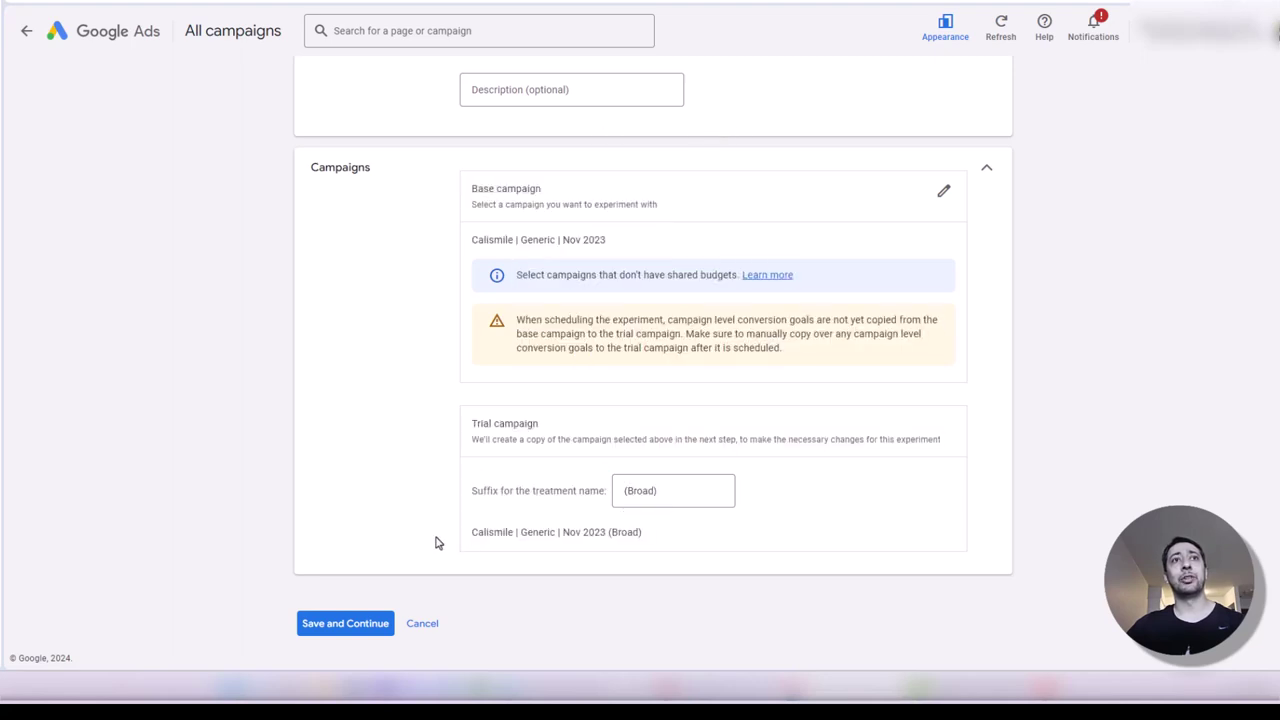
scroll(829, 466, "up", 2)
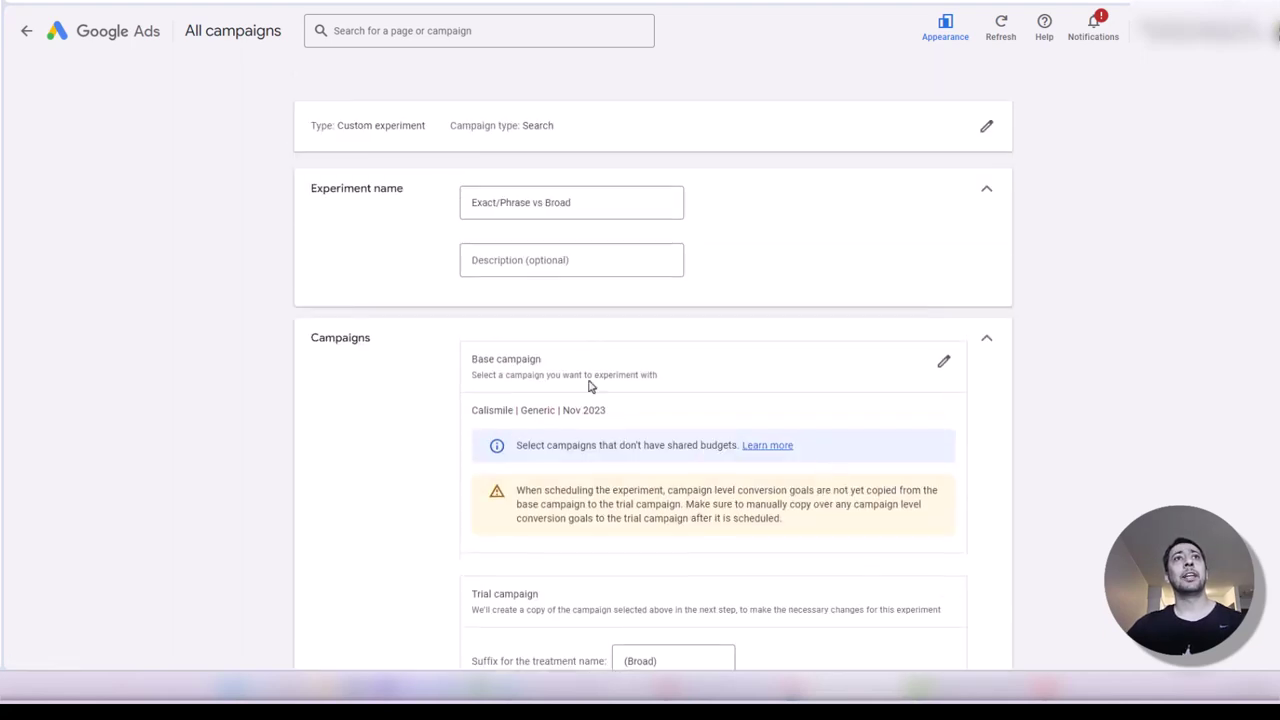
- Save the experiment setup and open the trial campaign "Calismile | Generic | Nov 2023 (Broad)" to make changes
scroll(557, 394, "down", 2)
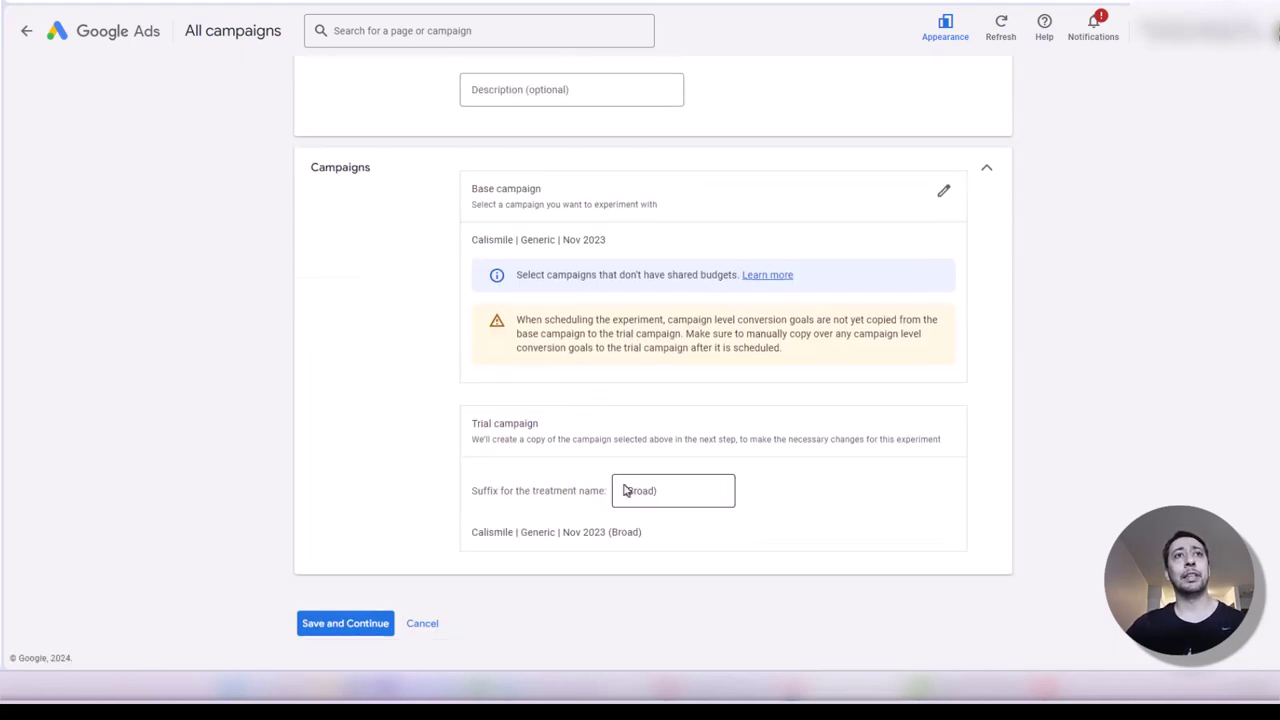
left_click(347, 625)
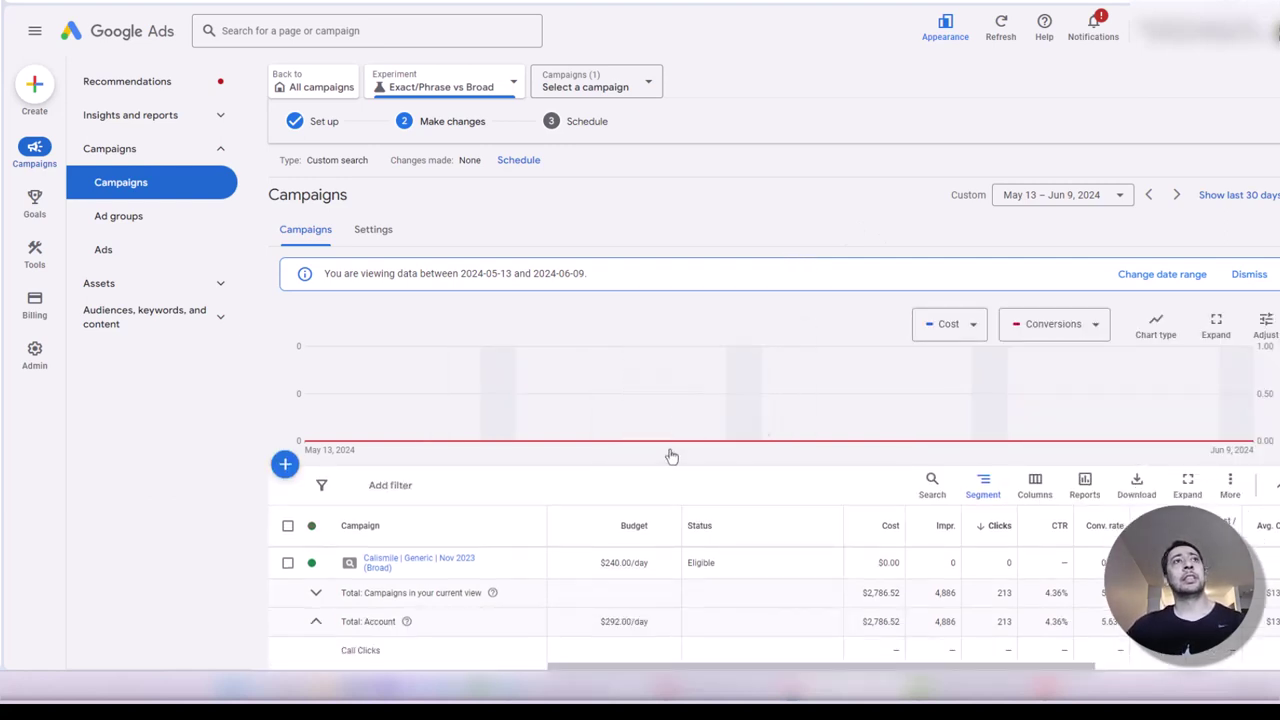
scroll(672, 456, "down", 1)
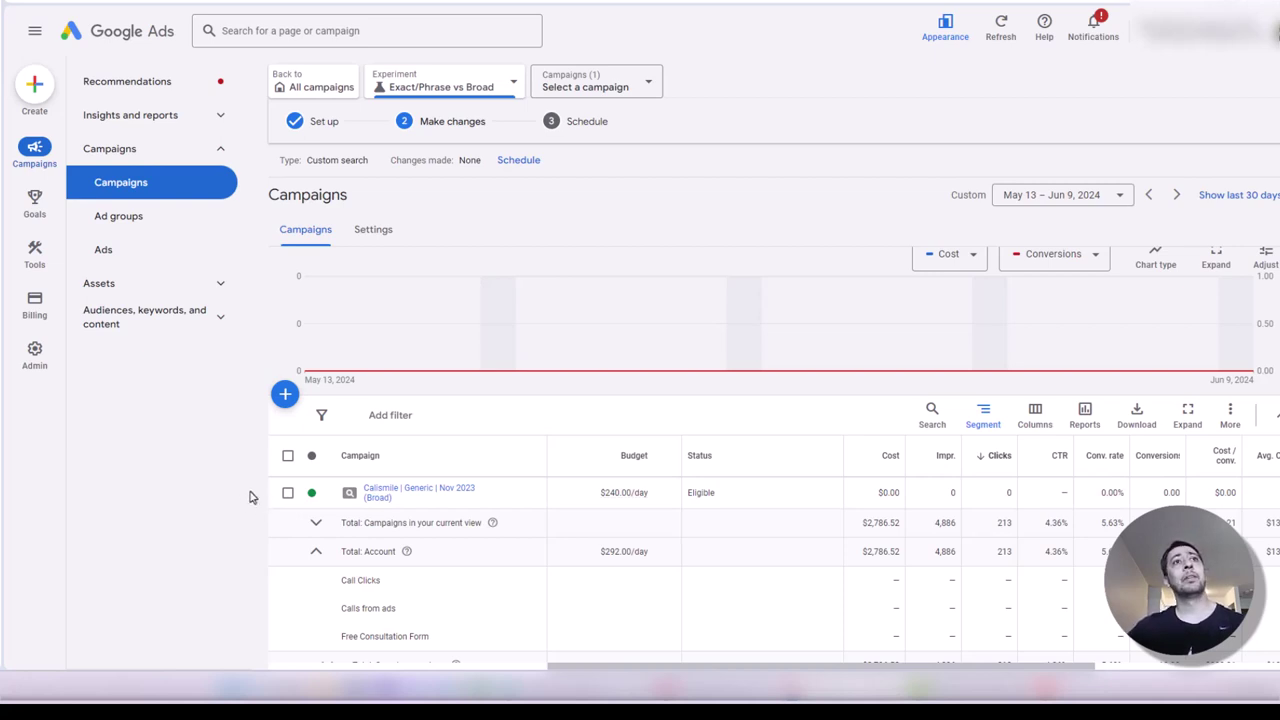
left_click(377, 505)
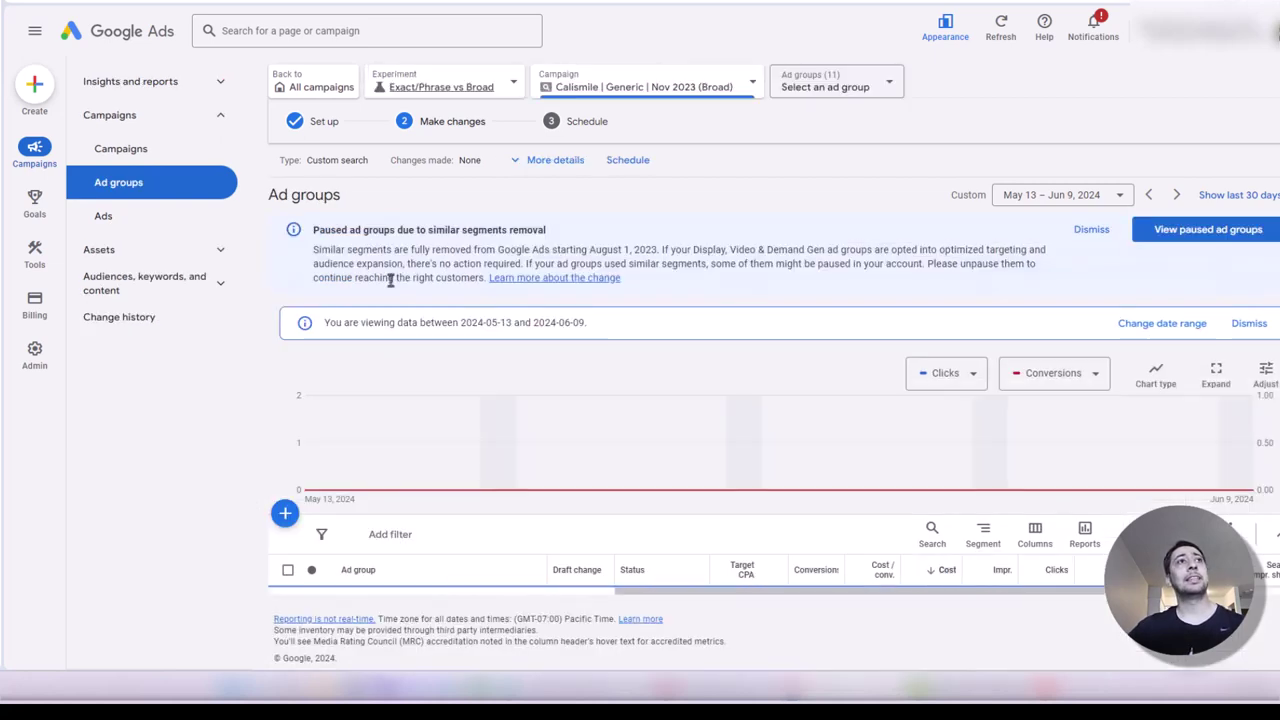
scroll(330, 440, "down", 2)
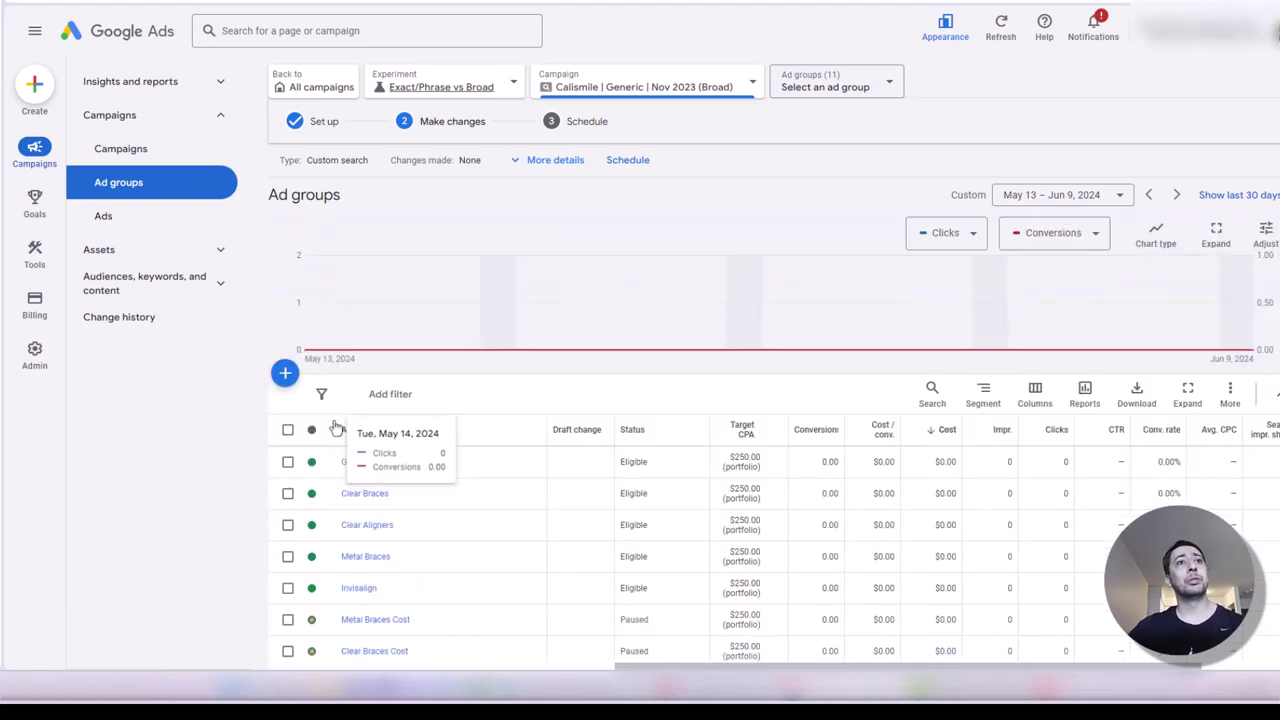
- Open the trial campaign's search keywords and set the list to show 200 rows
left_click(221, 289)
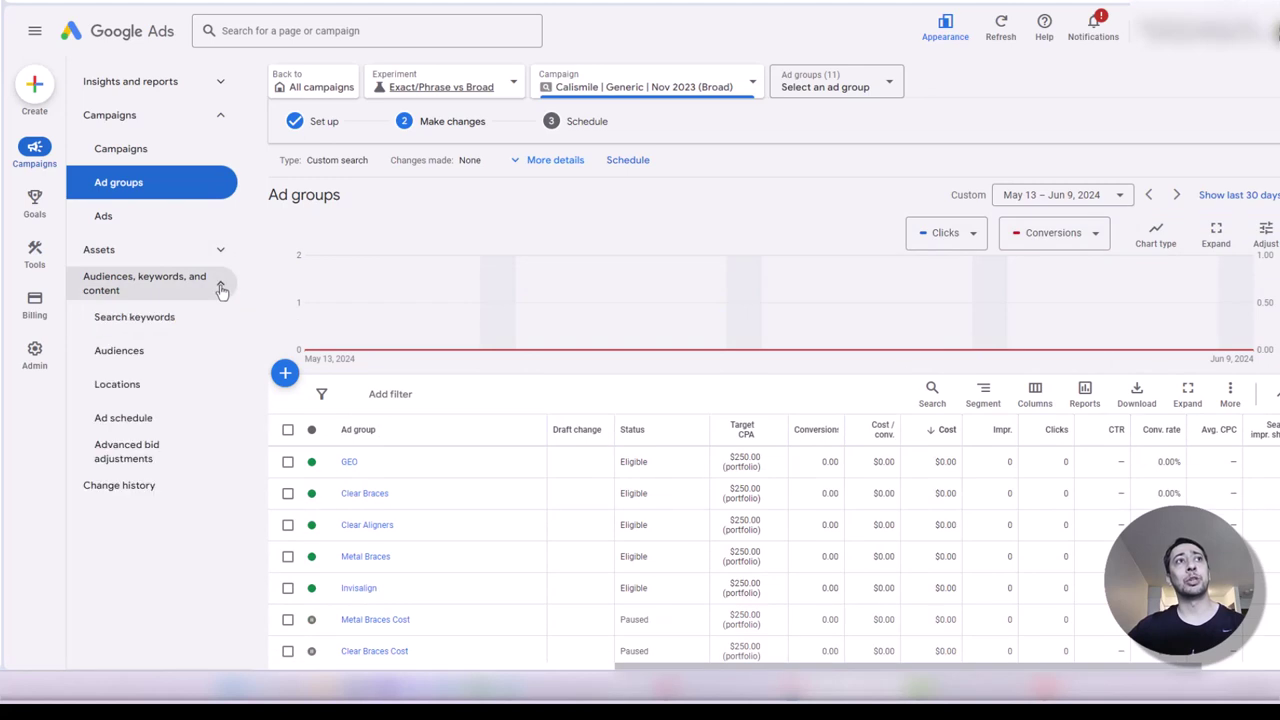
left_click(136, 318)
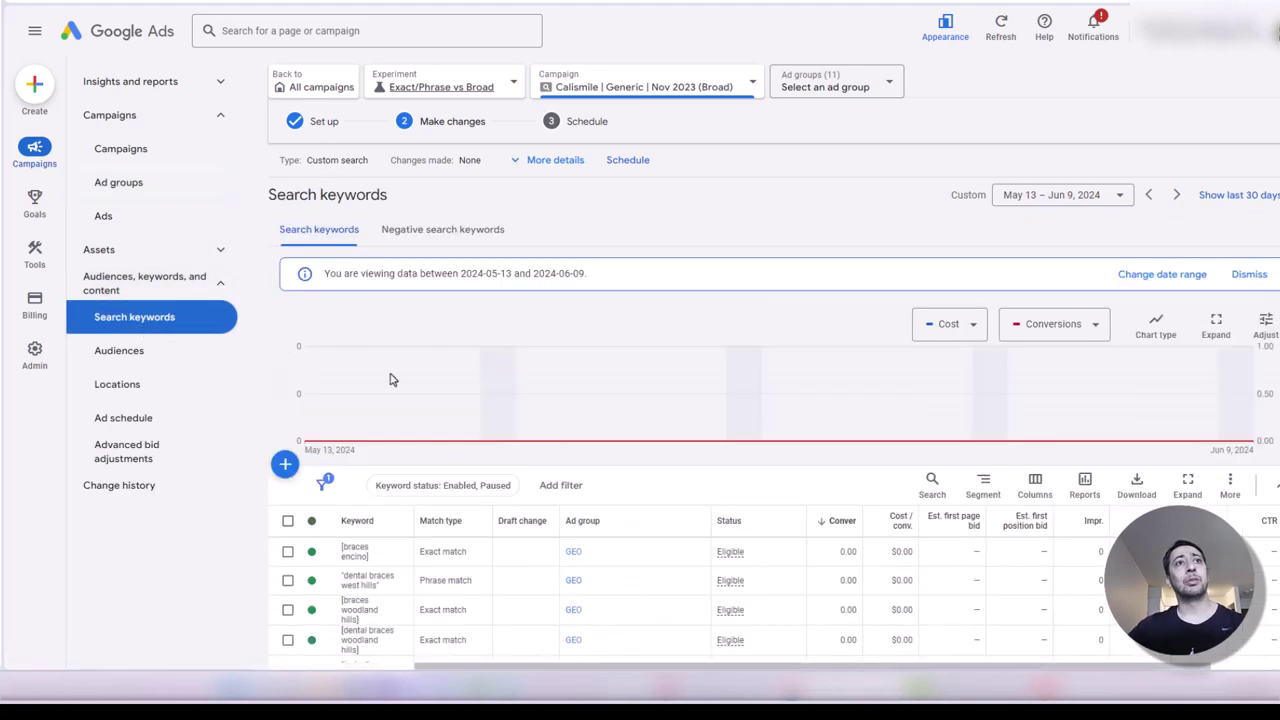
scroll(650, 480, "down", 1)
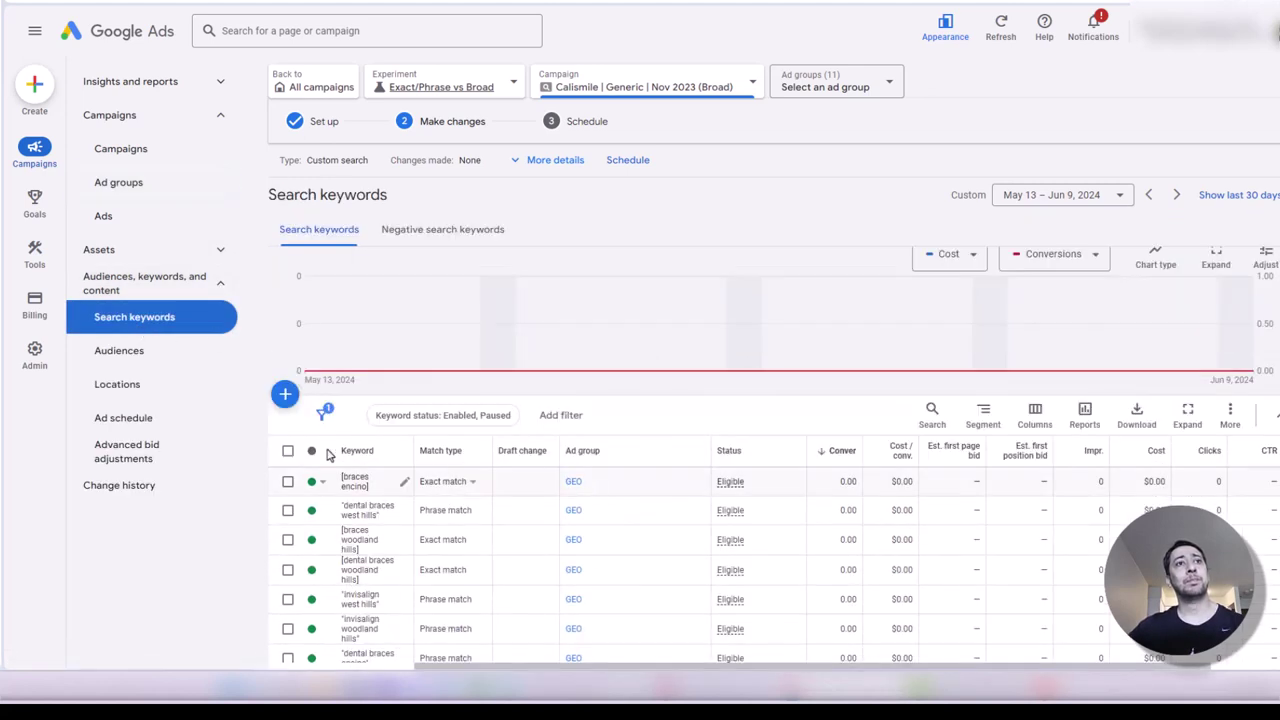
scroll(350, 455, "down", 2)
left_click(1057, 644)
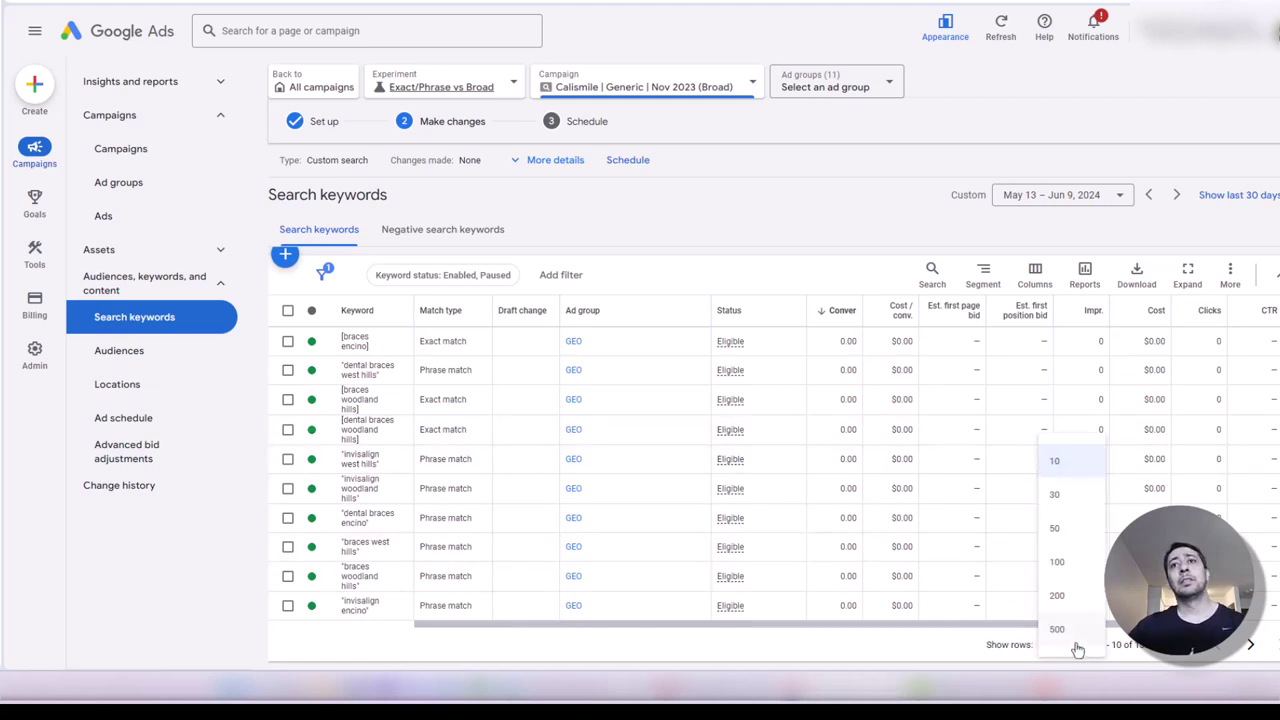
left_click(1073, 601)
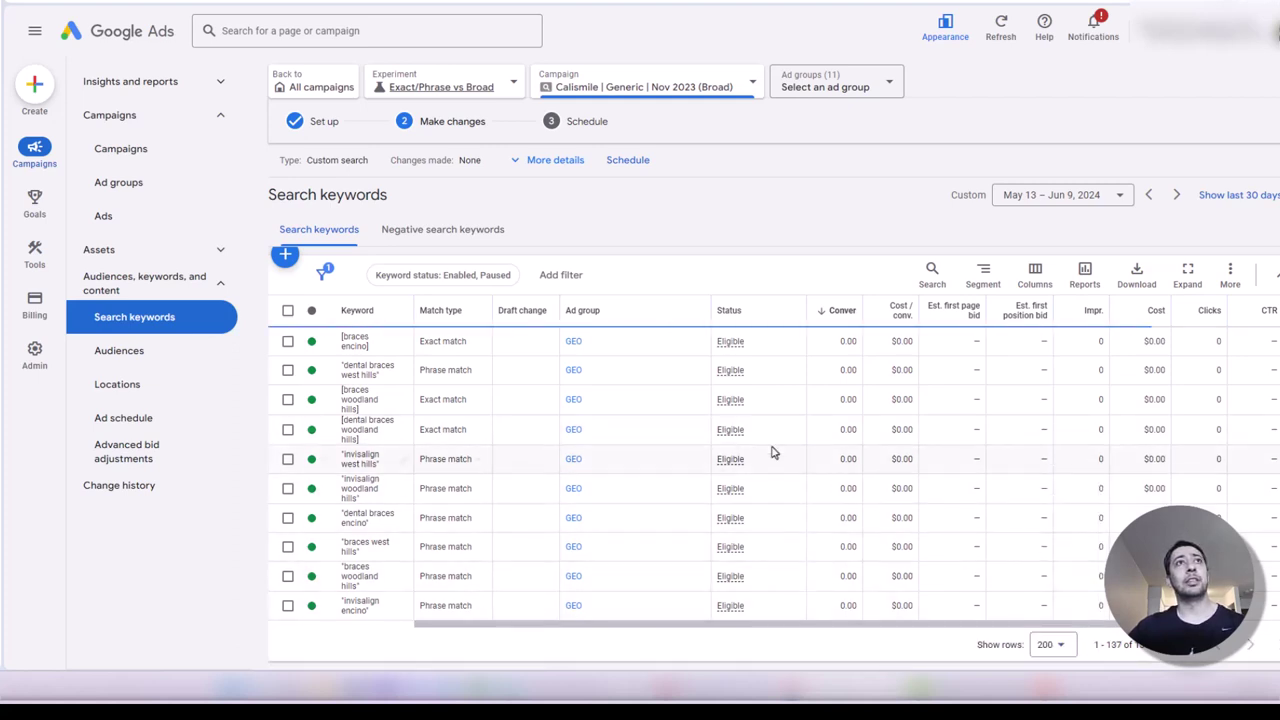
scroll(771, 450, "up", 3)
scroll(771, 452, "down", 2)
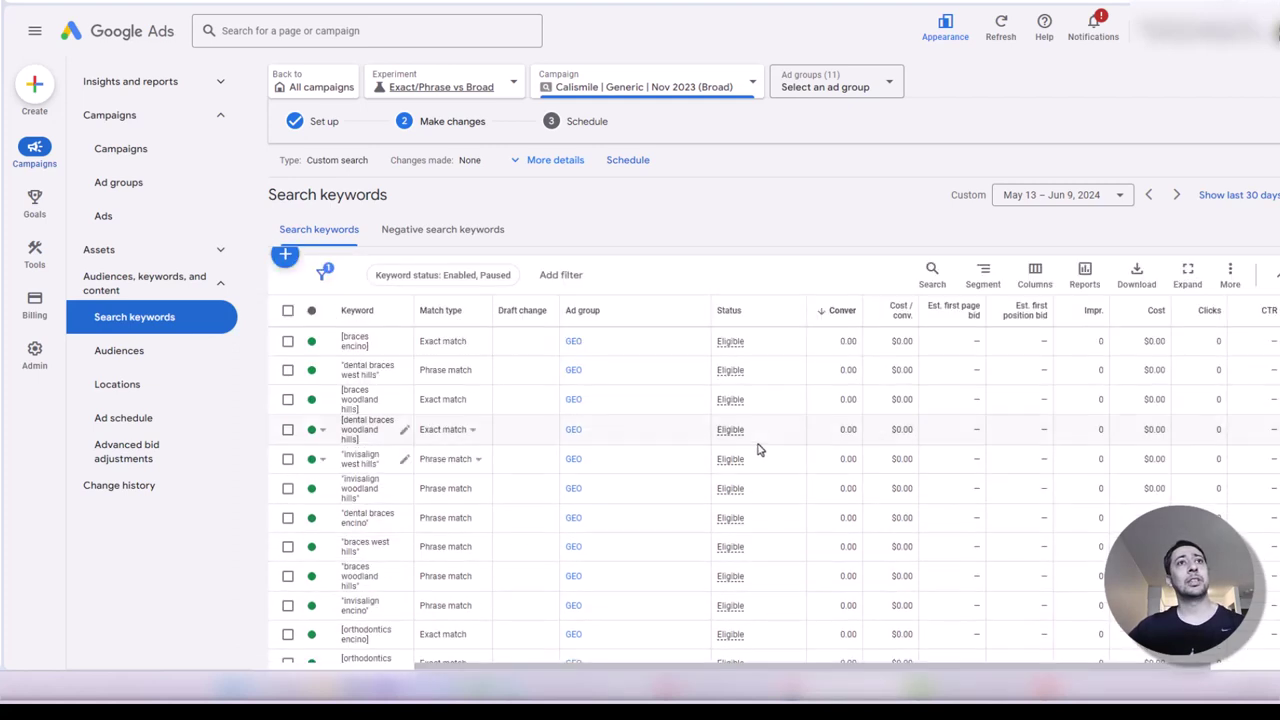
- Sort the keywords by match type and filter the list to phrase match only
mouse_move(453, 322)
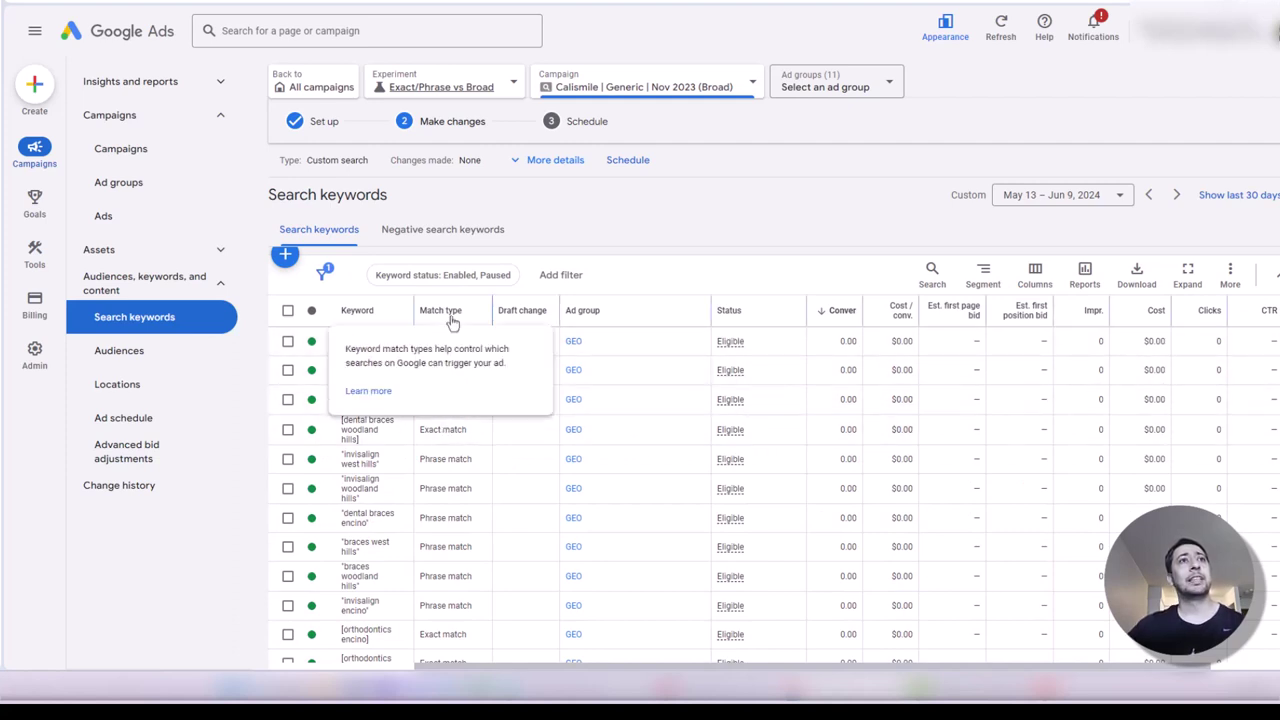
left_click(453, 322)
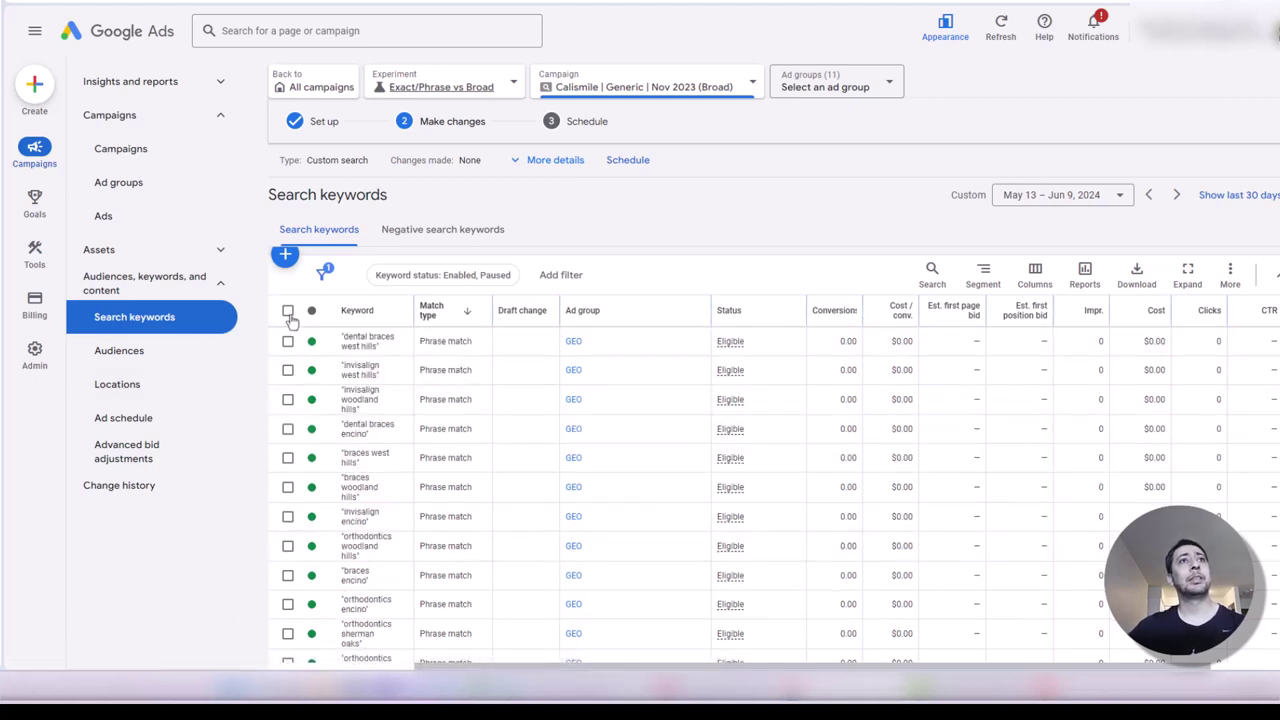
left_click(559, 279)
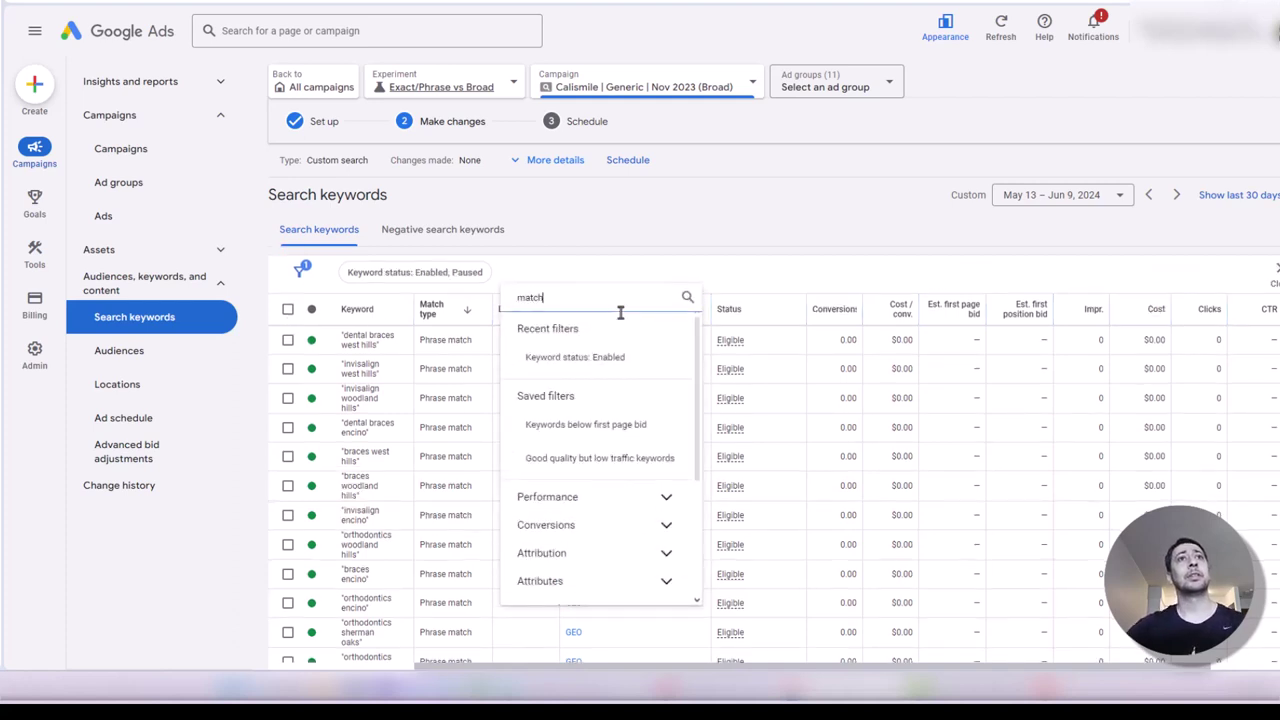
left_click(550, 343)
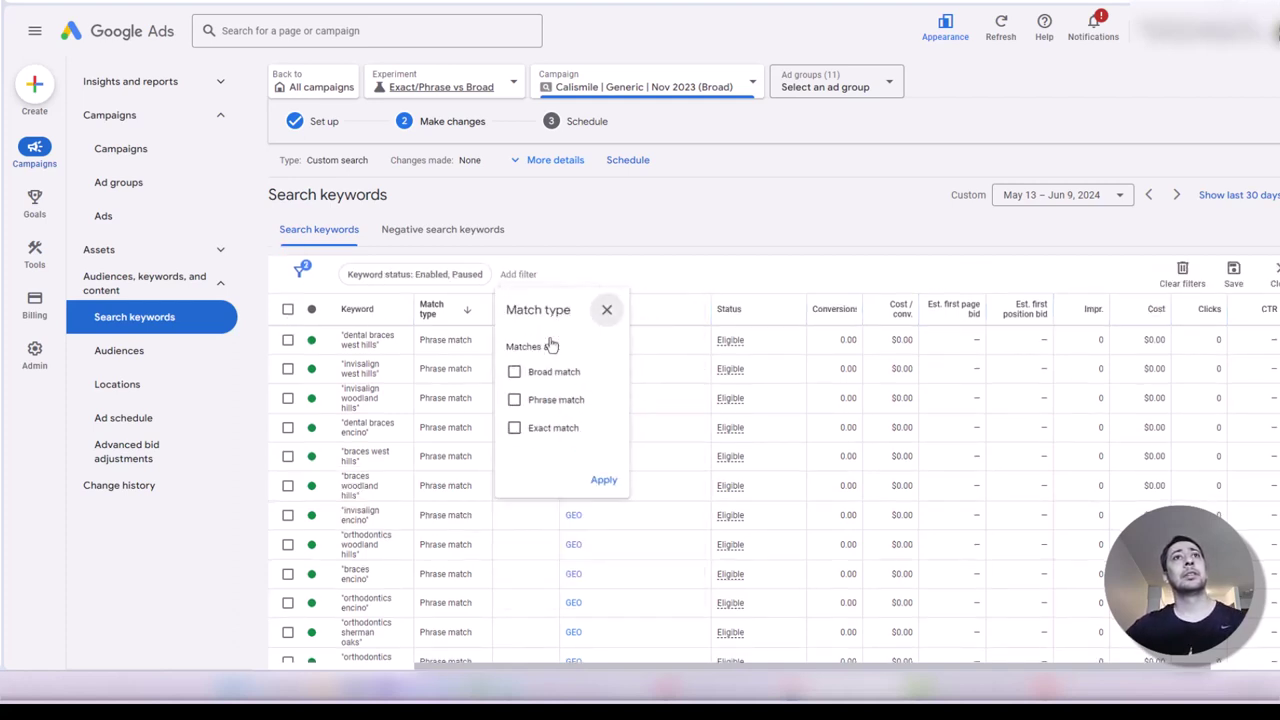
left_click(514, 399)
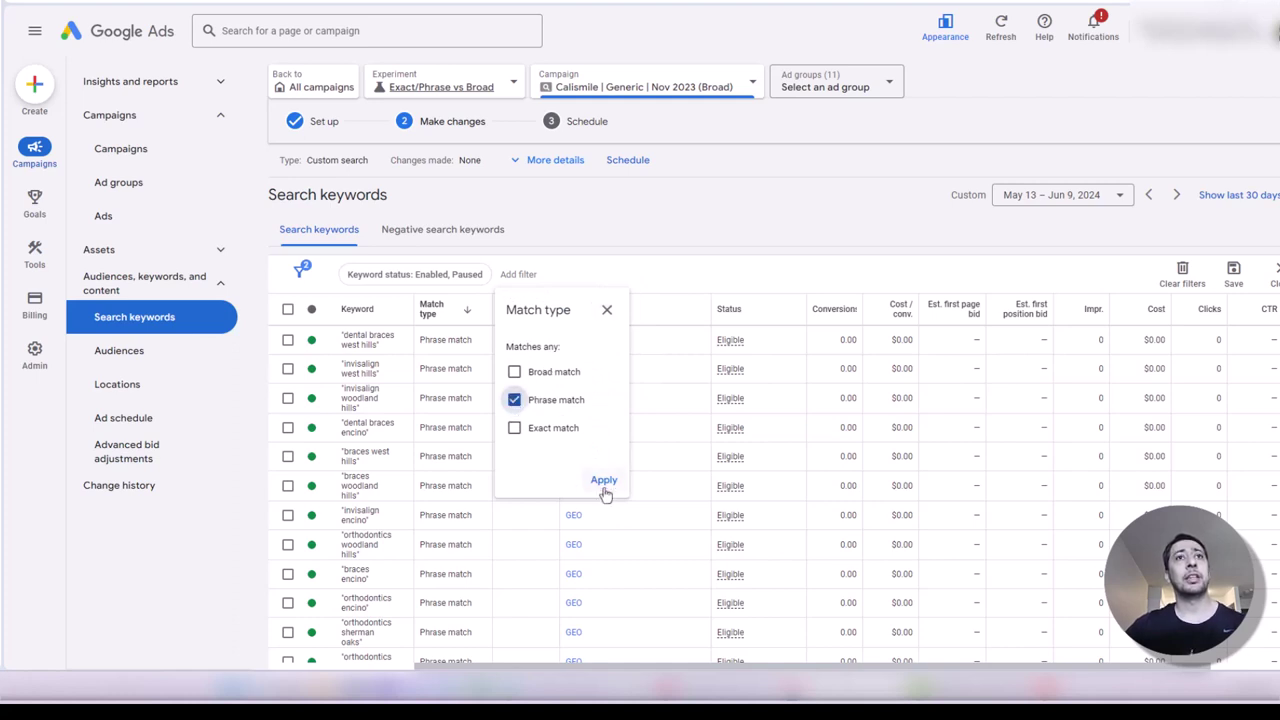
left_click(604, 490)
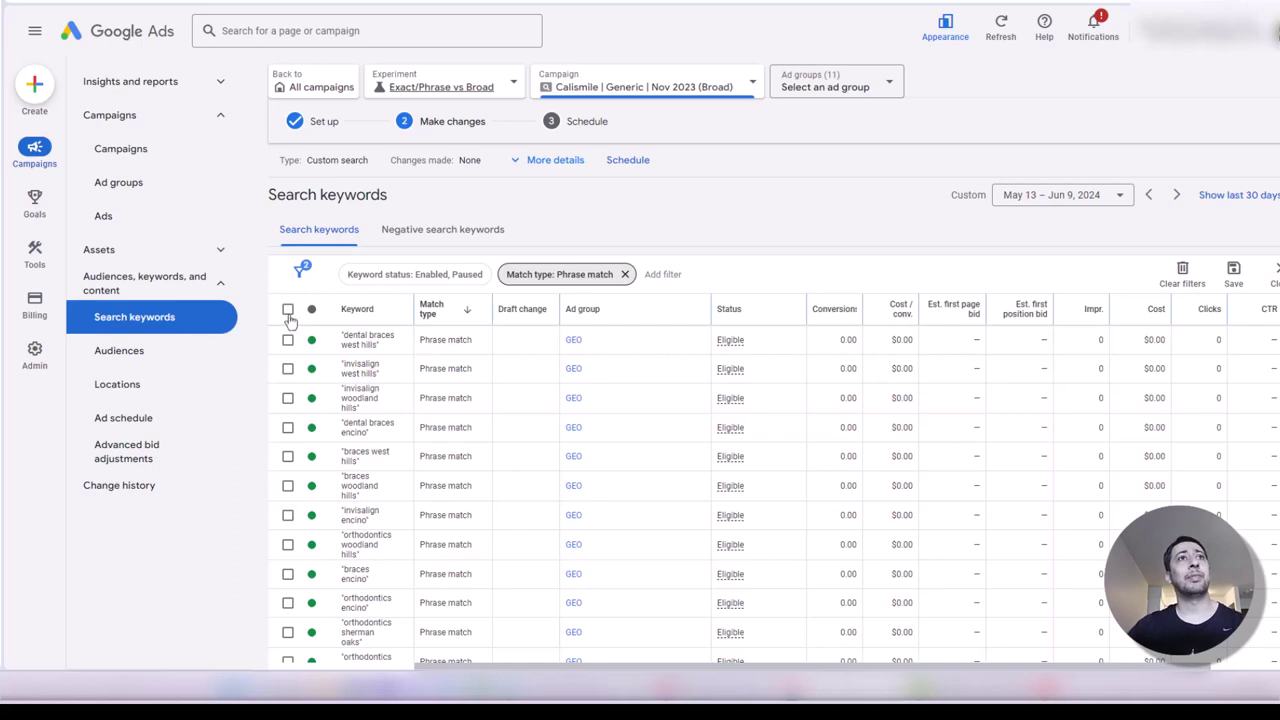
- Select all the phrase match keywords and change them to broad match without keeping the original keywords
scroll(503, 429, "down", 10)
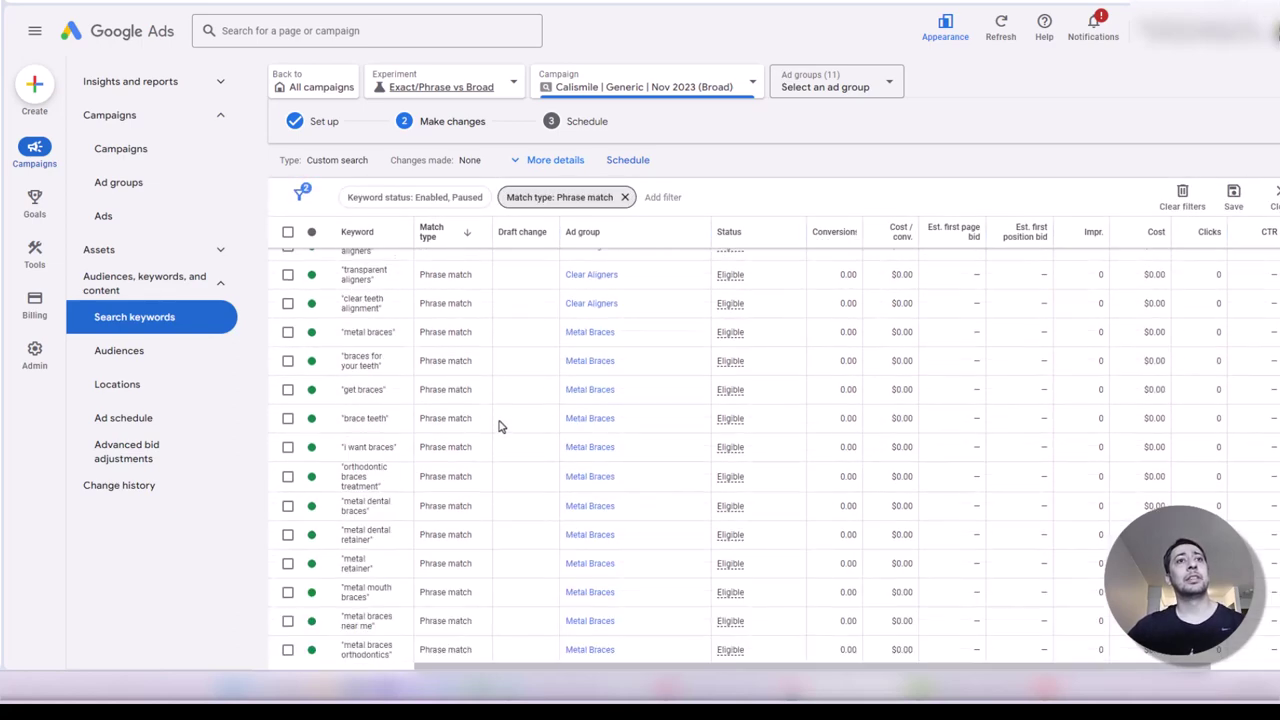
scroll(528, 411, "down", 3)
scroll(523, 418, "up", 15)
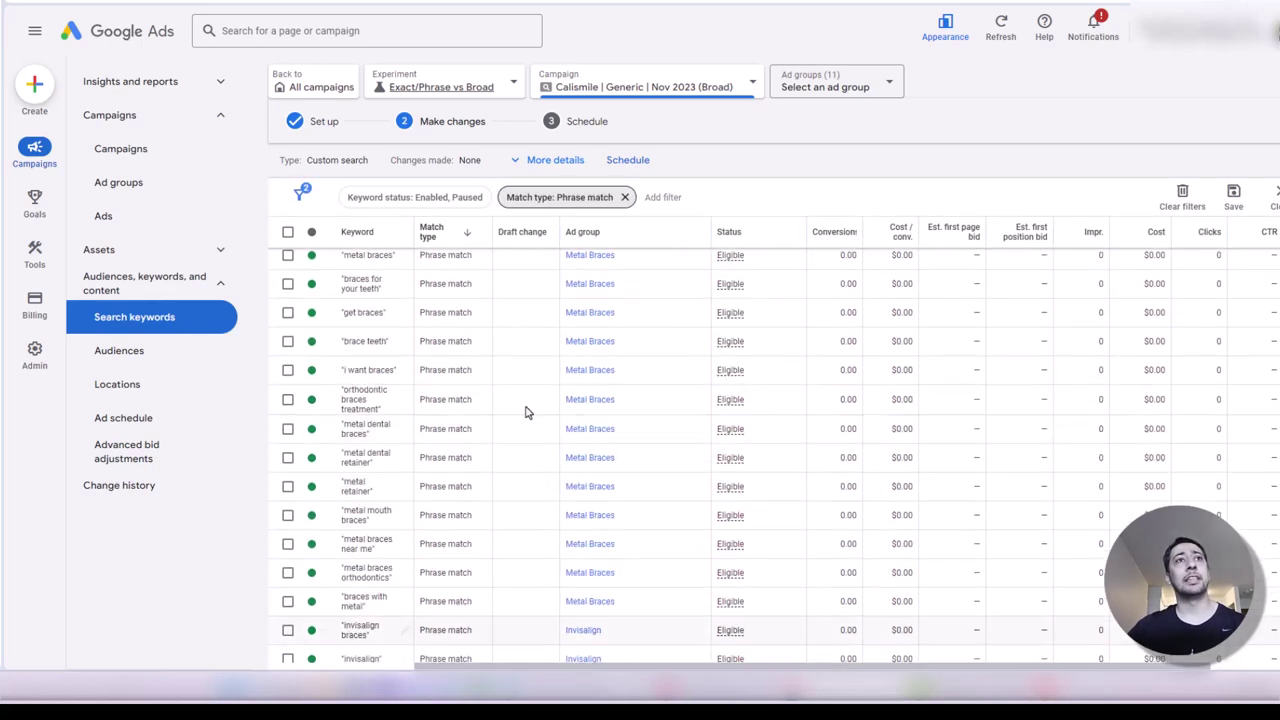
left_click(287, 519)
scroll(441, 505, "down", 2)
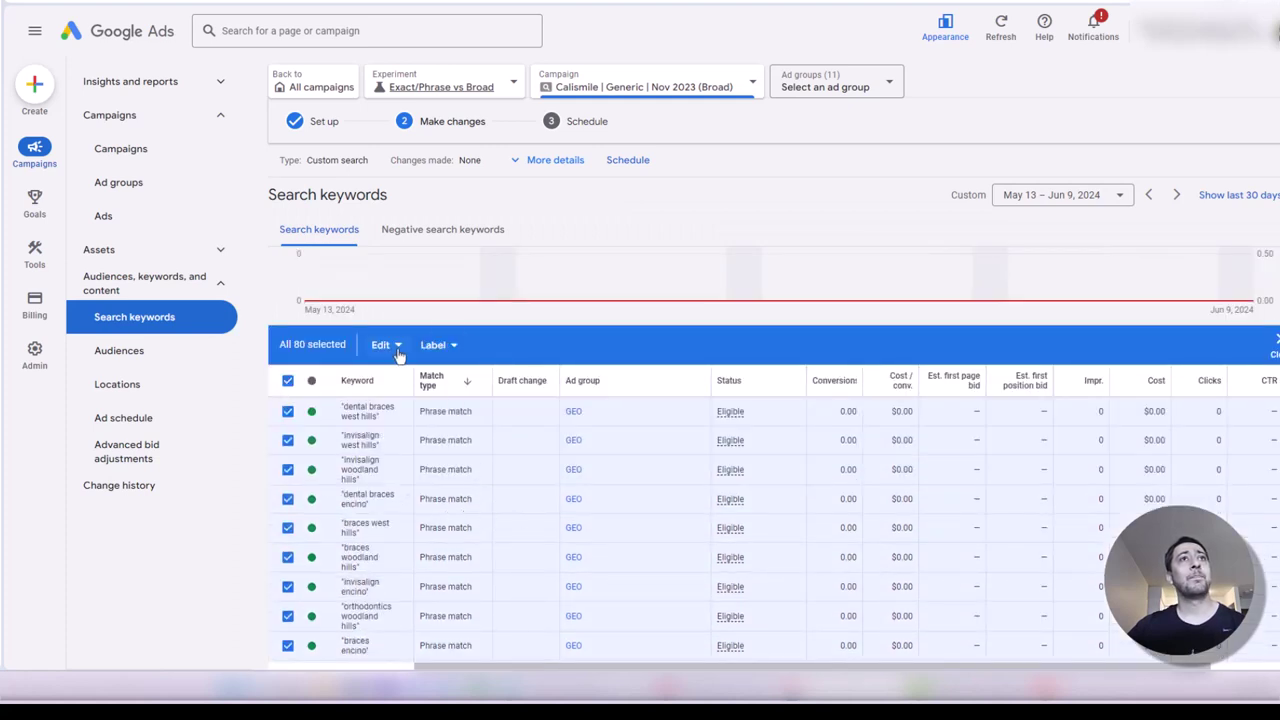
left_click(384, 345)
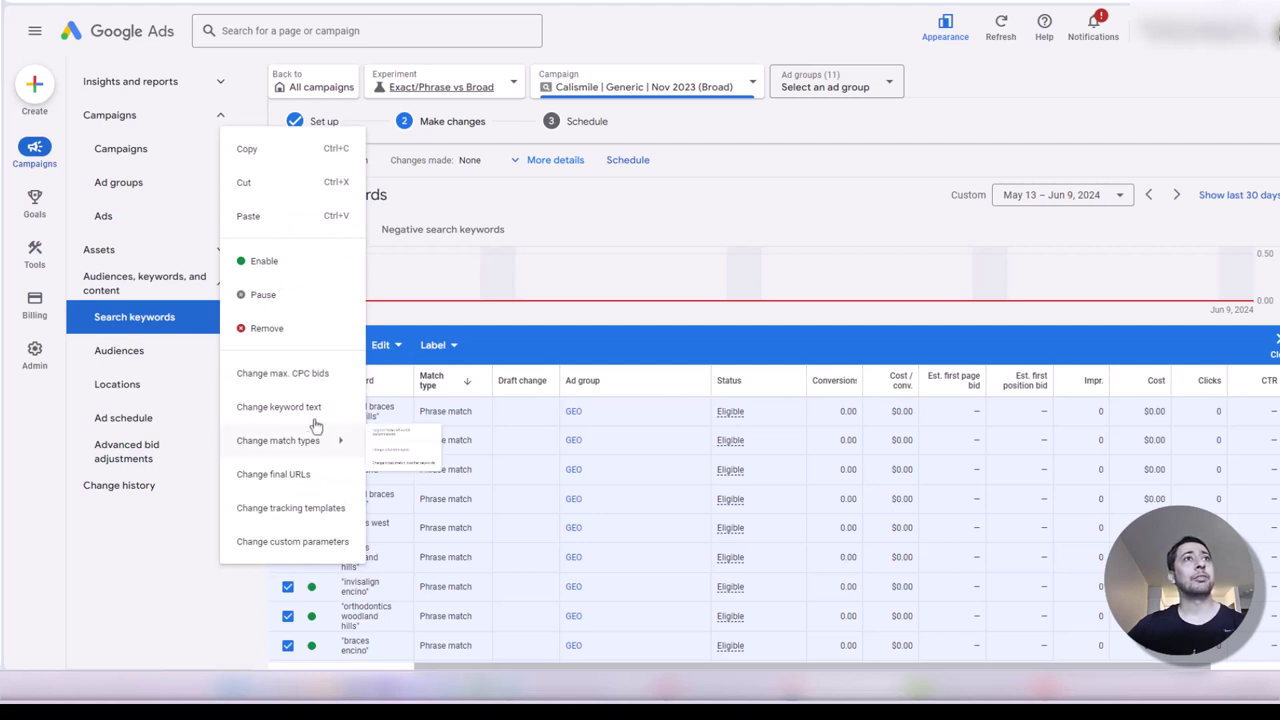
mouse_move(341, 455)
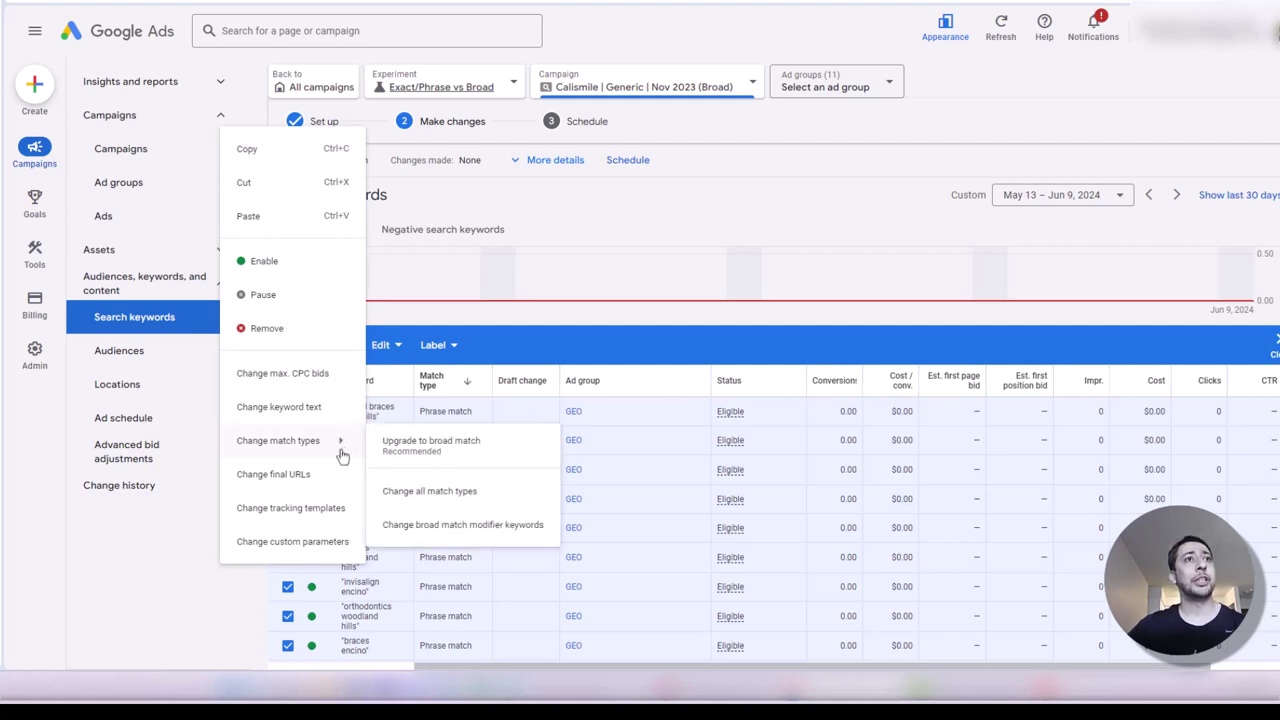
left_click(489, 453)
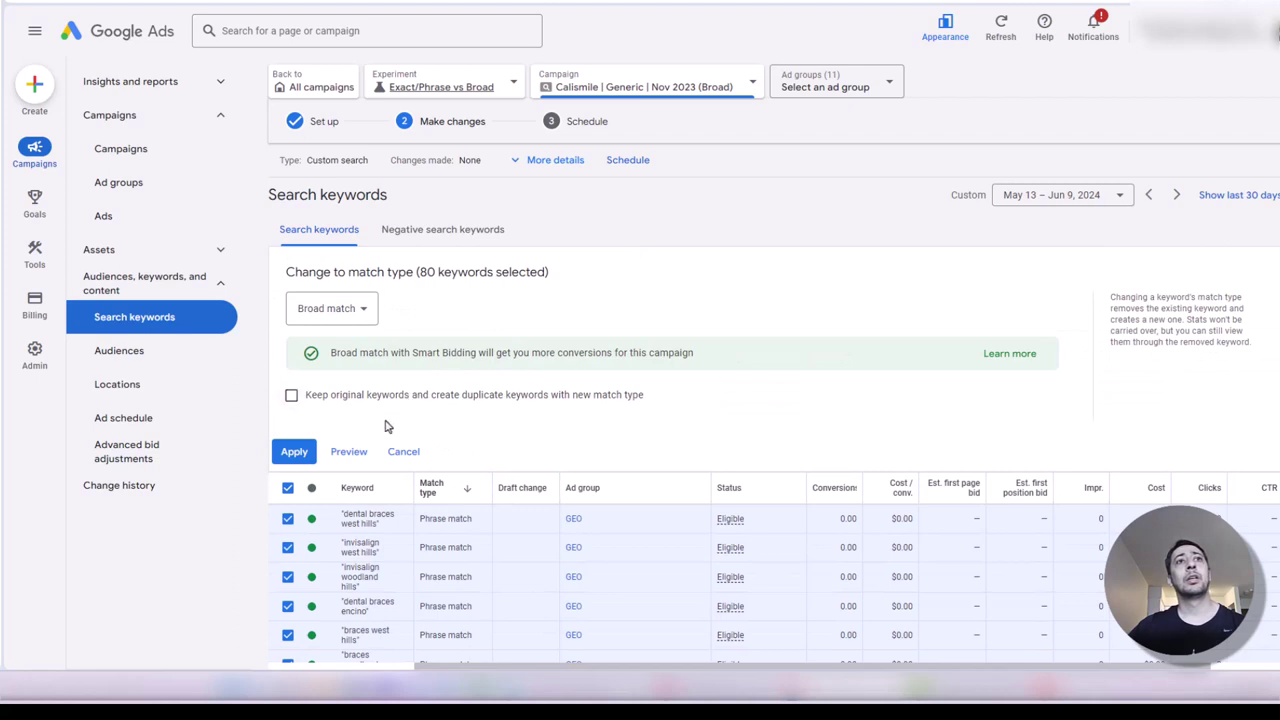
left_click(309, 456)
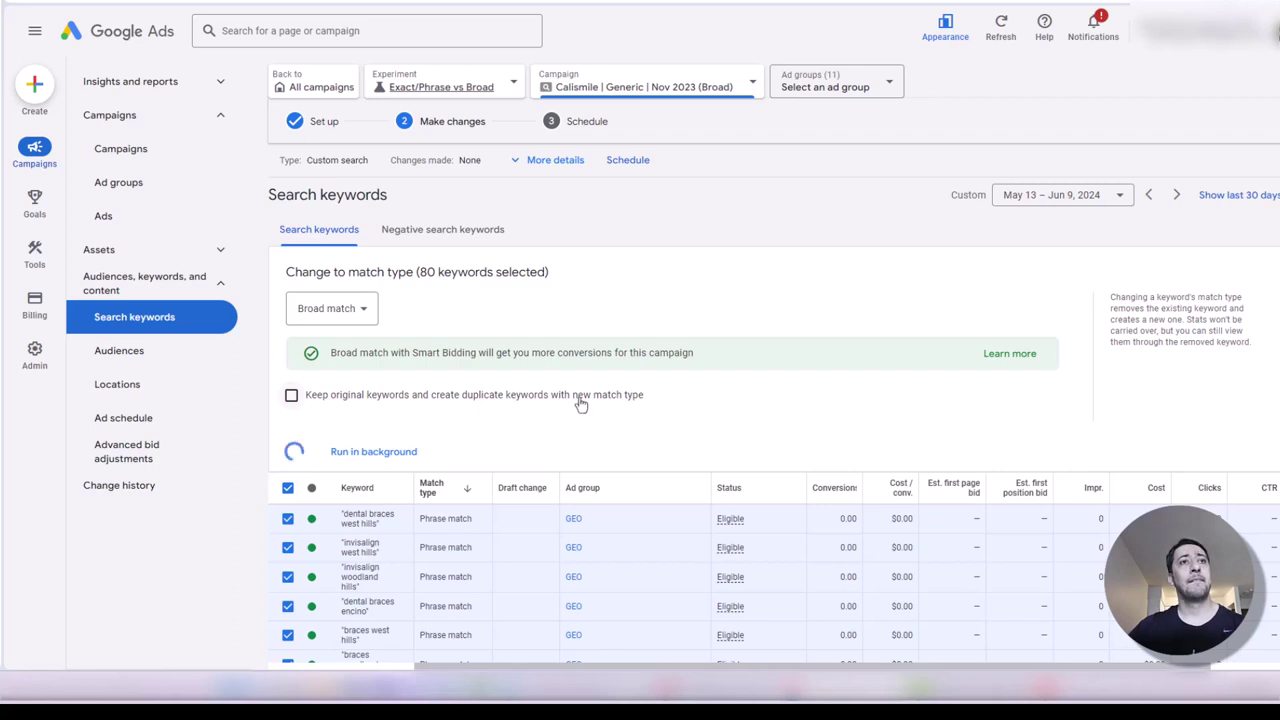
- Remove the phrase match filter and review the match types across the full keyword list
scroll(708, 380, "down", 1)
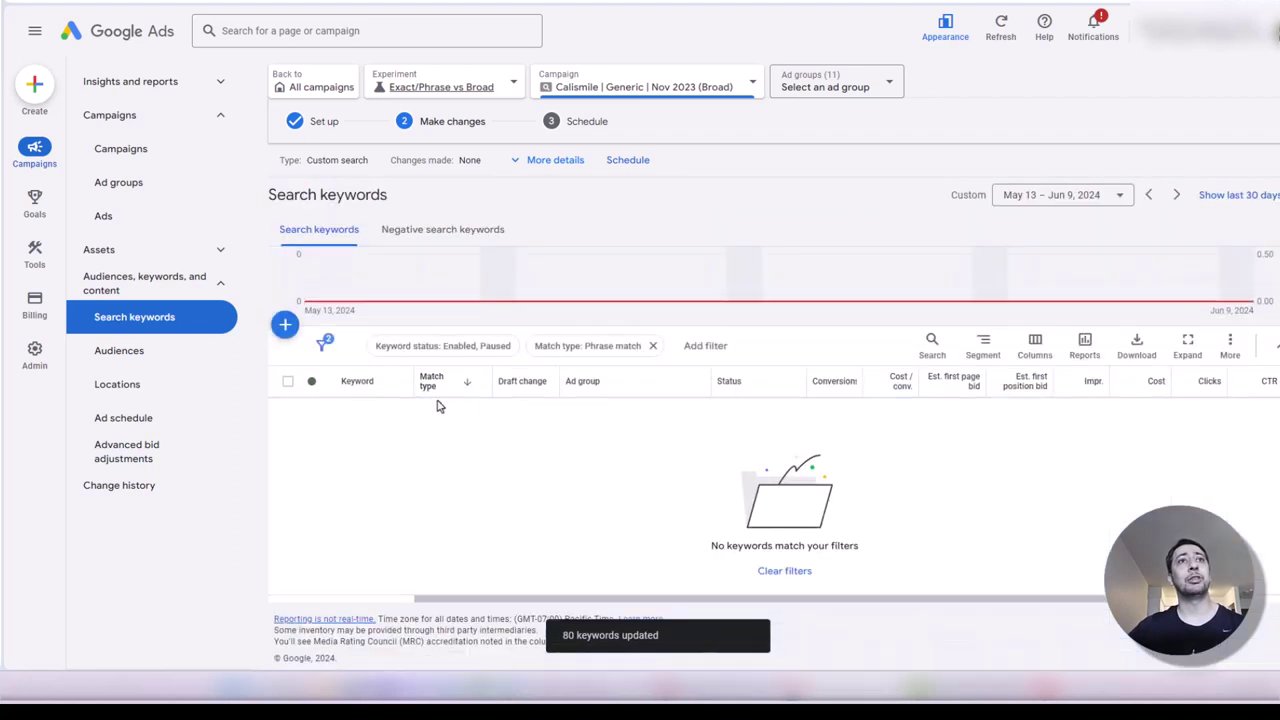
left_click(652, 345)
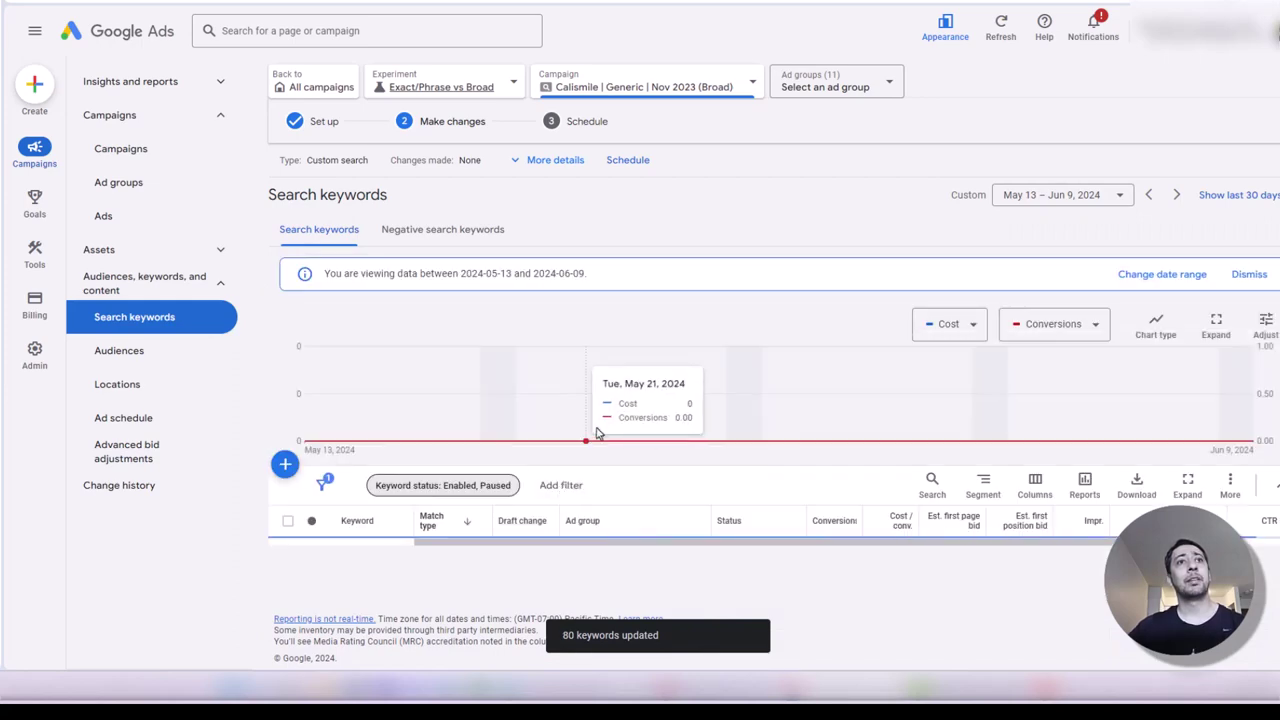
scroll(477, 512, "down", 10)
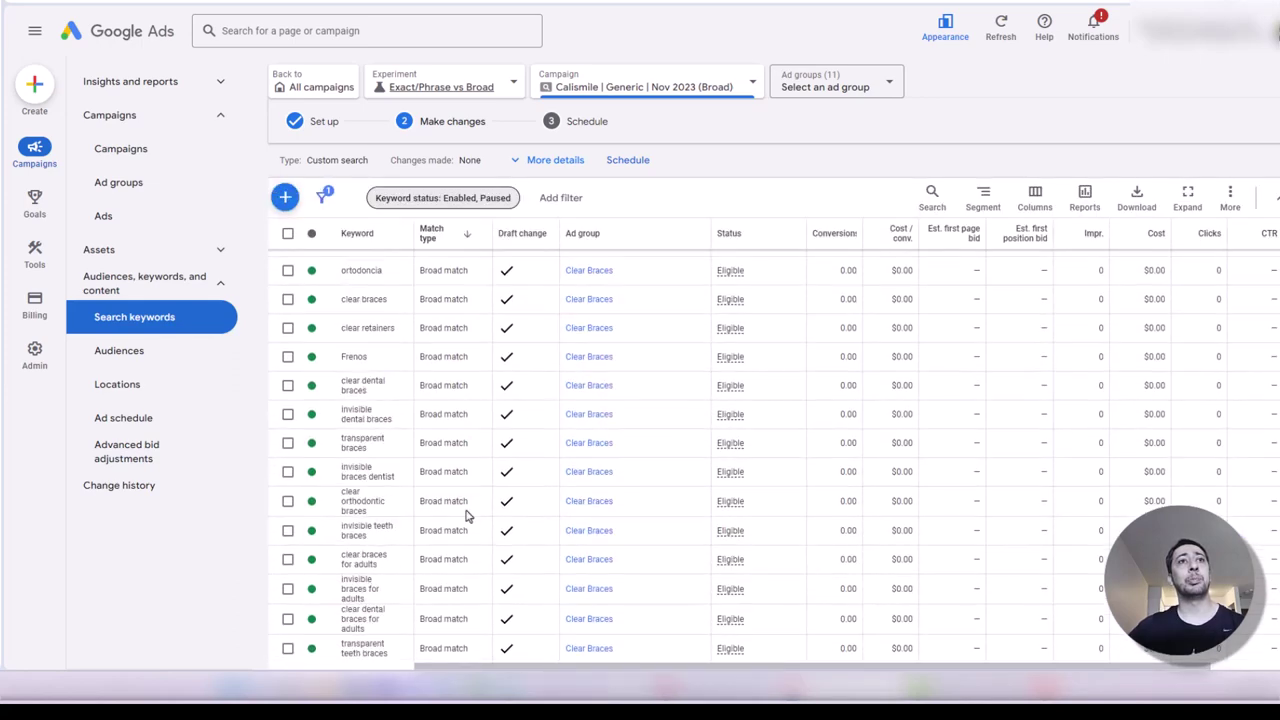
scroll(470, 518, "down", 5)
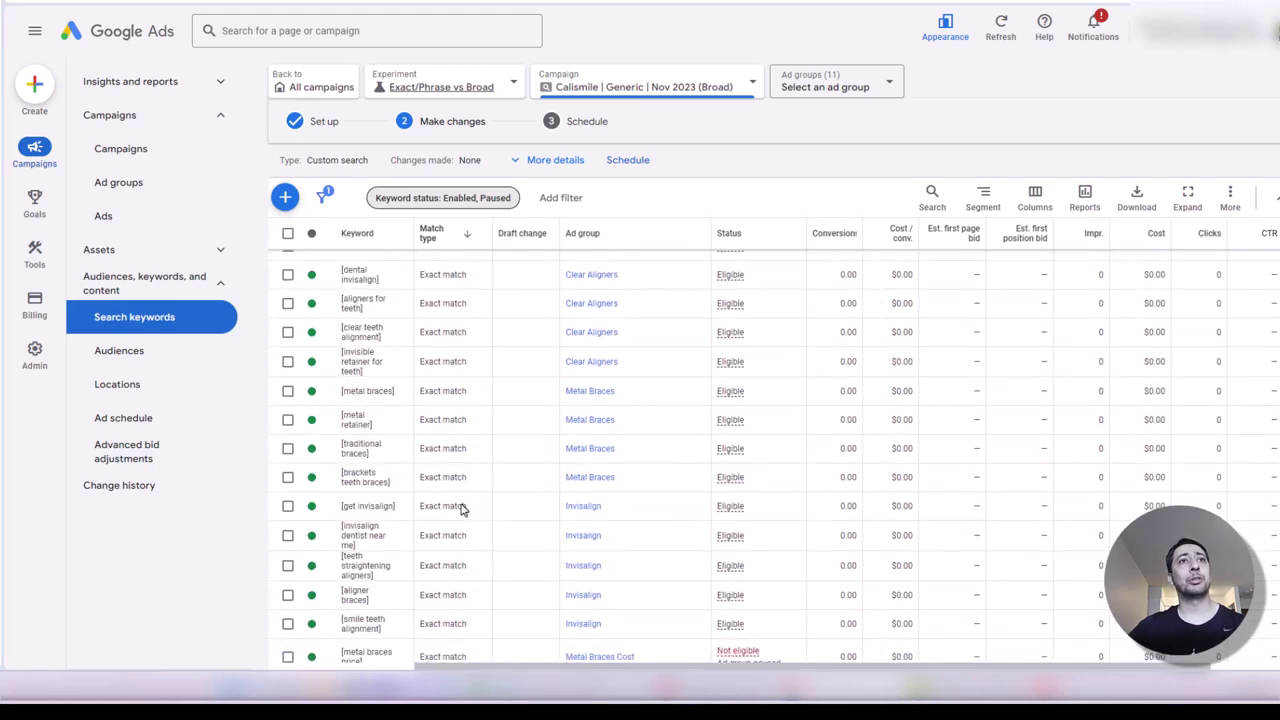
scroll(480, 486, "up", 10)
scroll(490, 480, "up", 8)
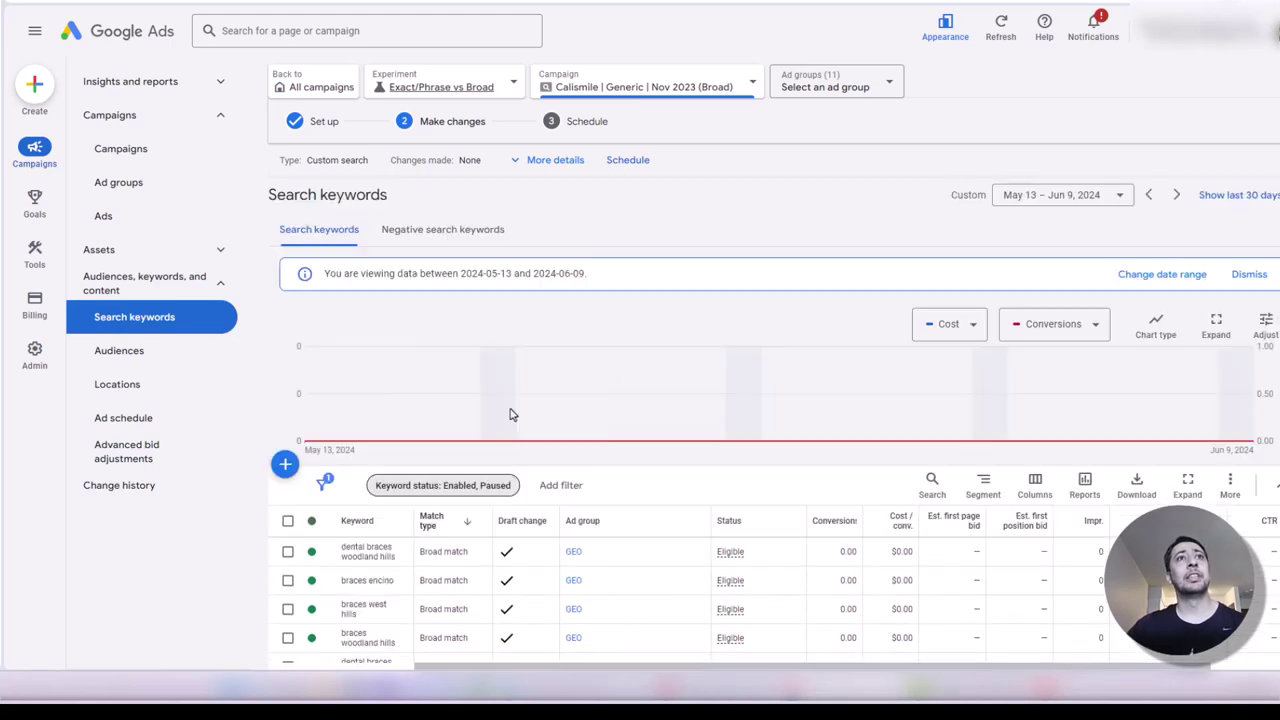
- Filter the trial campaign's keywords to exact match only
left_click(561, 487)
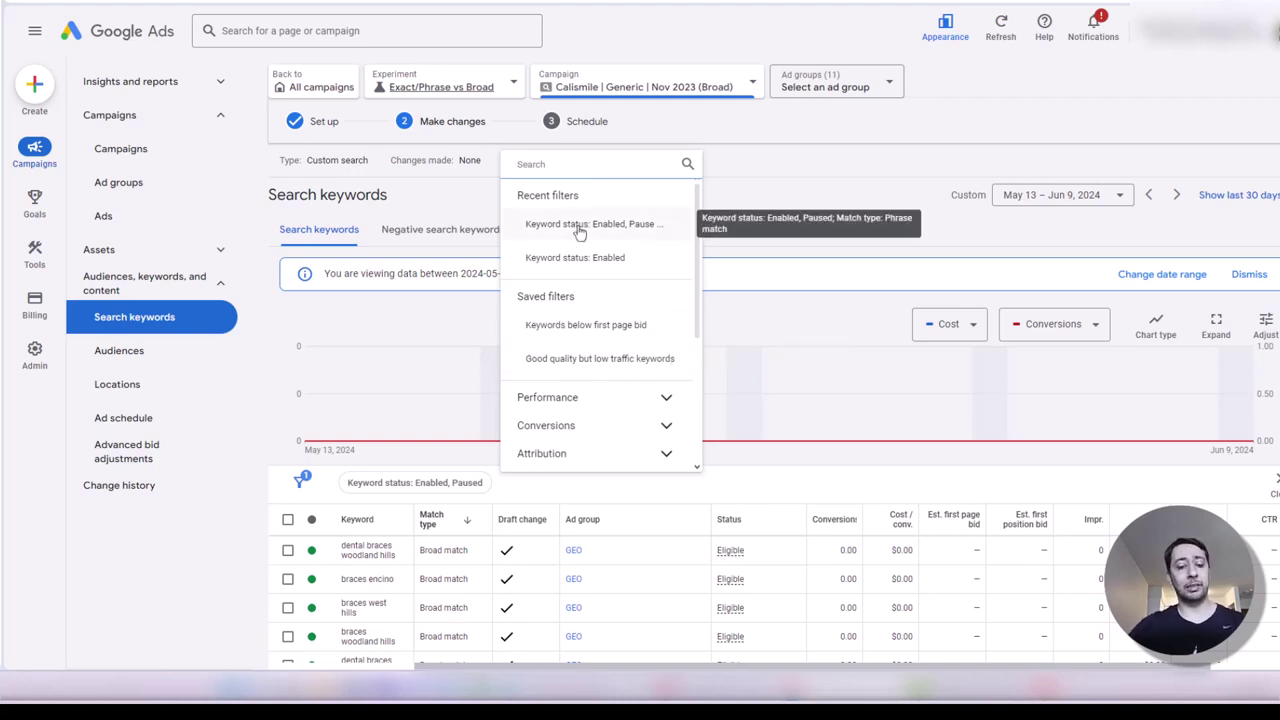
type("match")
left_click(580, 530)
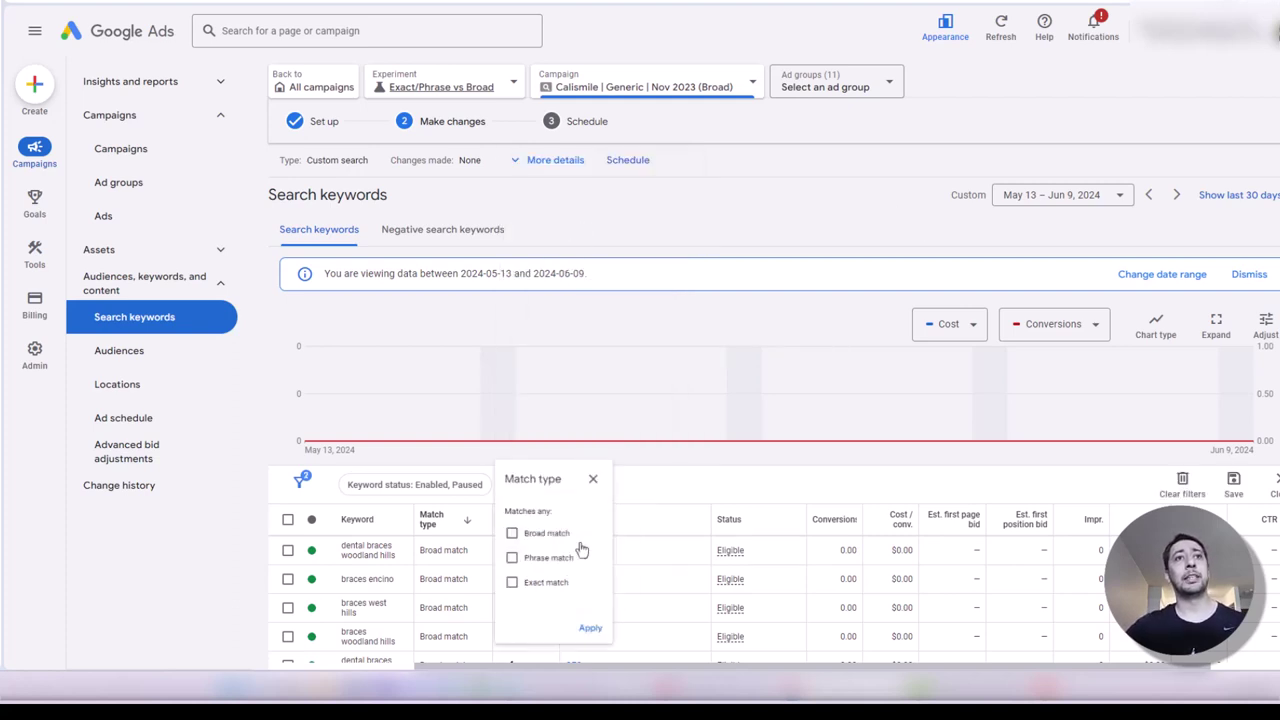
left_click(514, 599)
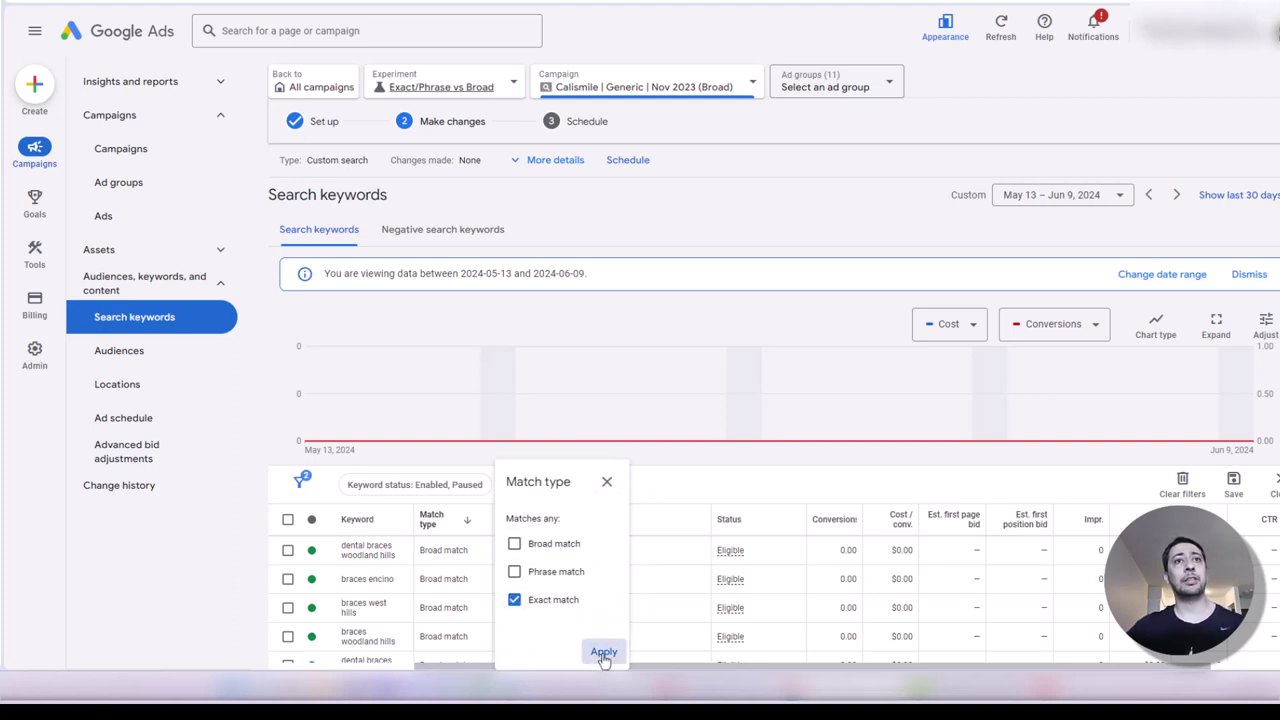
left_click(604, 651)
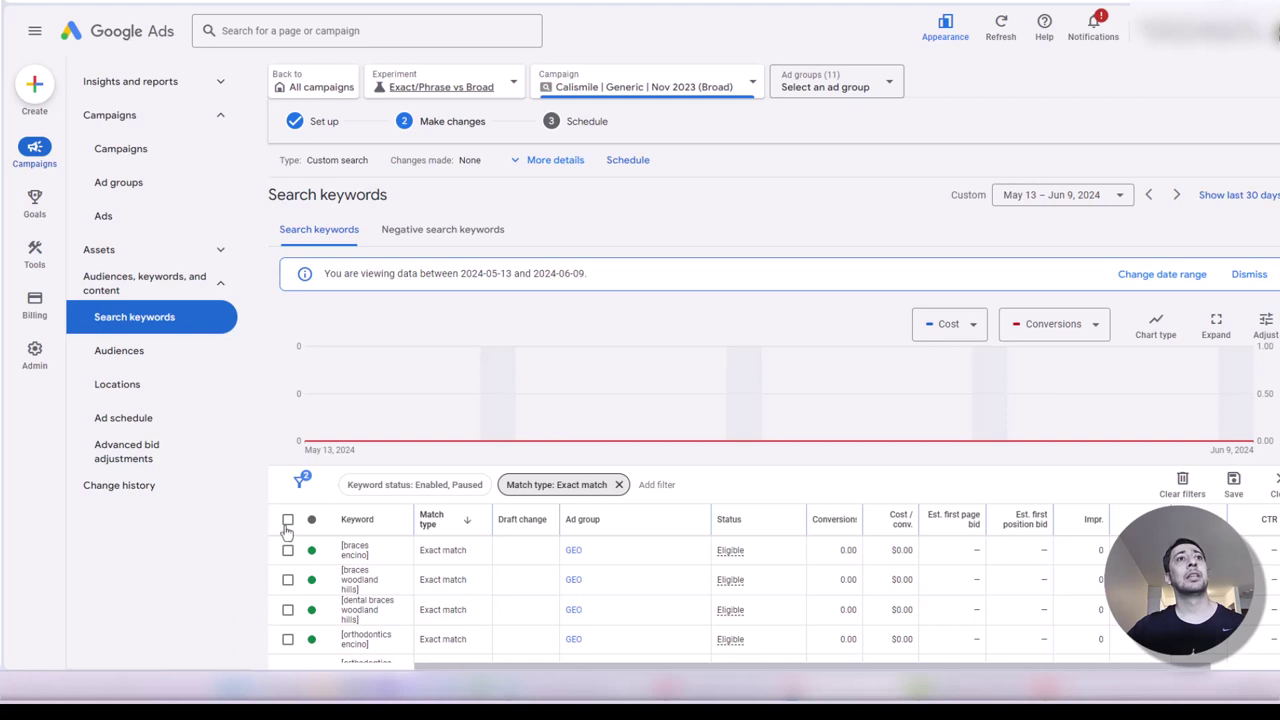
- Pause all the exact match keywords in the trial campaign and remove the exact match filter
left_click(287, 520)
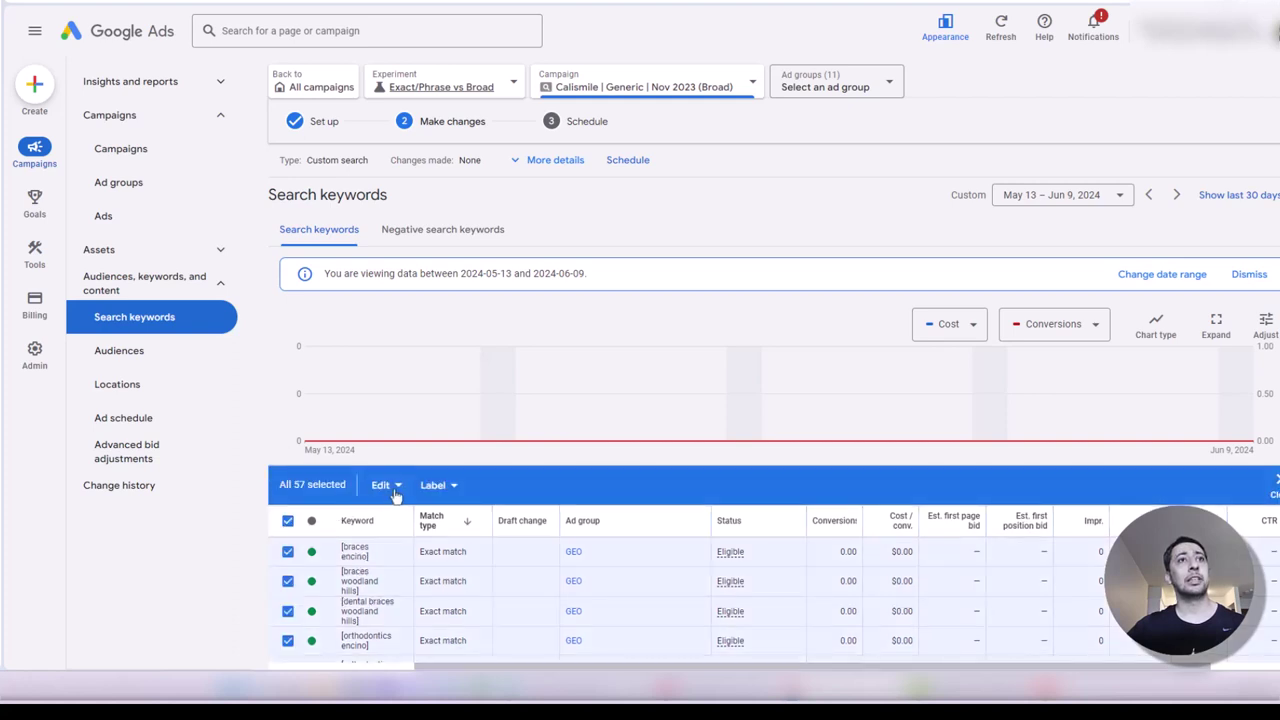
left_click(396, 489)
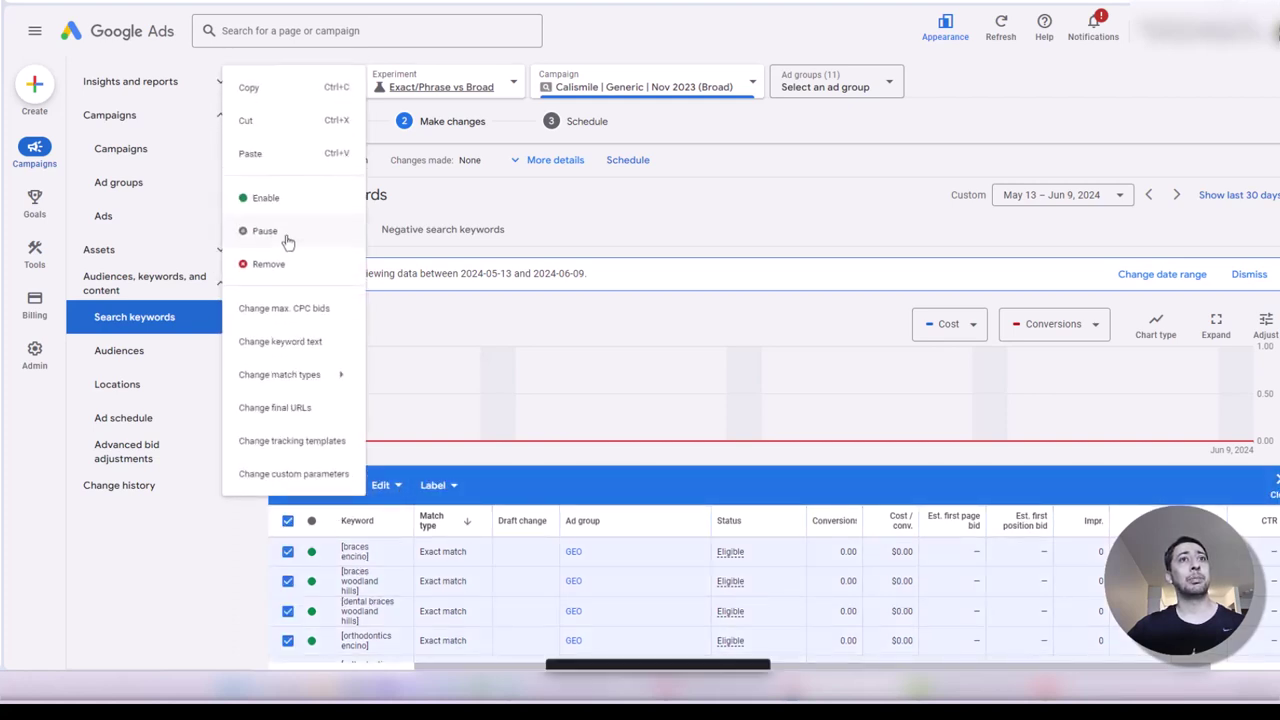
left_click(285, 238)
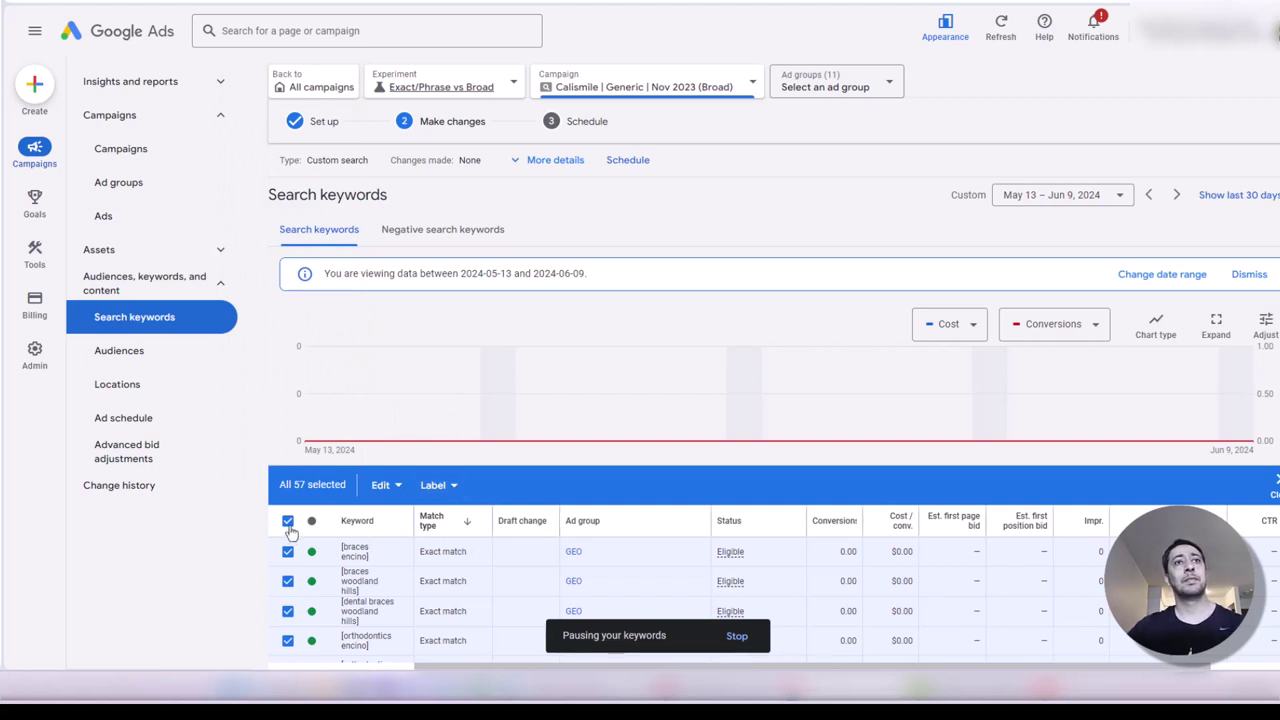
scroll(525, 540, "down", 1)
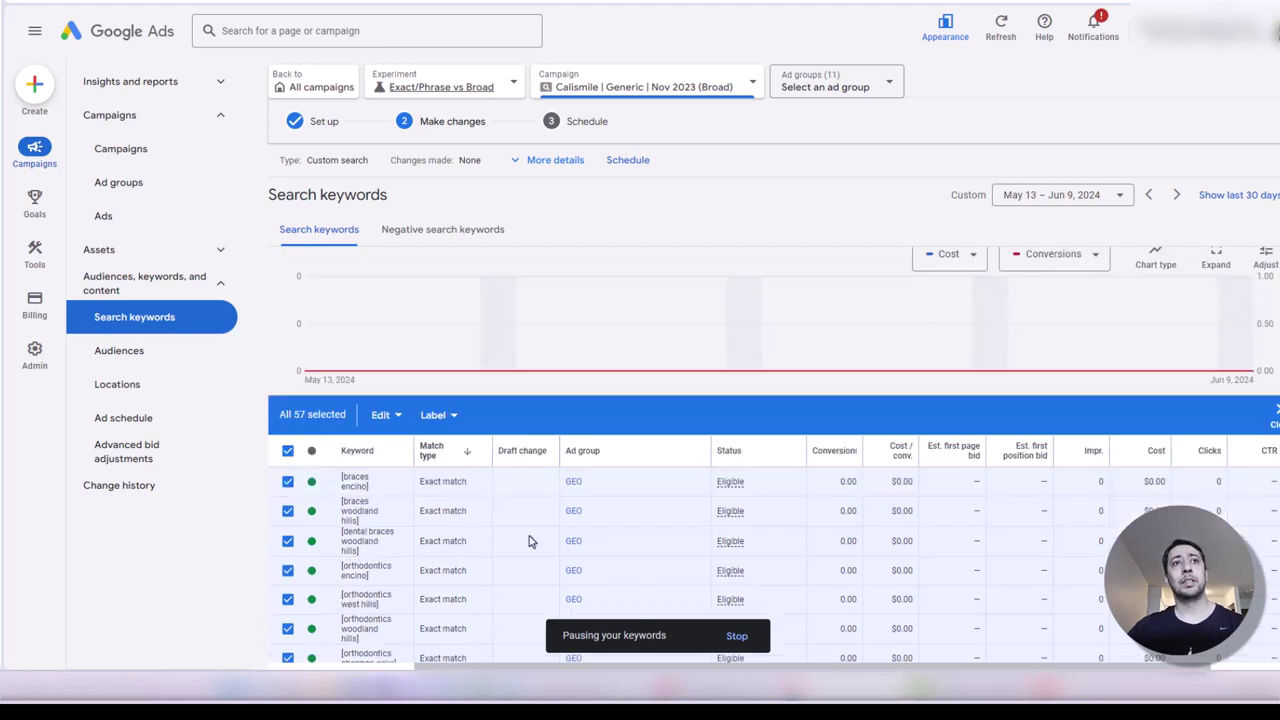
scroll(546, 517, "down", 2)
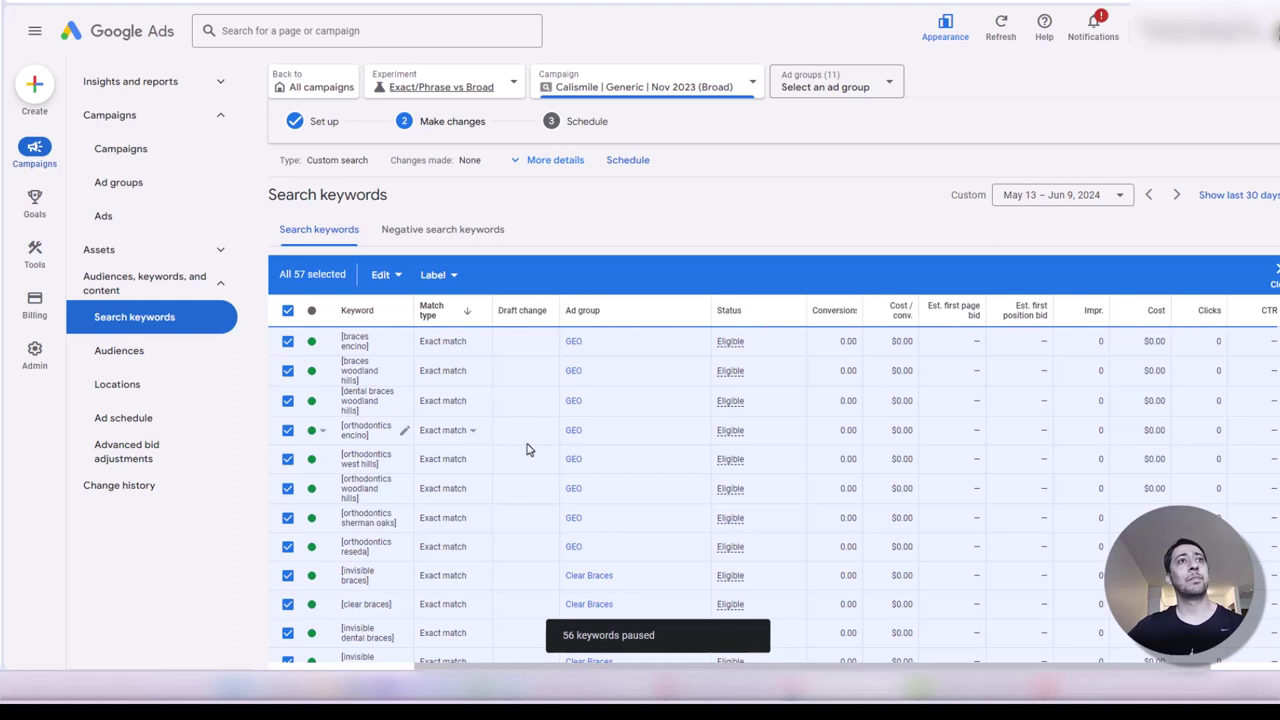
left_click(288, 312)
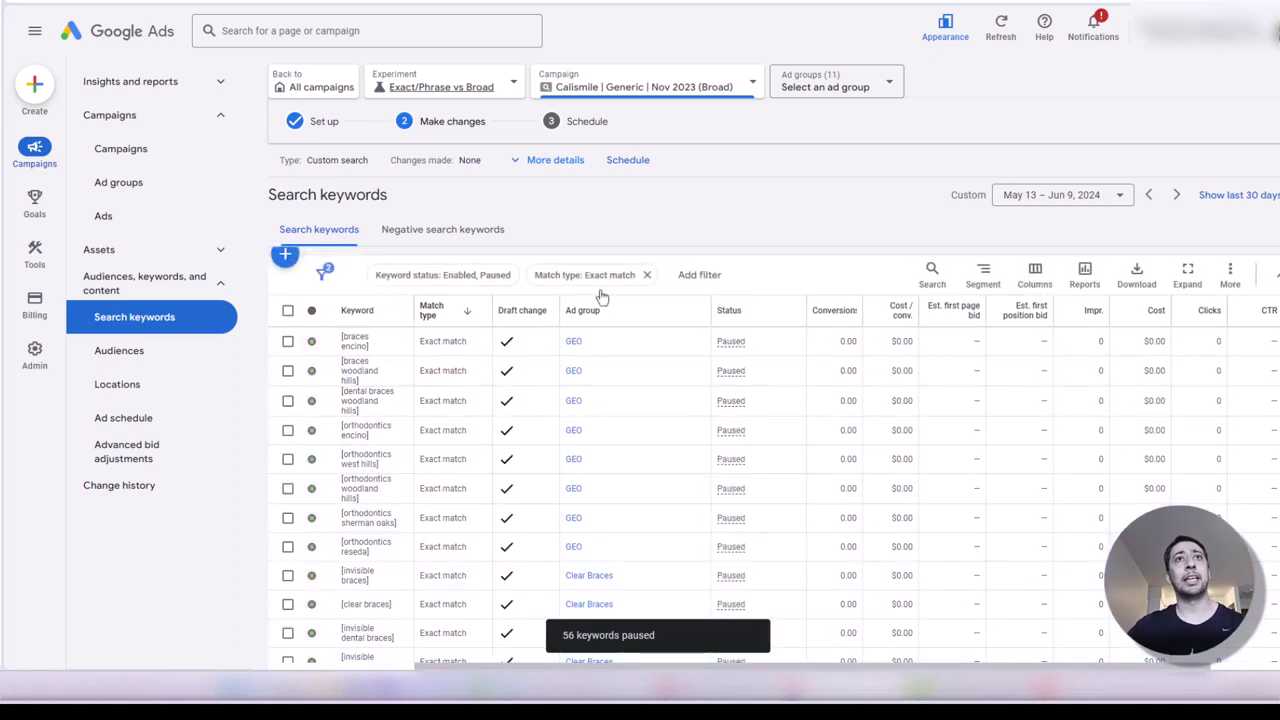
left_click(646, 274)
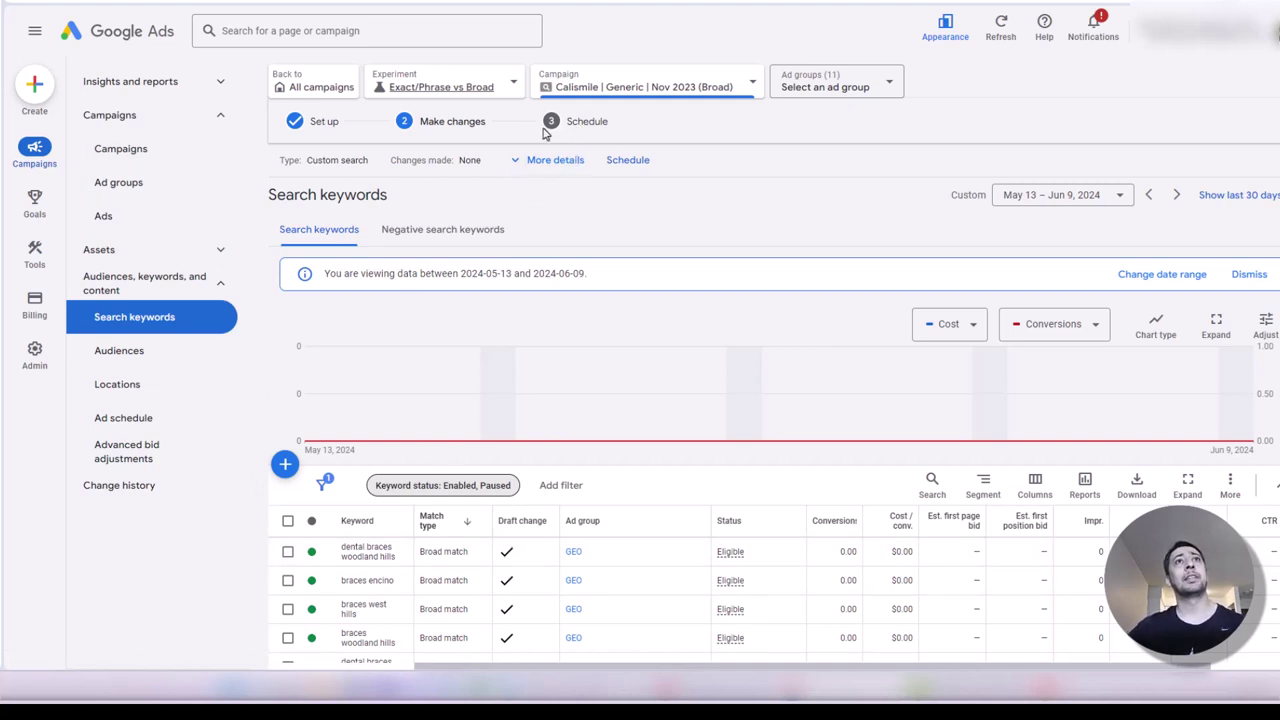
- Open the experiment's schedule settings and set its goals to a Conversions increase and a Cost per conversion decrease
left_click(624, 172)
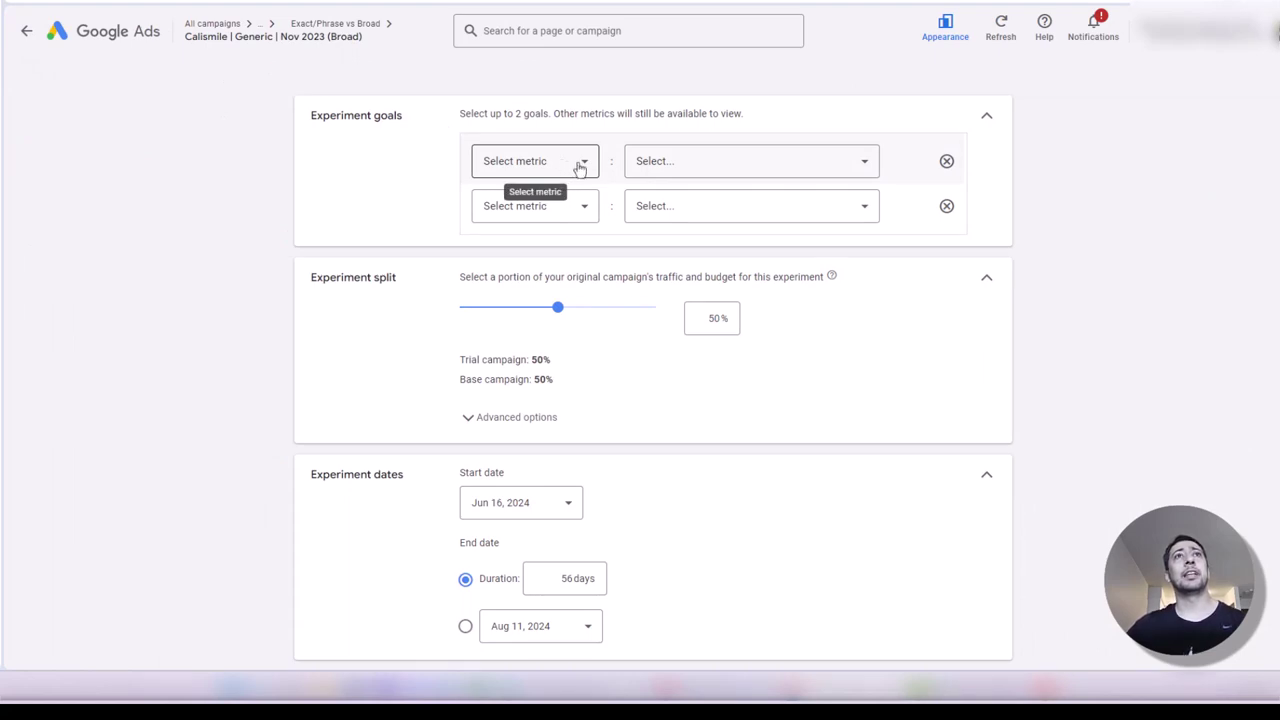
left_click(580, 168)
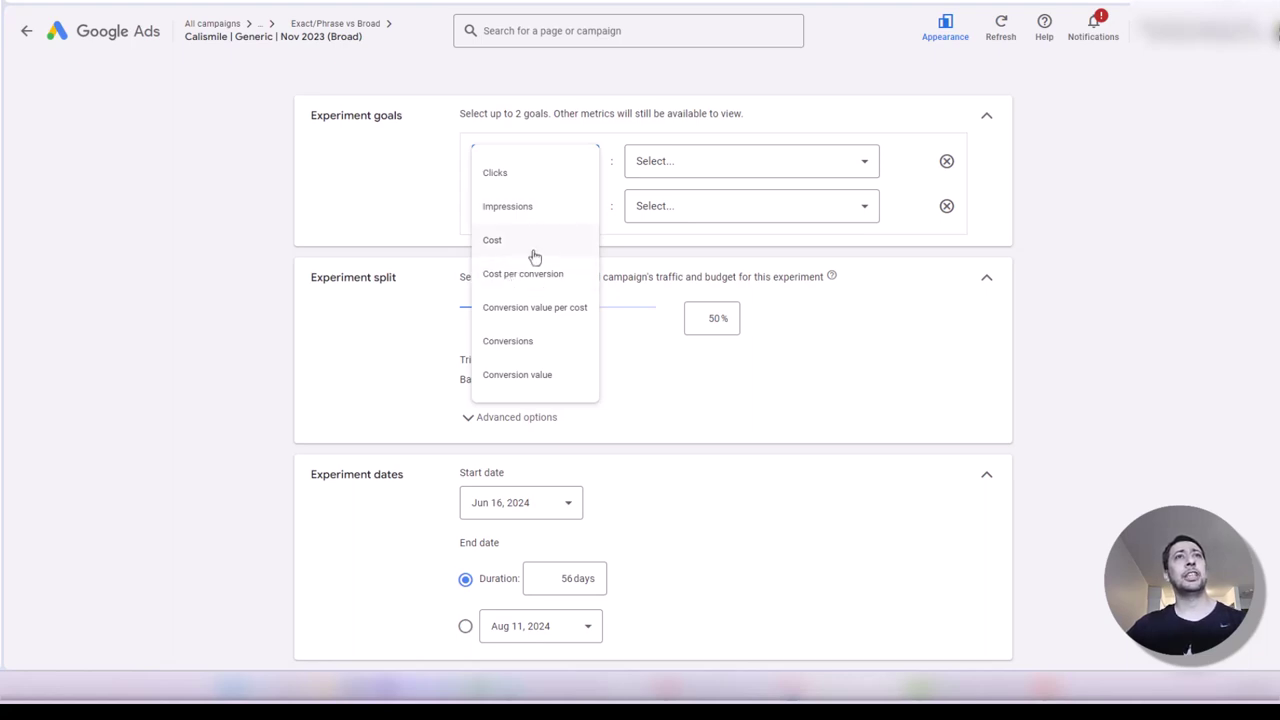
left_click(557, 340)
left_click(700, 178)
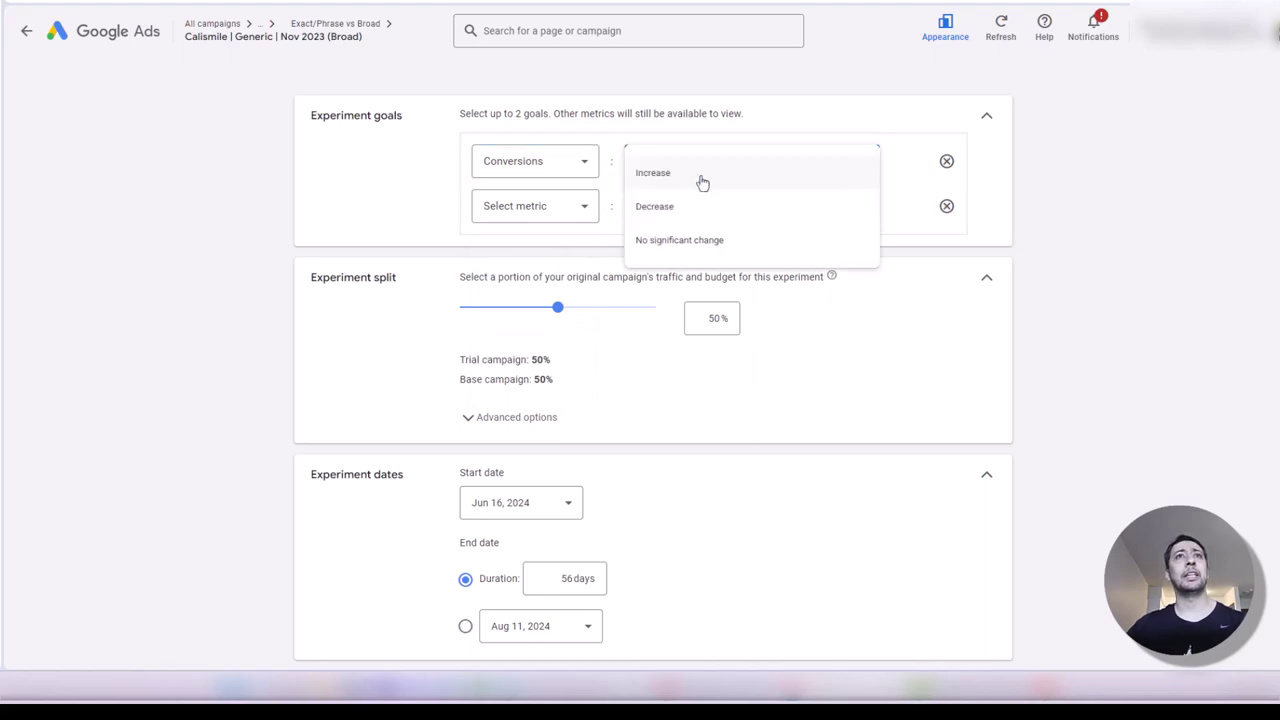
left_click(700, 180)
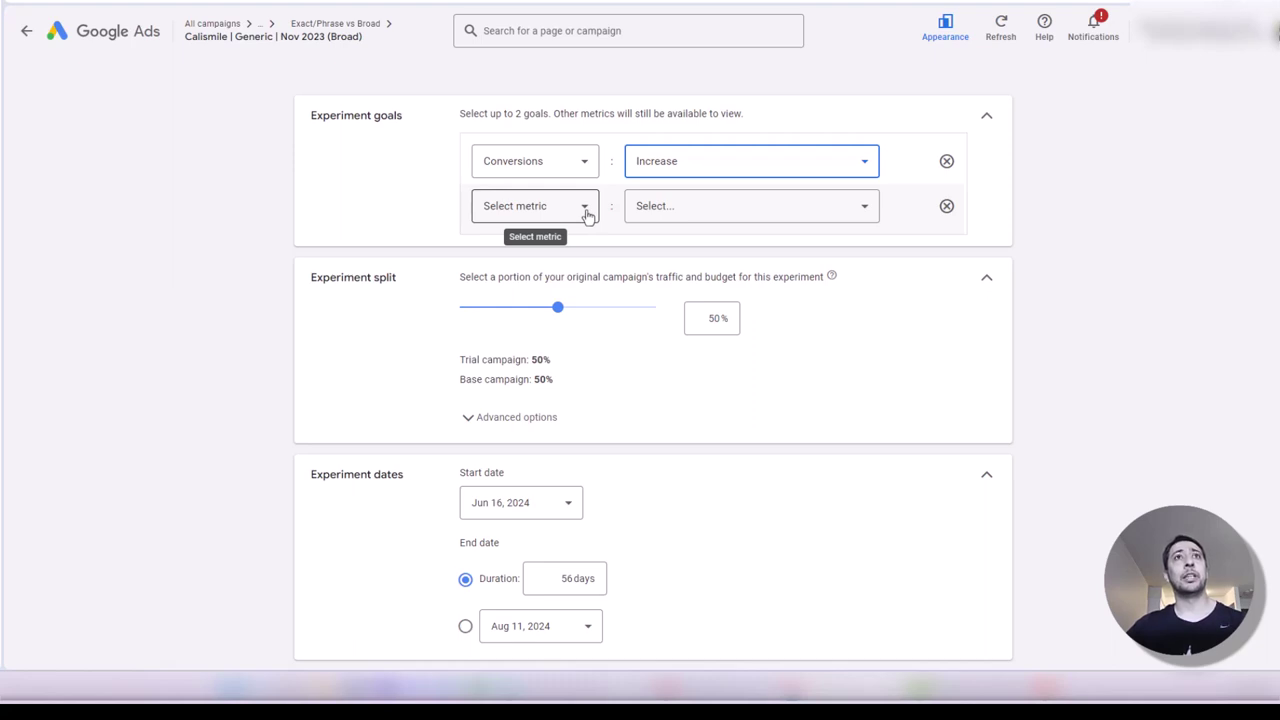
left_click(588, 212)
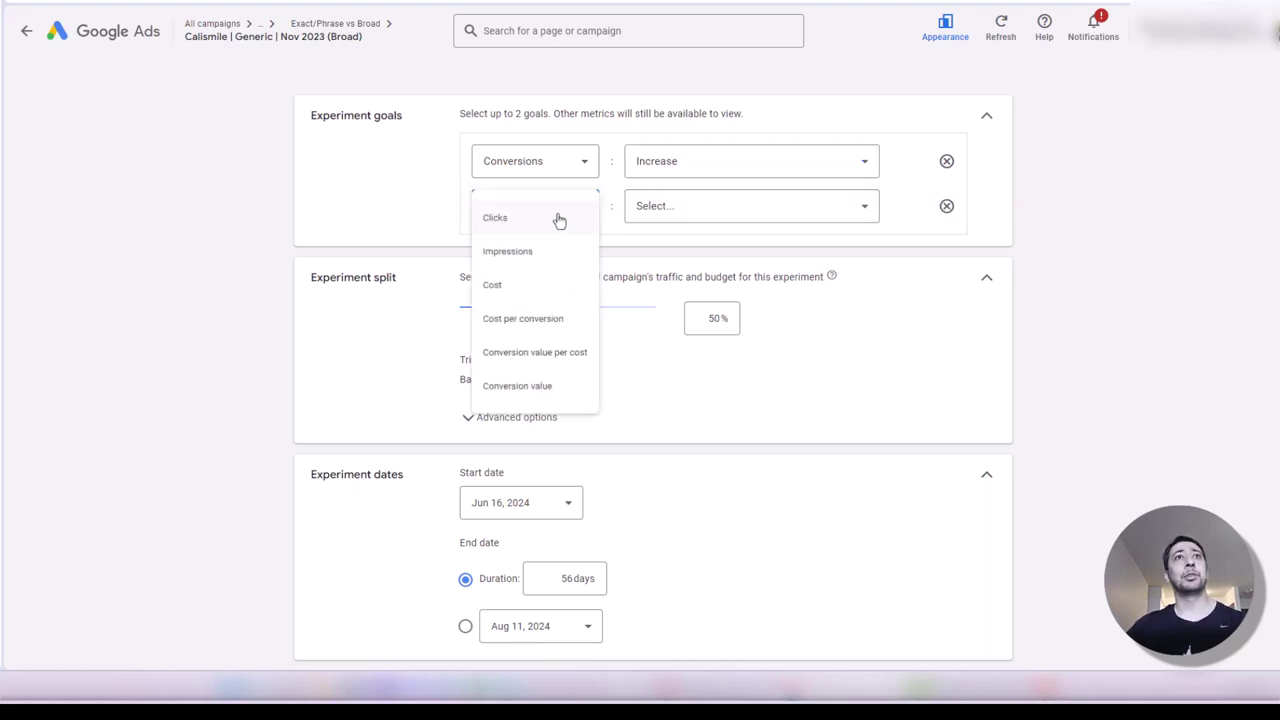
left_click(562, 320)
left_click(691, 206)
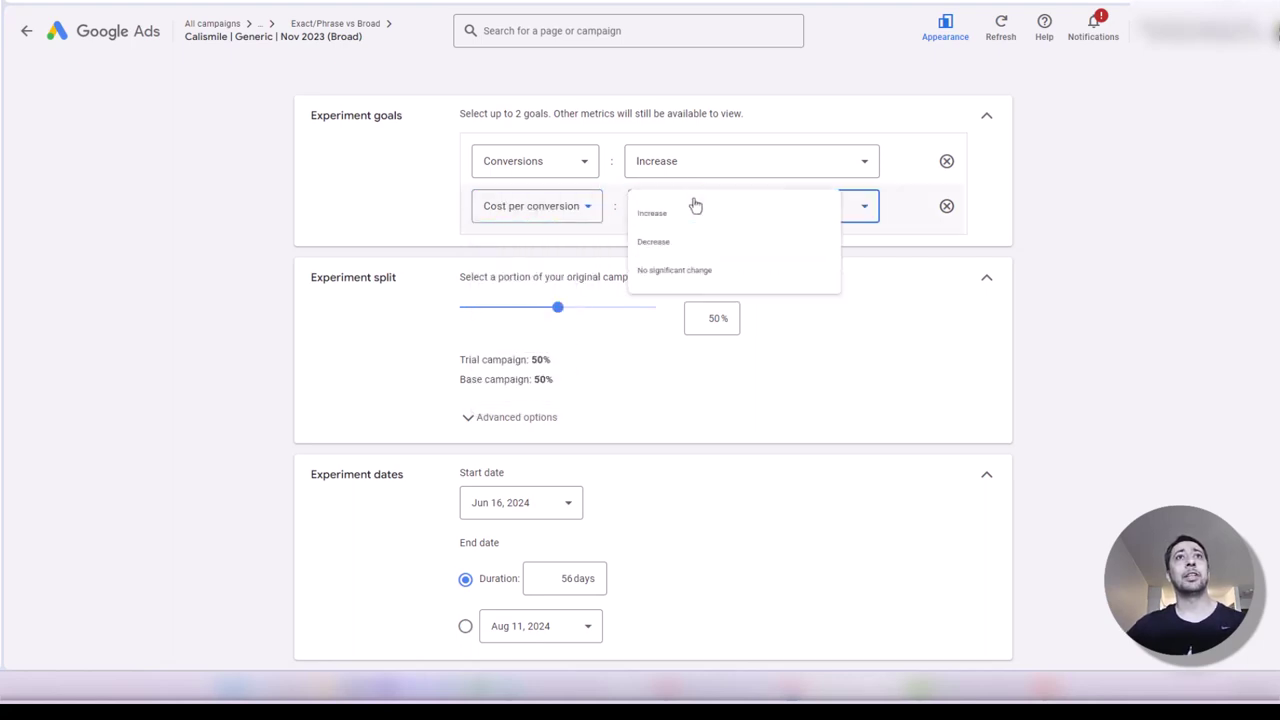
left_click(708, 258)
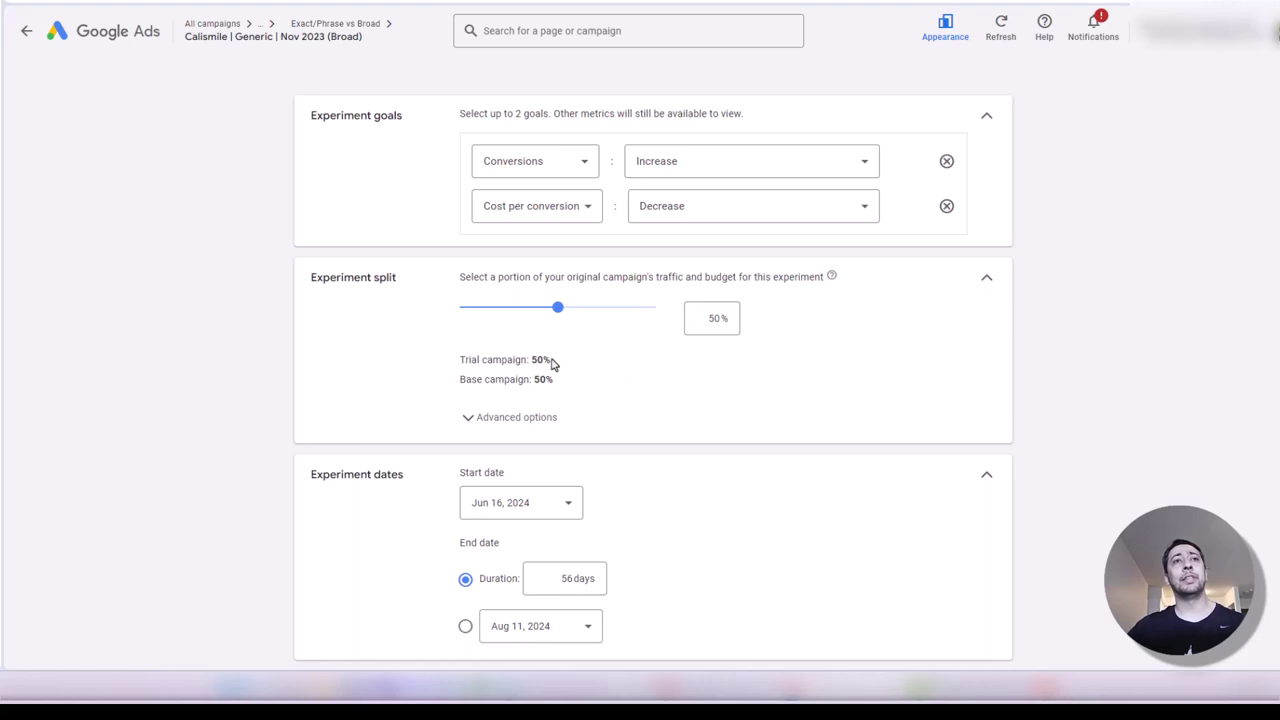
- Examine the traffic split between trial and base campaigns and its advanced search-based and cookie-based options
mouse_move(553, 380)
left_mouse_down()
mouse_move(512, 379)
mouse_move(553, 380)
left_mouse_up()
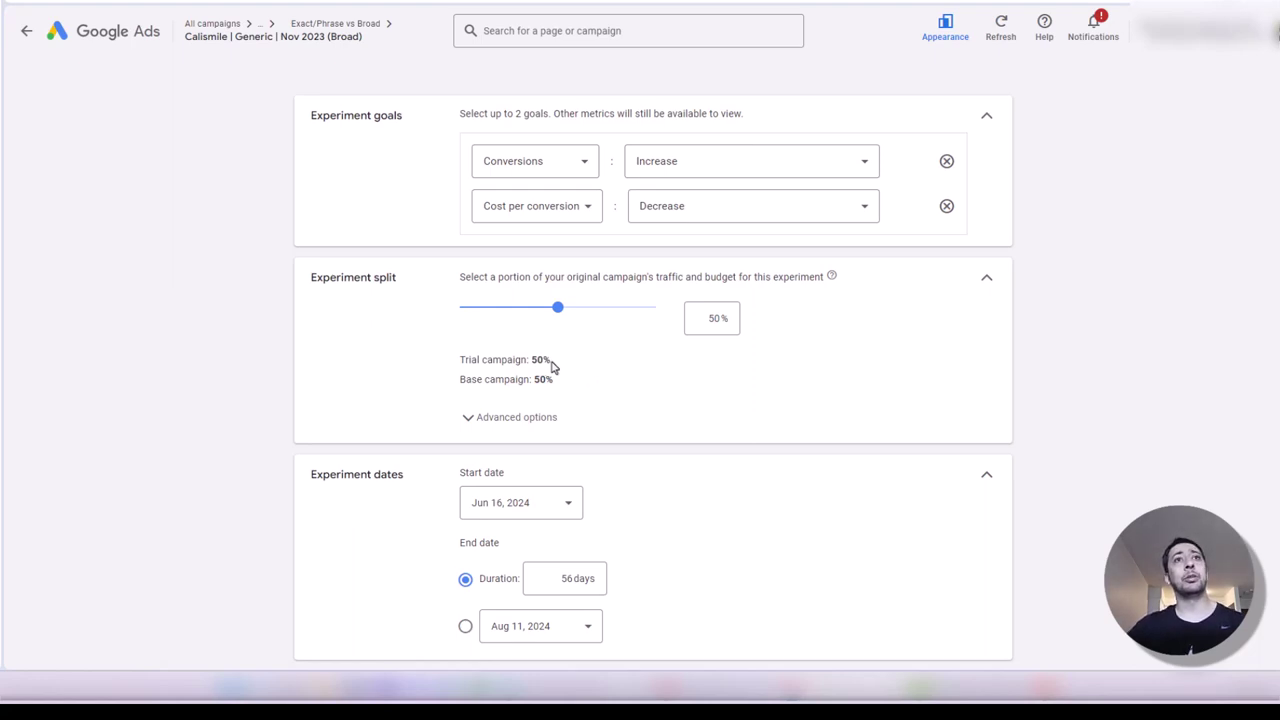
mouse_move(551, 363)
left_mouse_down()
mouse_move(538, 362)
mouse_move(563, 363)
left_mouse_up()
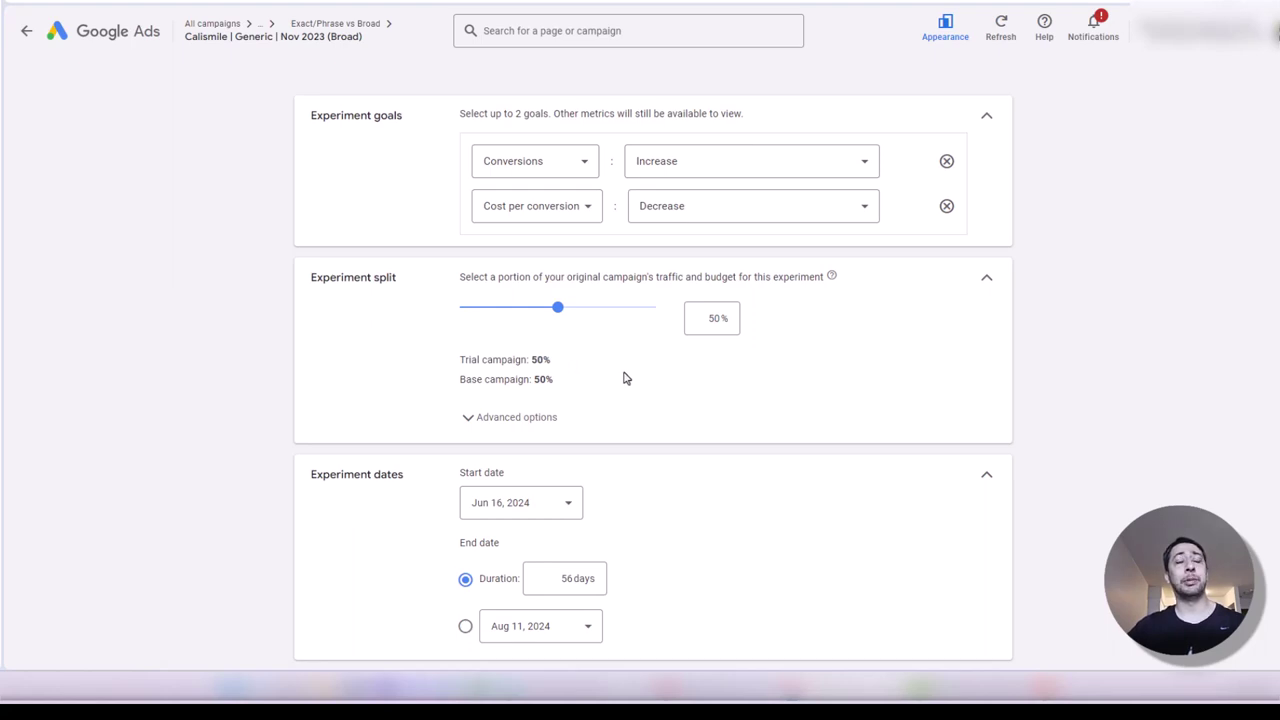
left_click(468, 417)
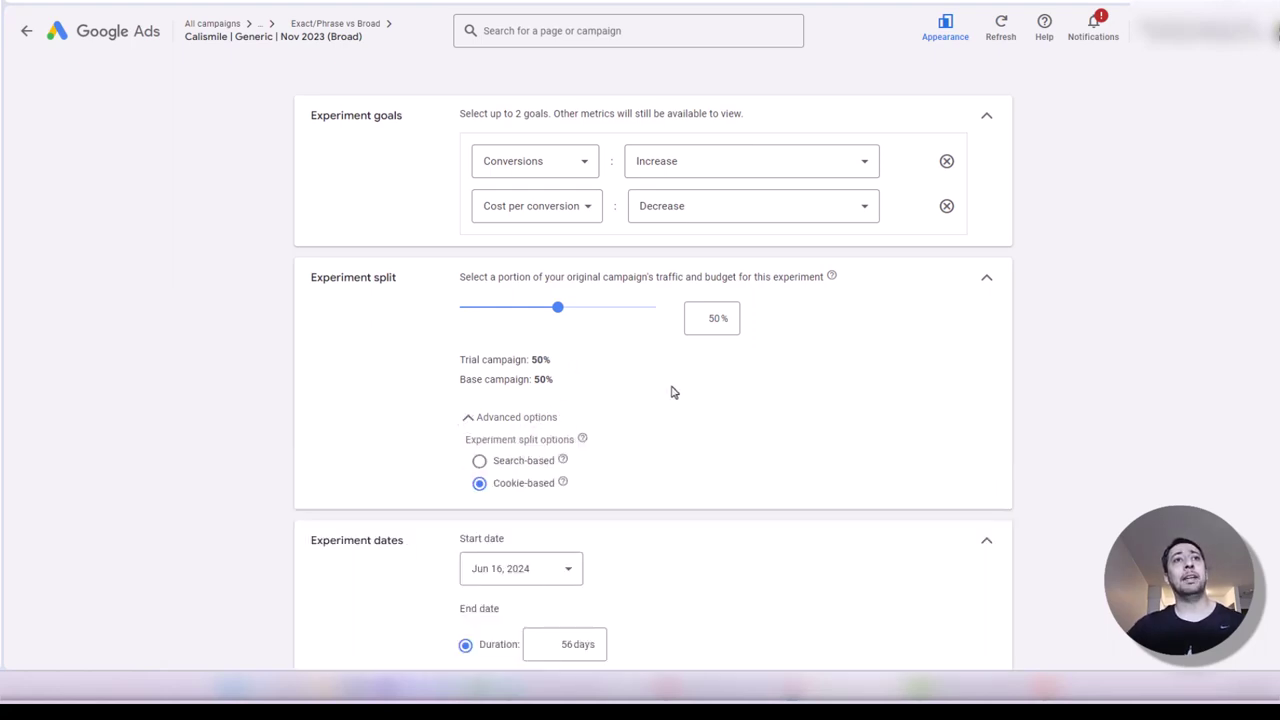
scroll(681, 385, "down", 1)
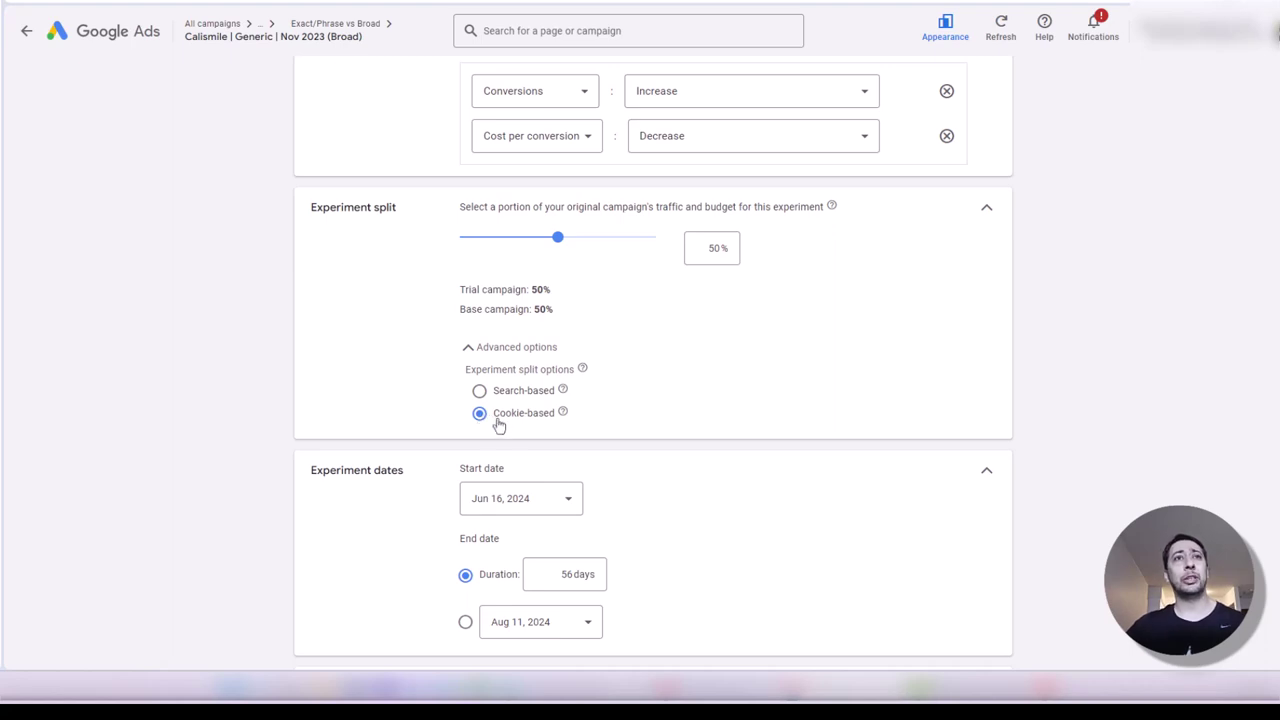
mouse_move(560, 420)
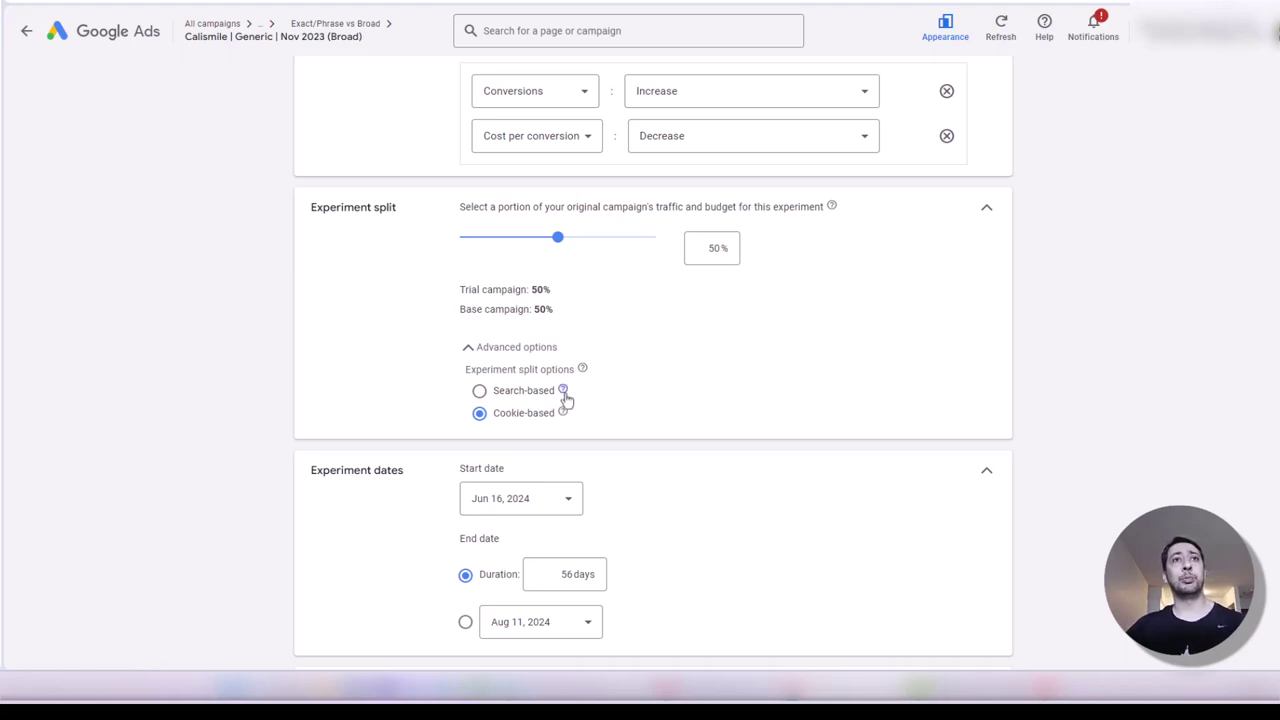
mouse_move(563, 393)
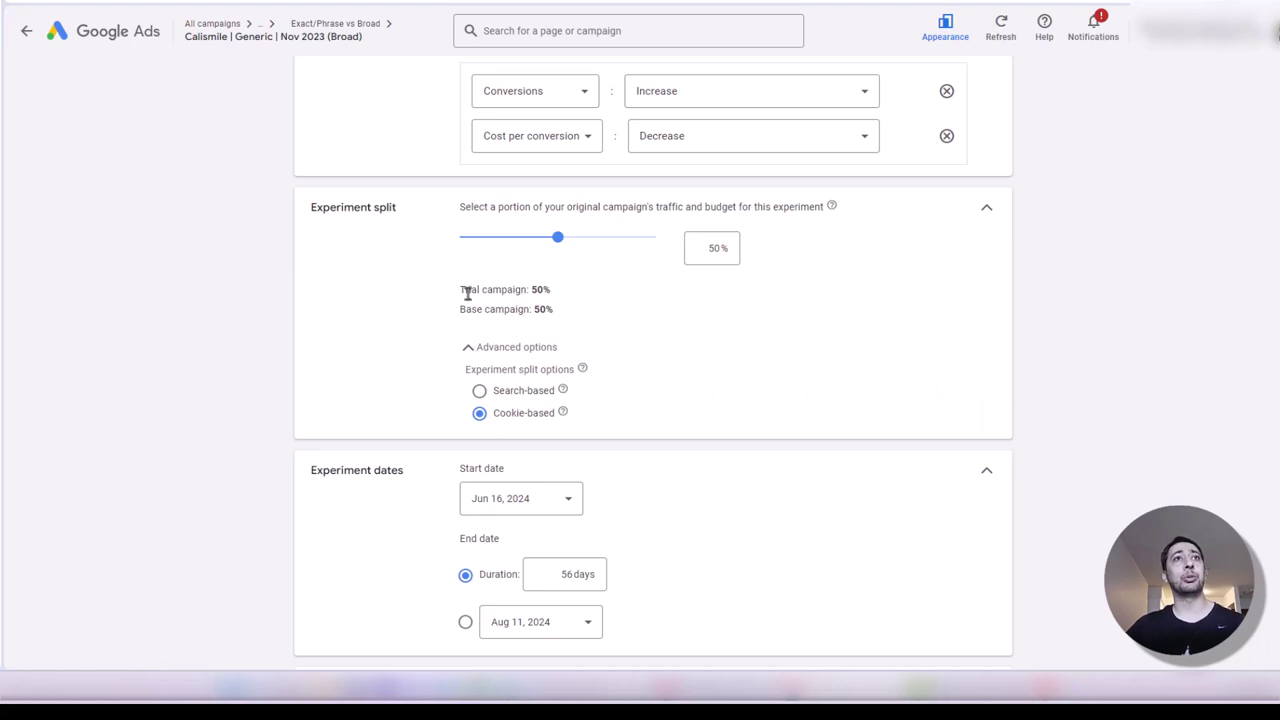
scroll(360, 333, "down", 1)
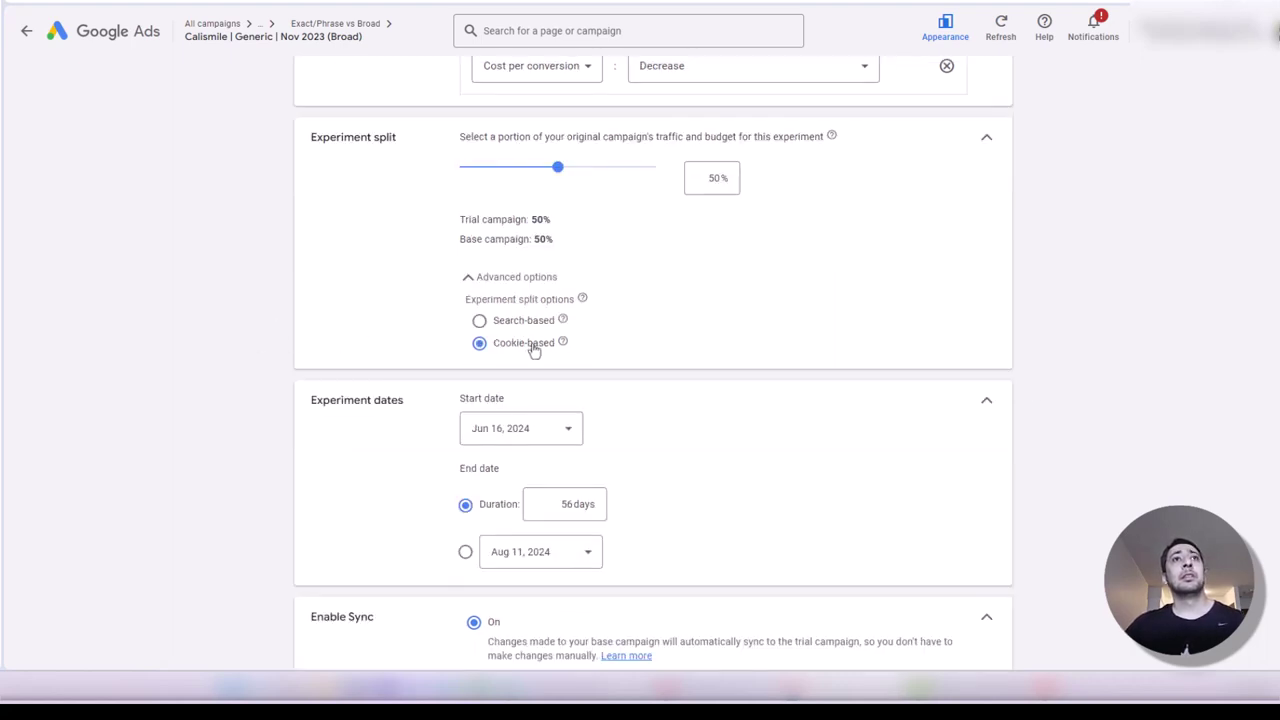
- Set the experiment's start date to Jun 16, 2024 and its duration to 60 days
scroll(534, 350, "down", 2)
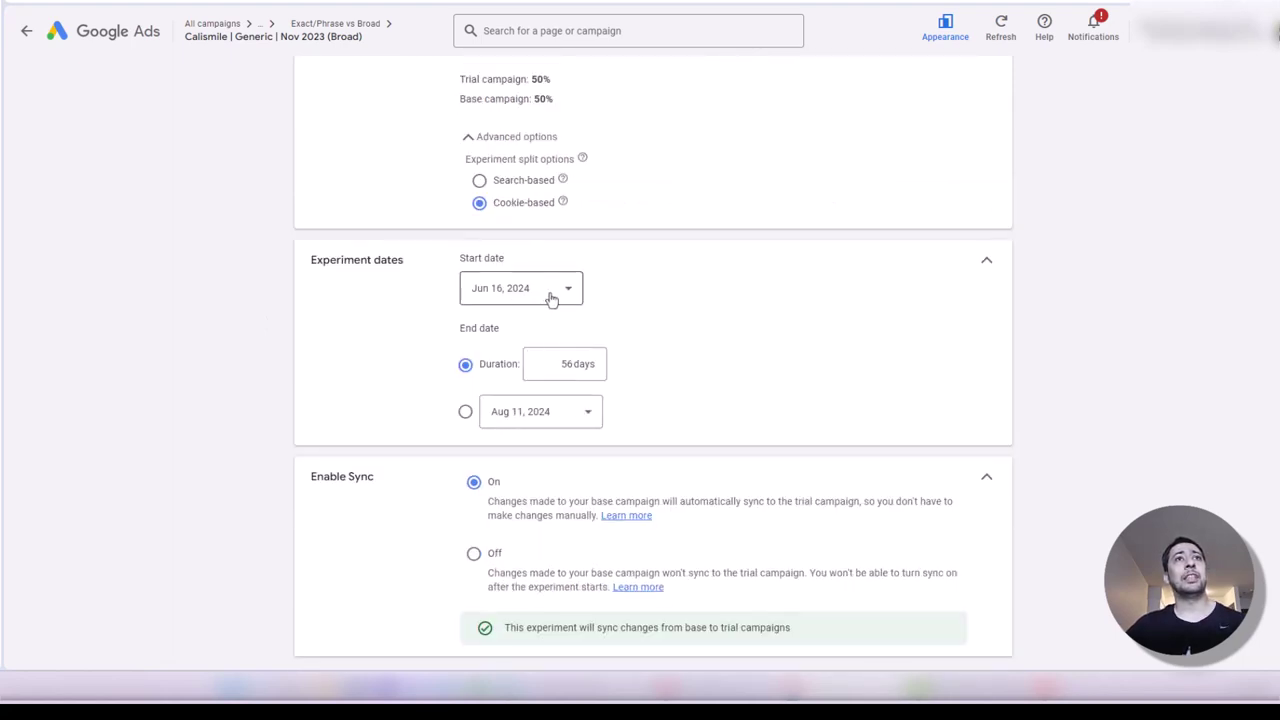
left_click(551, 298)
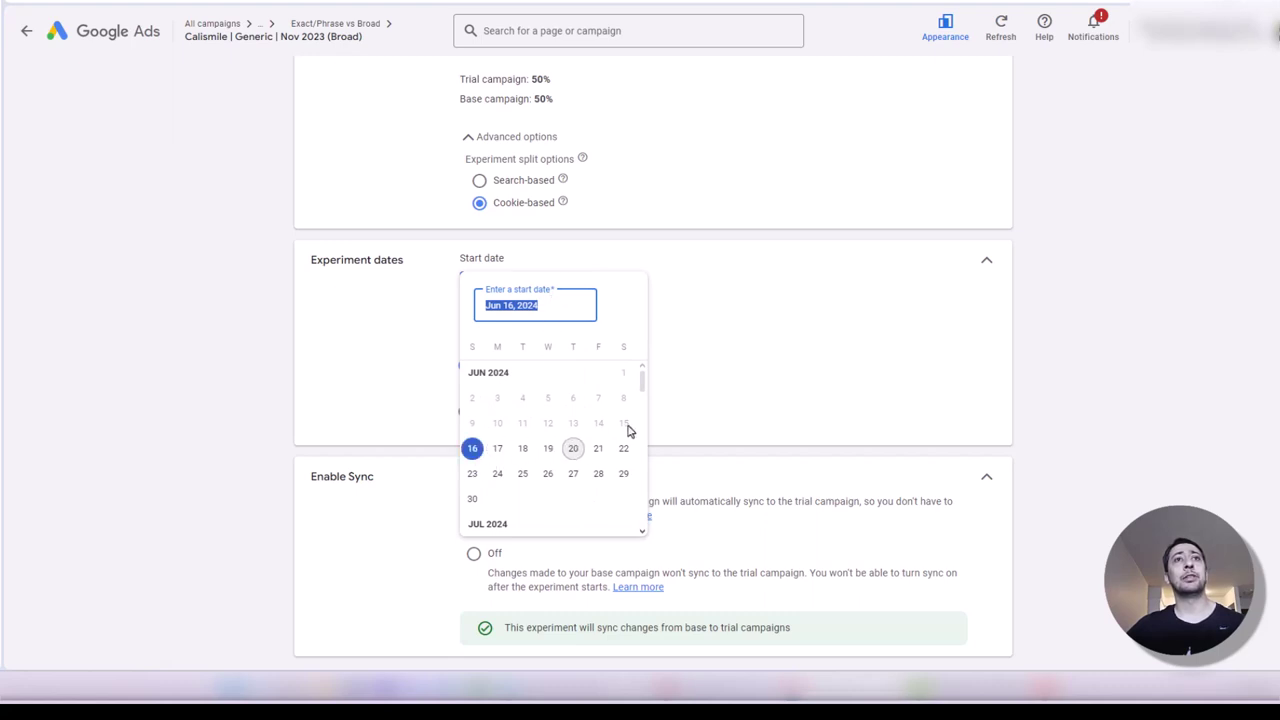
left_click(473, 450)
double_click(566, 365)
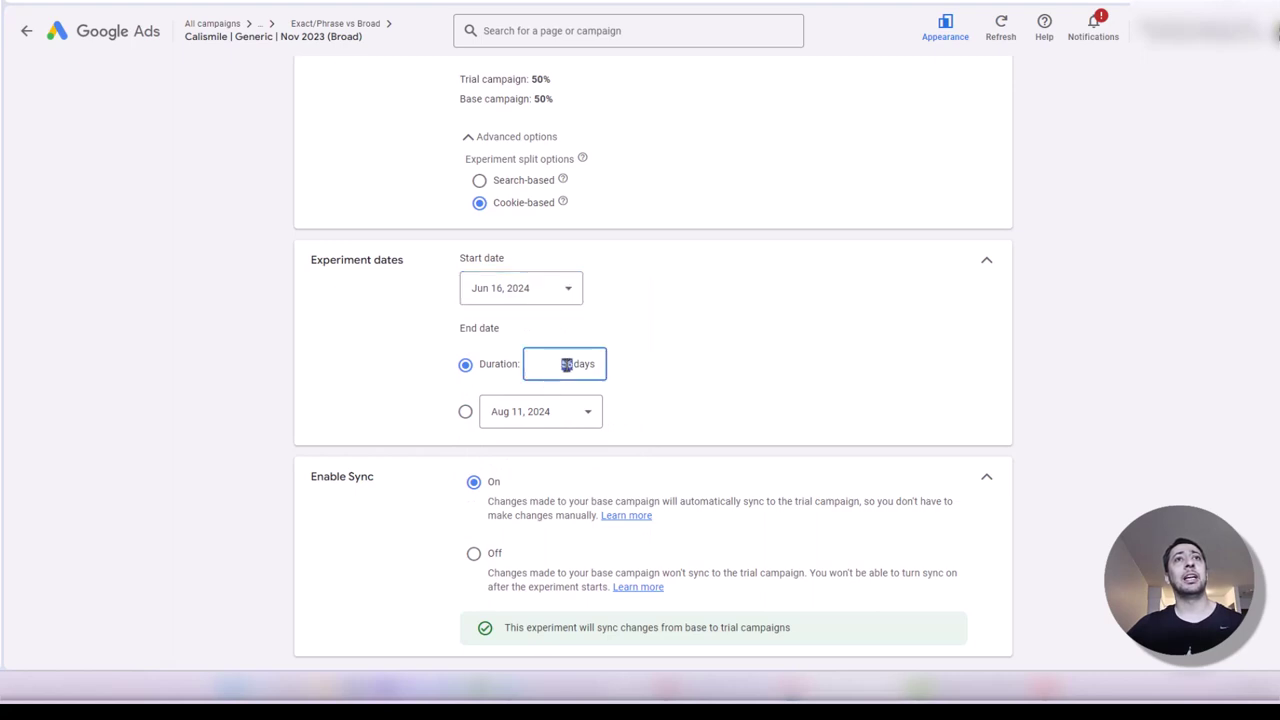
type("60")
left_click(812, 342)
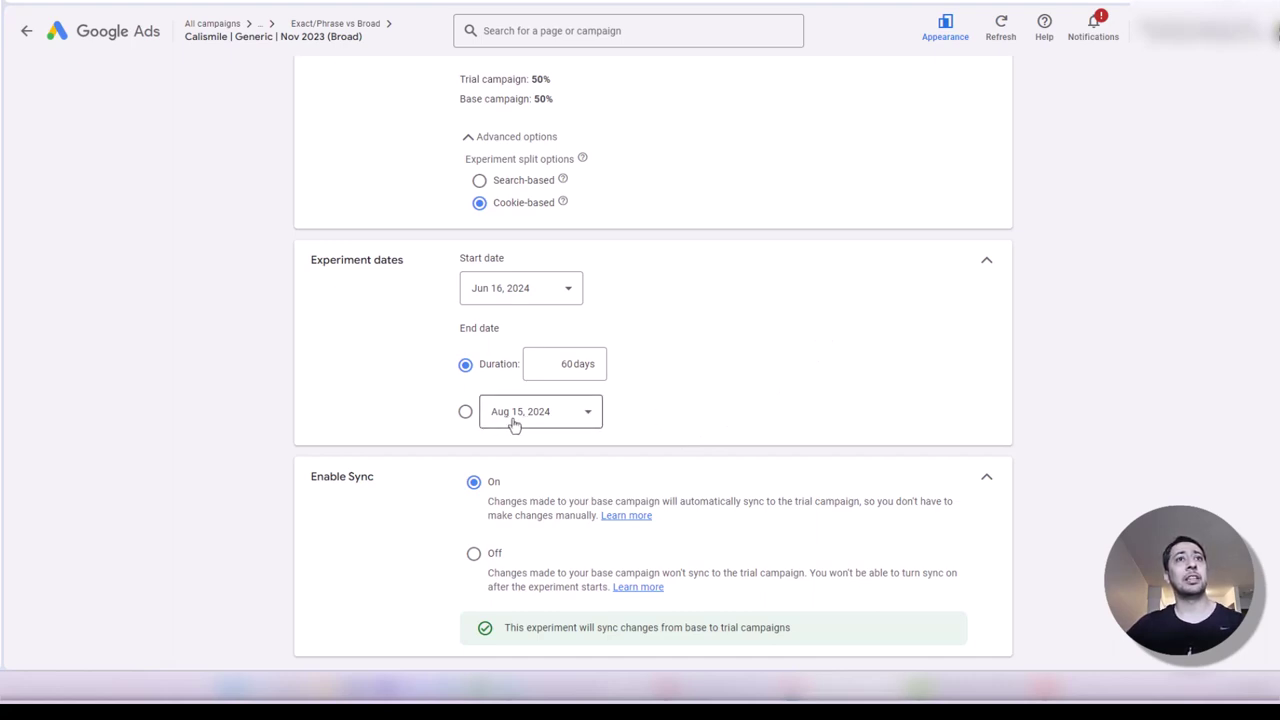
- Review the experiment split, dates and sync sections of the schedule settings
scroll(805, 342, "down", 1)
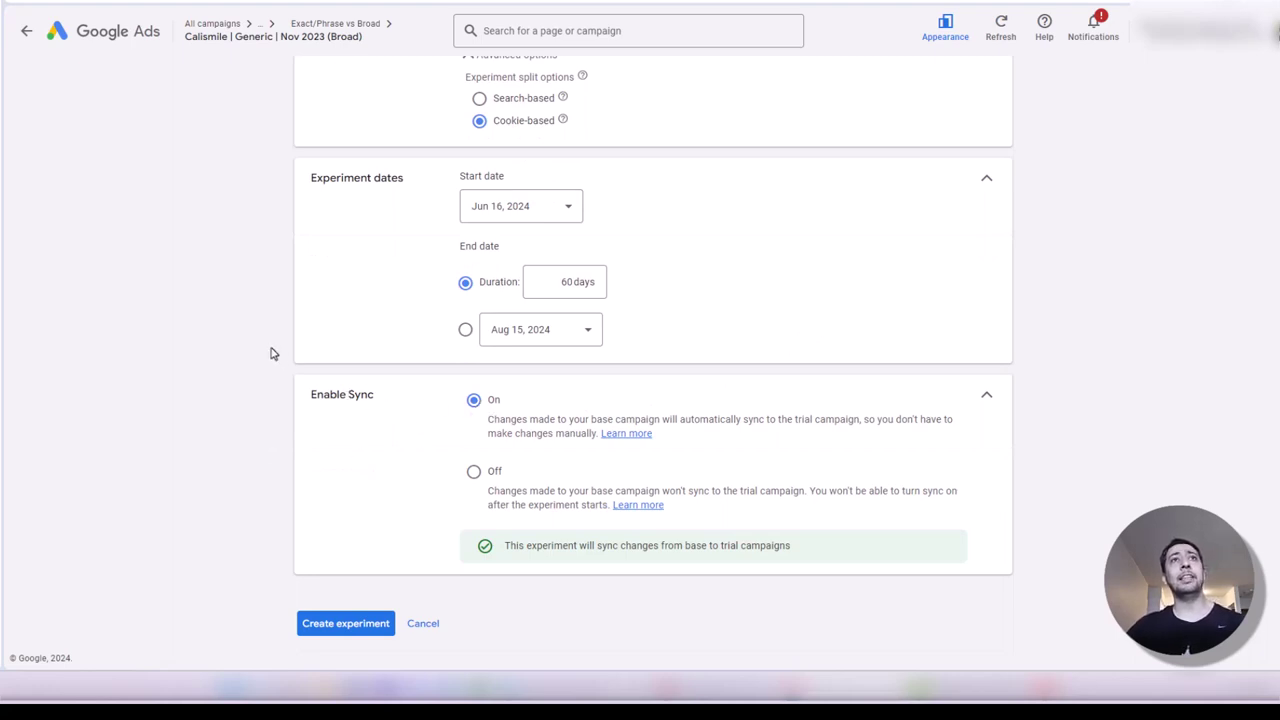
scroll(406, 246, "up", 2)
left_click_drag(460, 171, 566, 169)
left_click(277, 217)
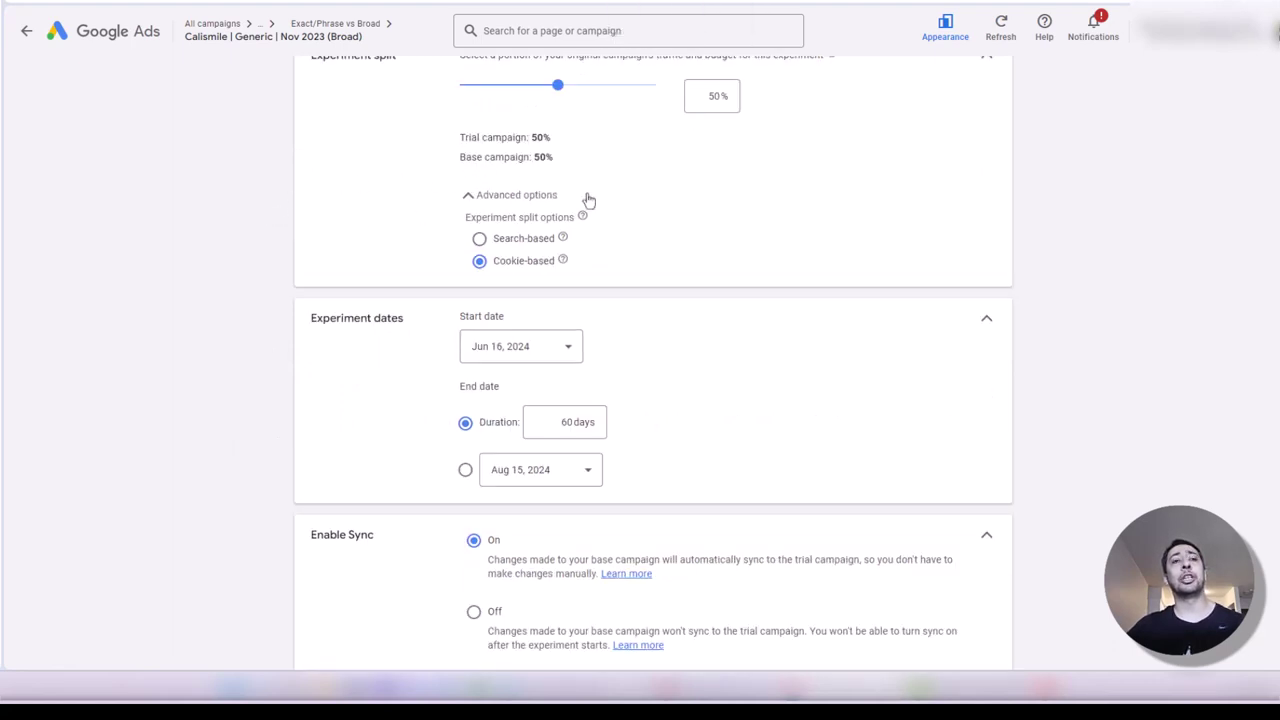
scroll(858, 344, "down", 1)
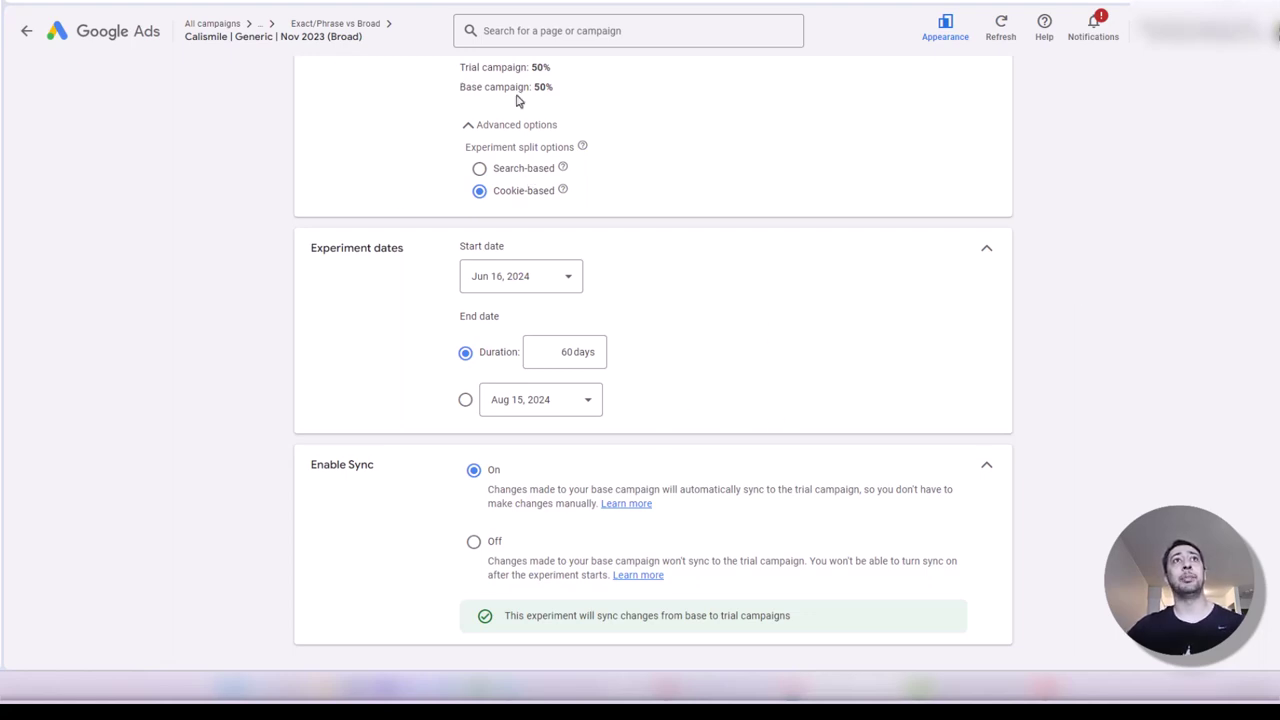
scroll(457, 62, "up", 2)
left_click_drag(458, 196, 517, 108)
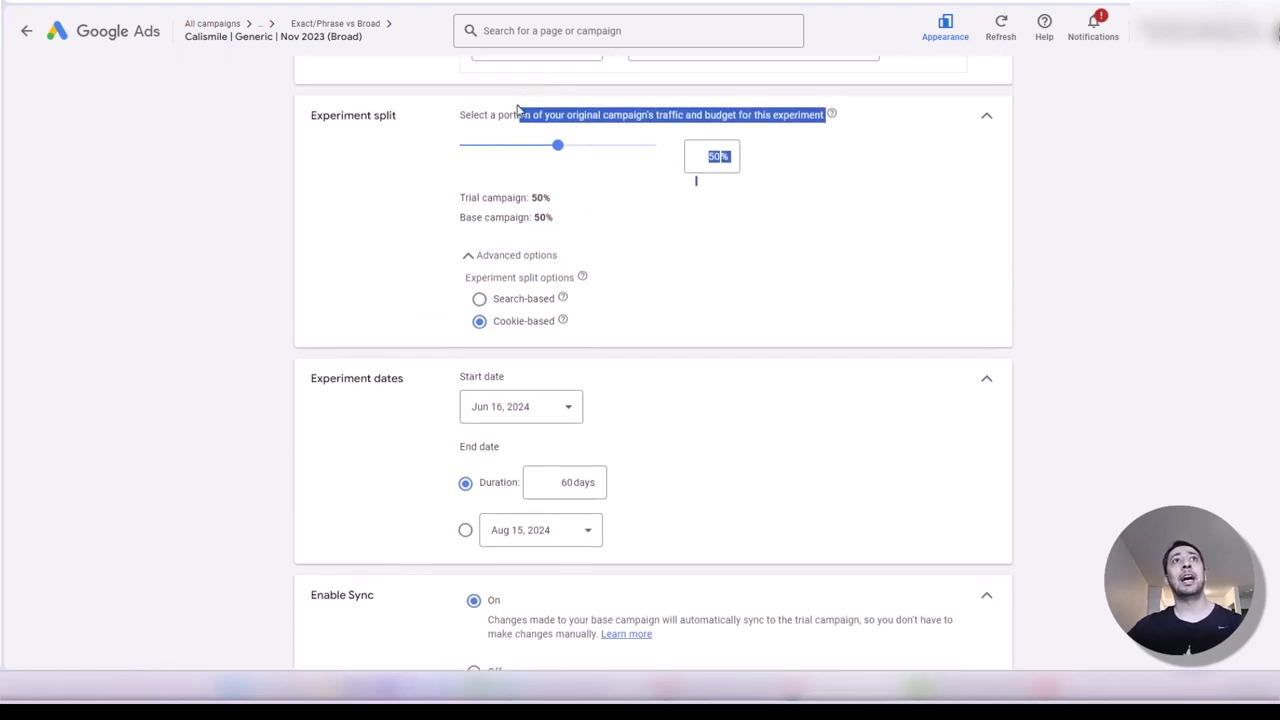
left_click(303, 219)
- Try turning Enable Sync off for the experiment and set it back to On
scroll(1053, 421, "down", 3)
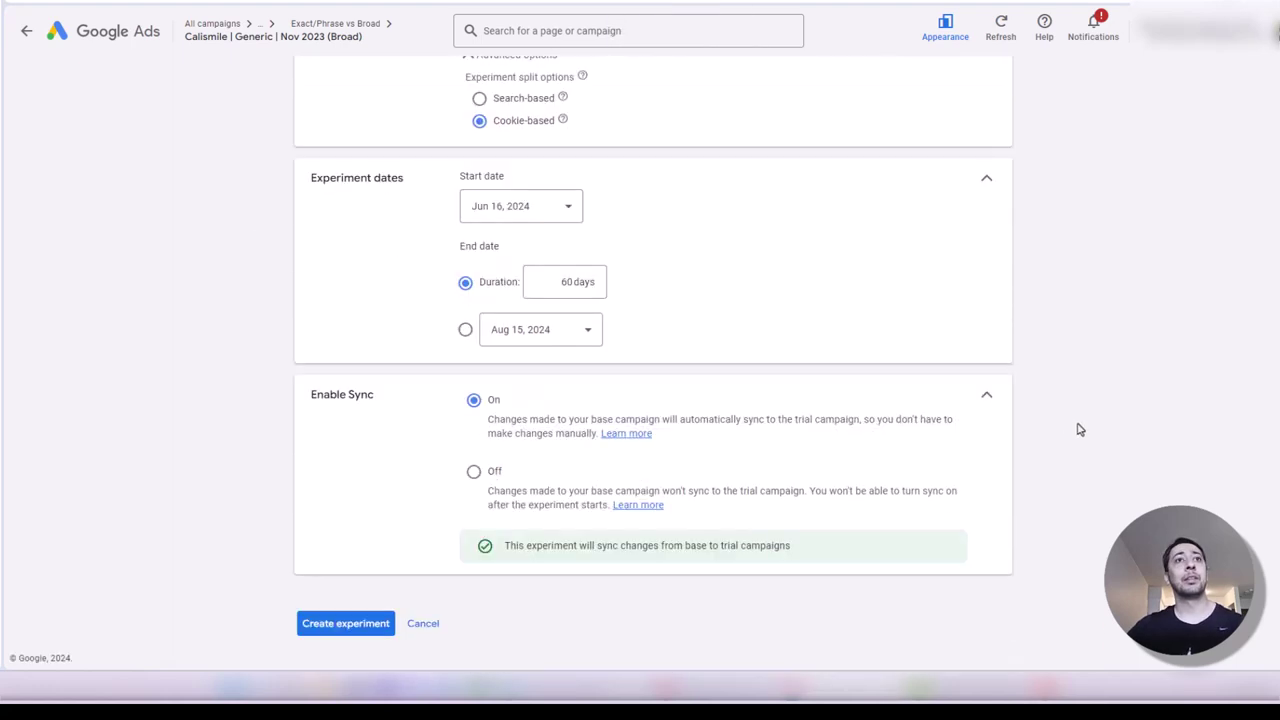
left_click(473, 472)
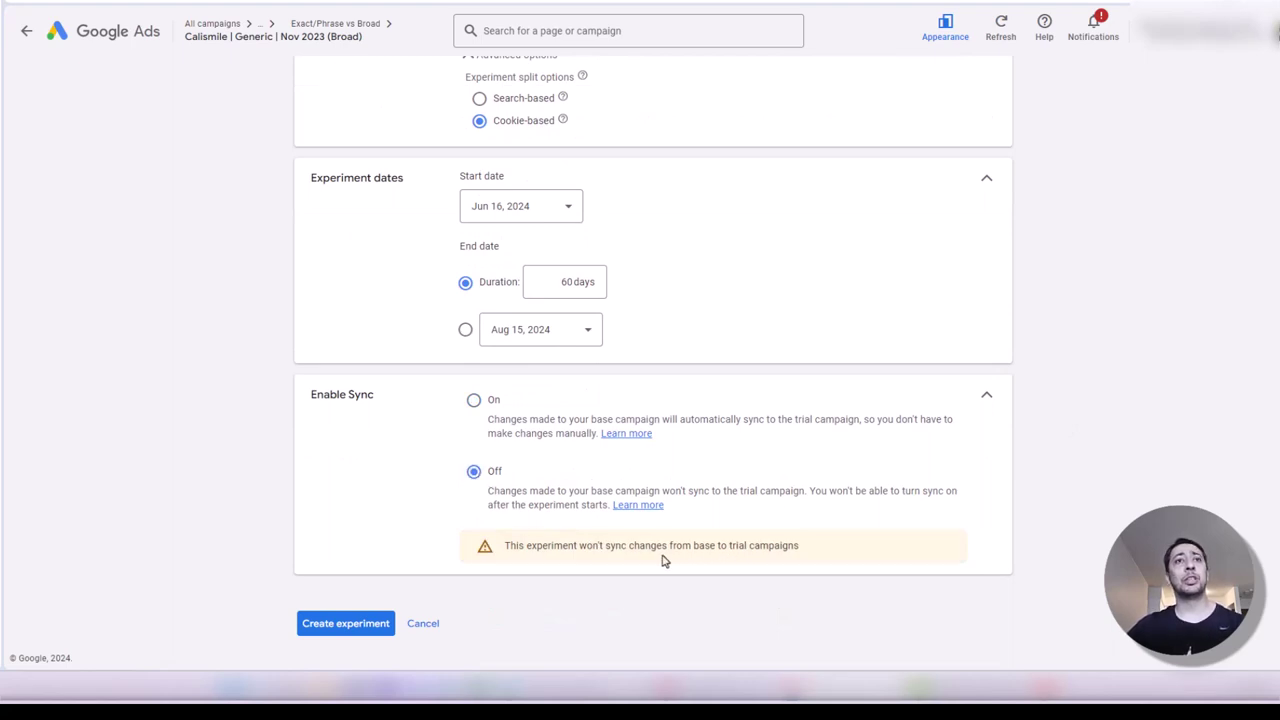
left_click(473, 401)
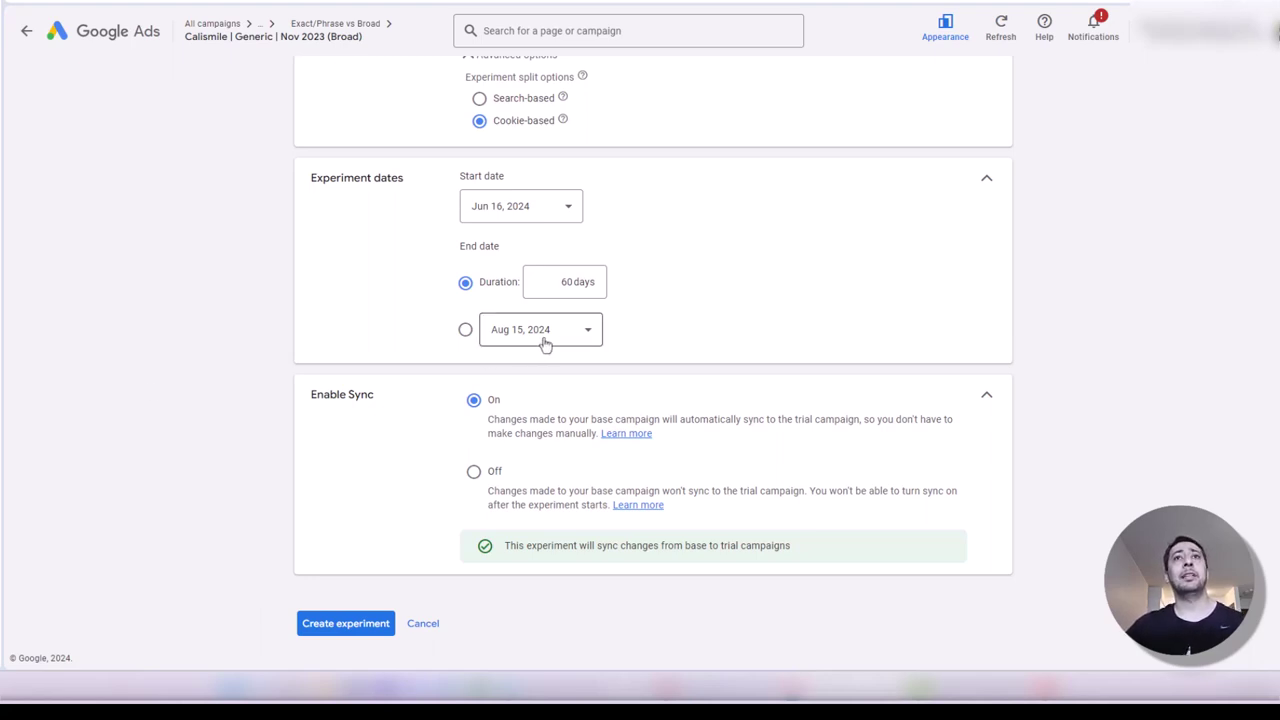
scroll(760, 350, "up", 3)
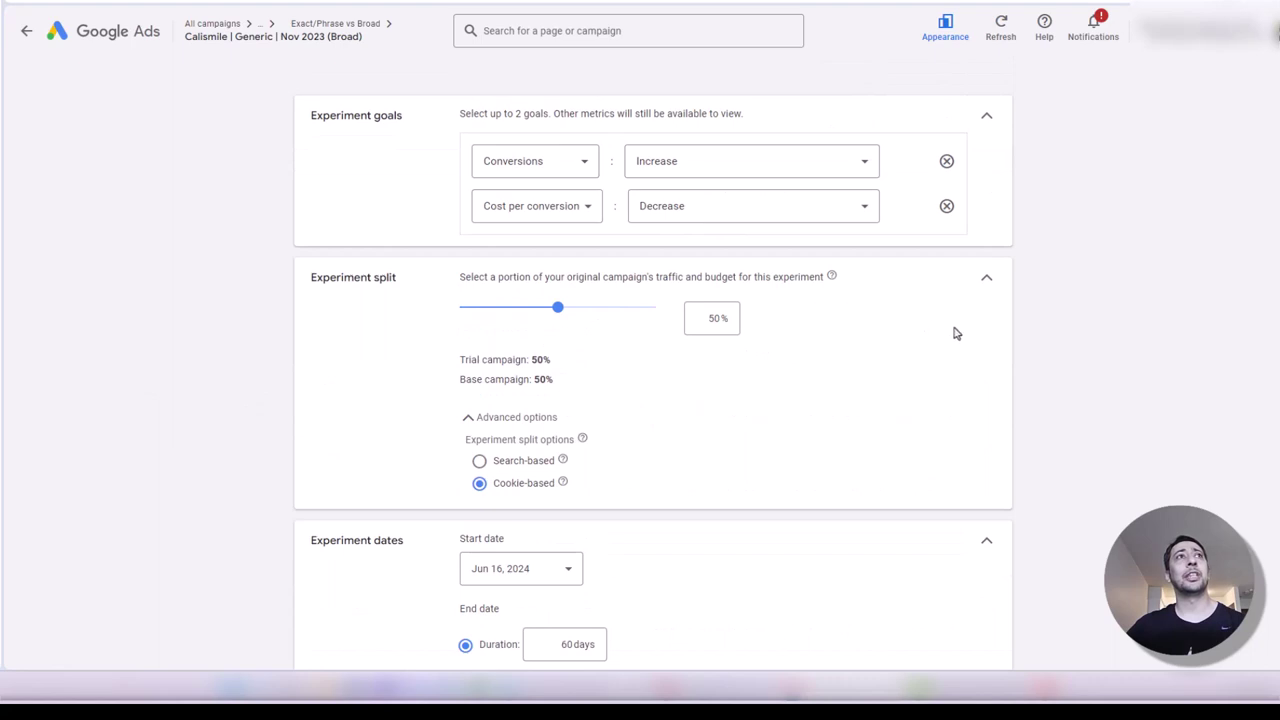
scroll(975, 340, "down", 3)
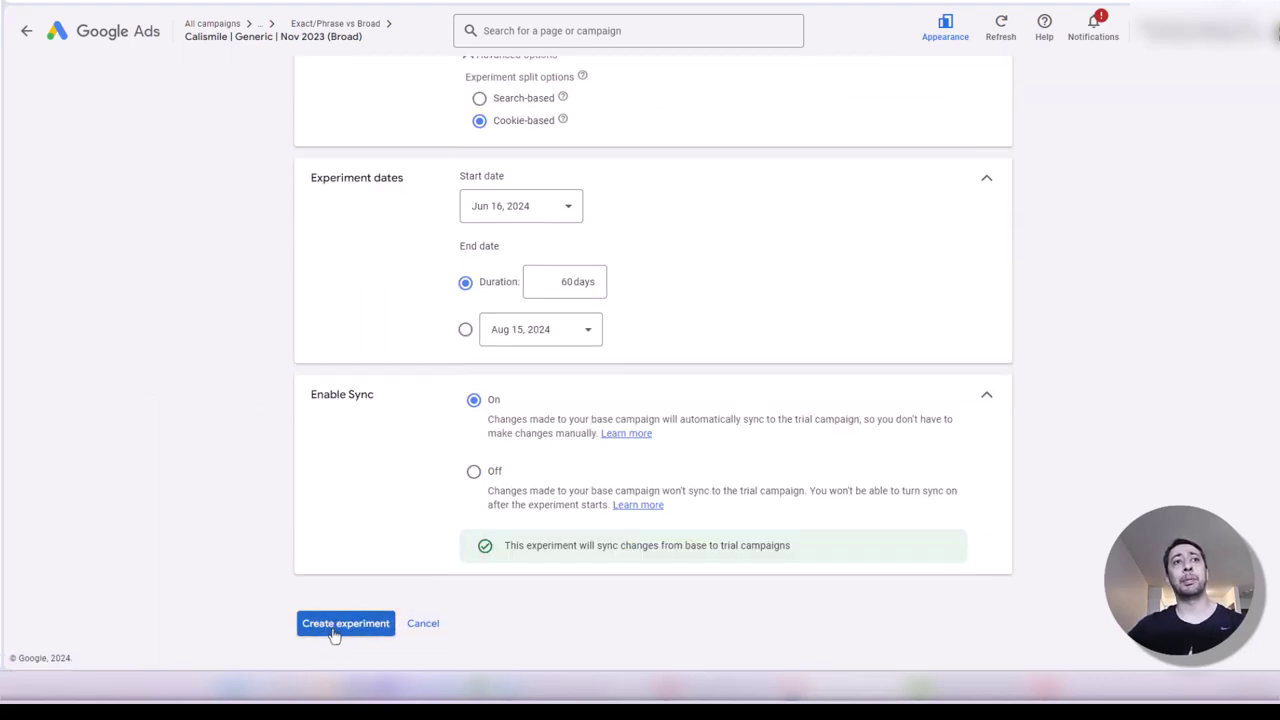
scroll(265, 543, "up", 3)
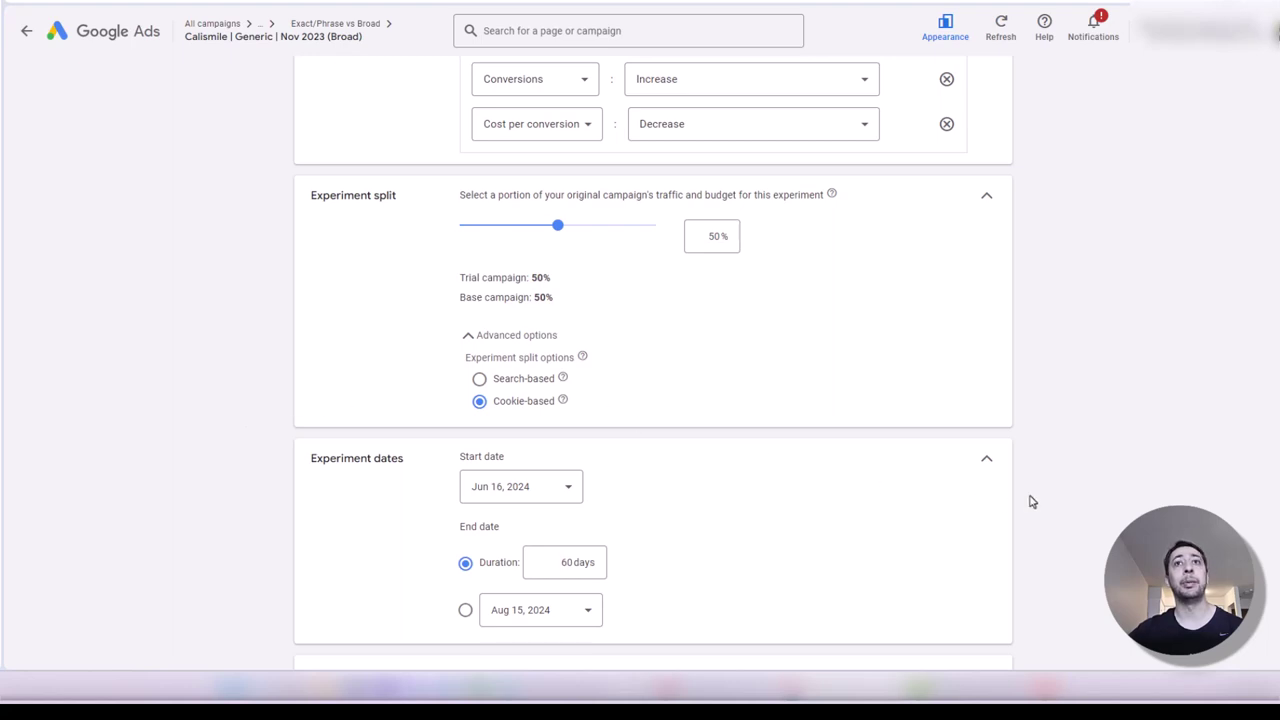
- Review the experiment's goals, split, dates and sync settings, and check the Exact/Phrase vs Broad entry in the experiments list
scroll(1035, 502, "down", 3)
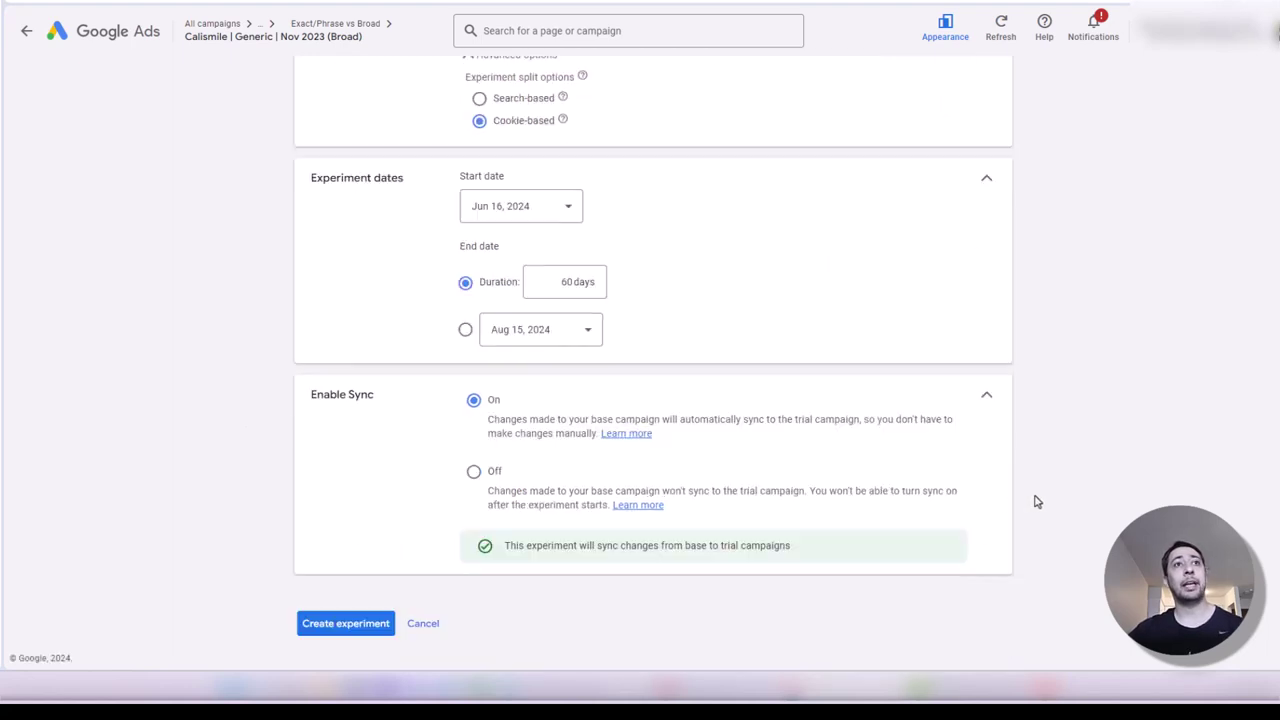
scroll(1050, 566, "up", 4)
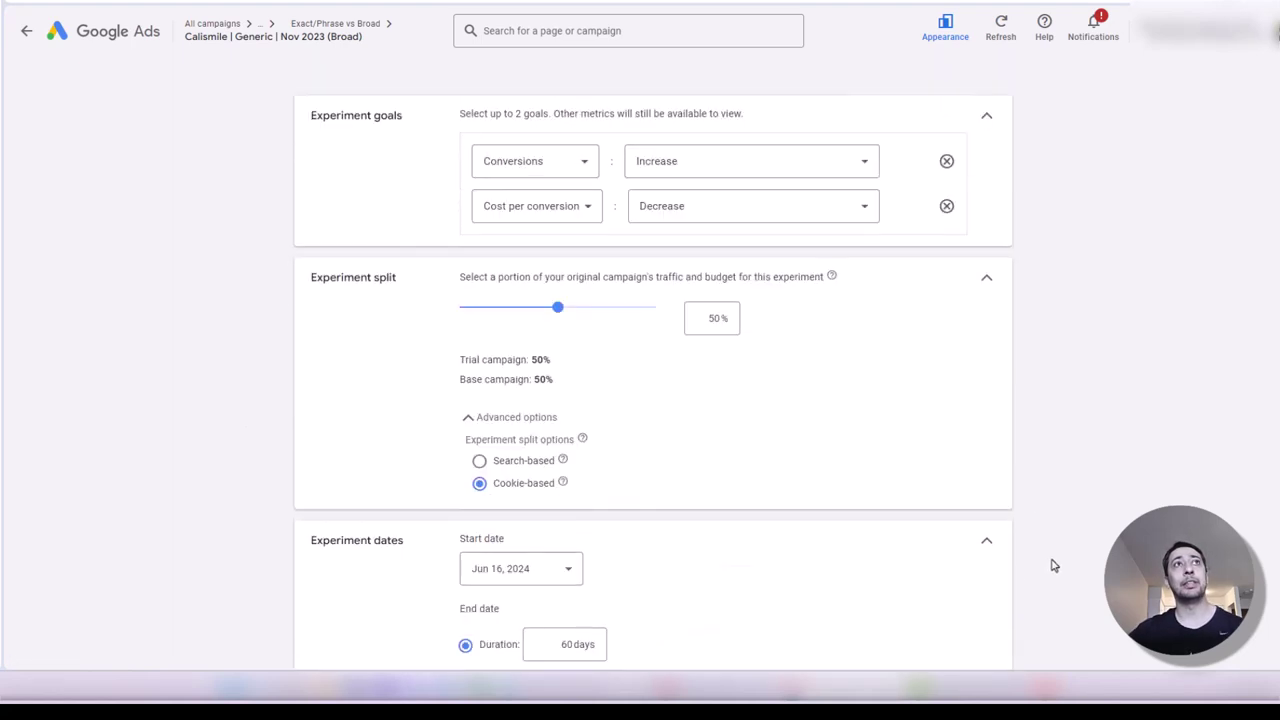
scroll(1052, 562, "down", 4)
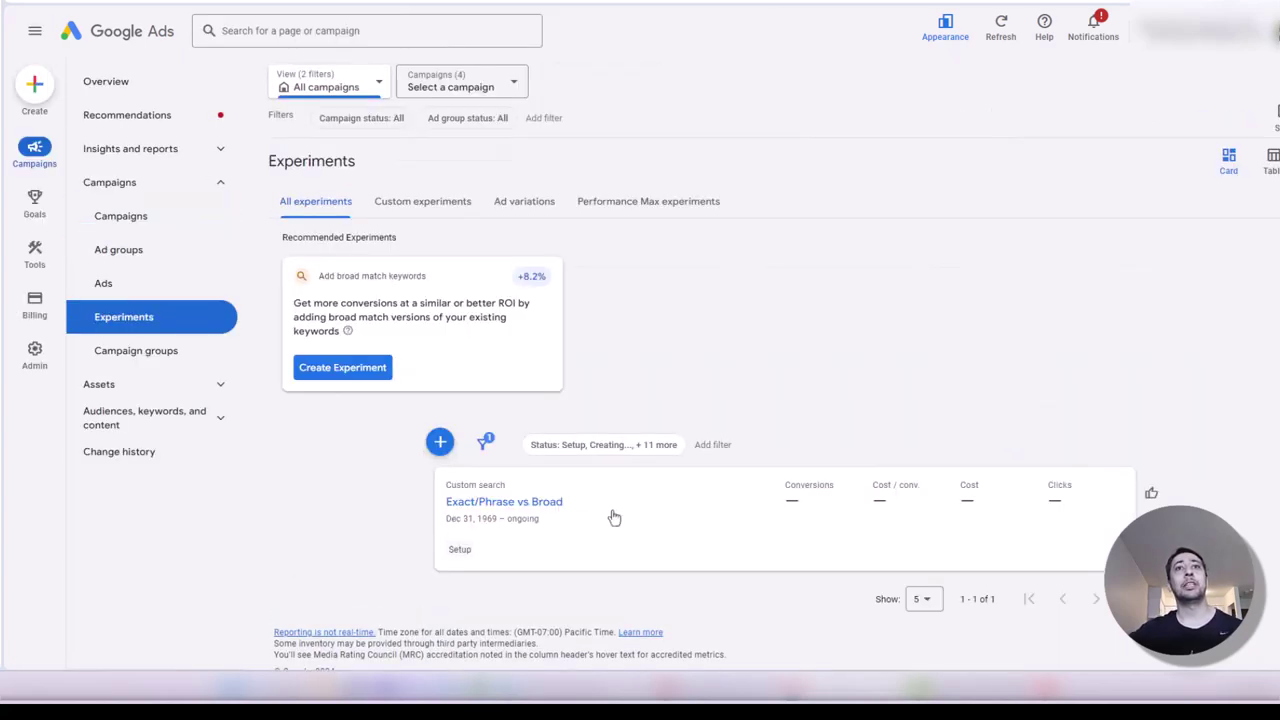
left_click_drag(606, 508, 453, 507)
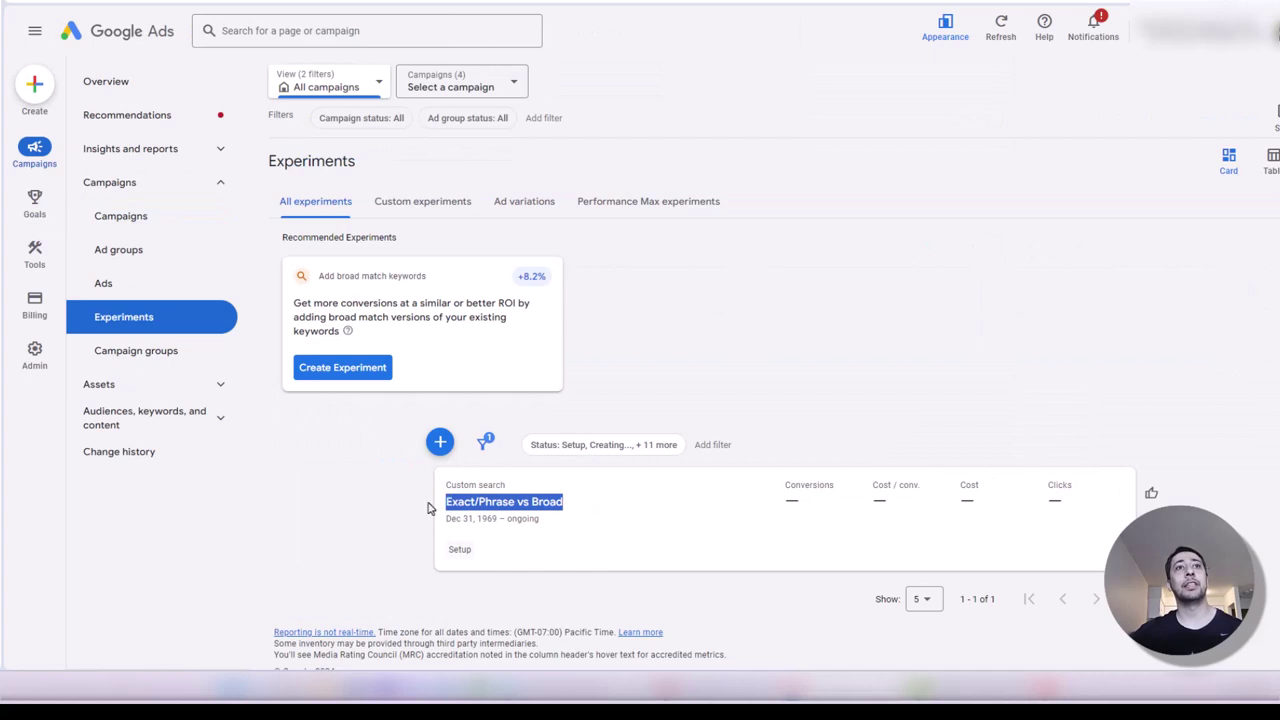
left_click(592, 534)
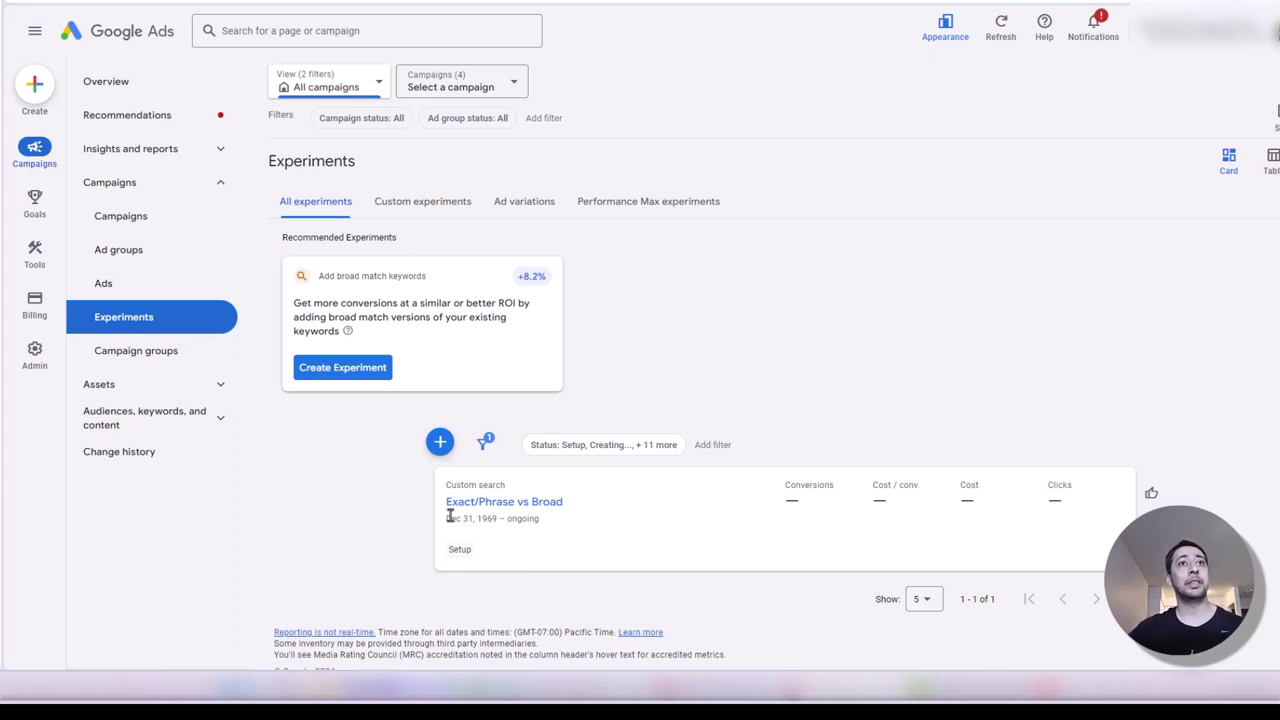
left_click_drag(444, 502, 567, 515)
left_click(406, 518)
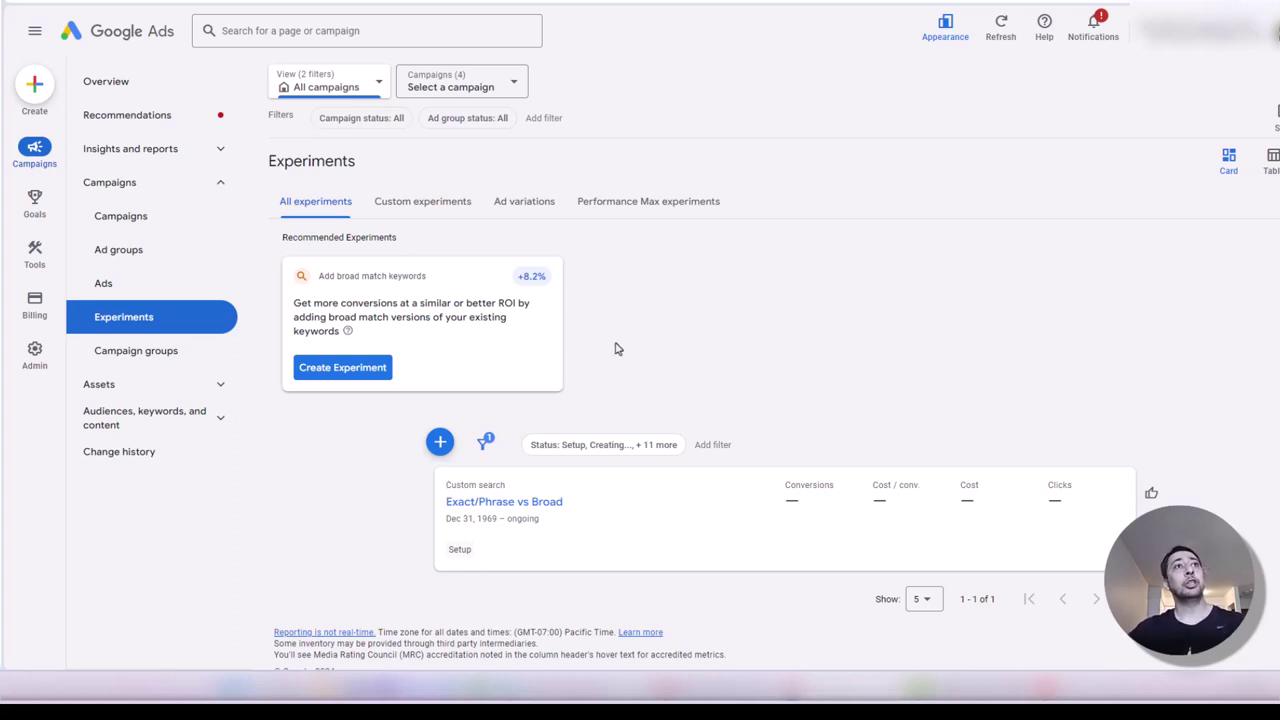
- Start a new ad variation and limit it to the Calismile | Generic | Nov 2023 campaign
left_click(526, 203)
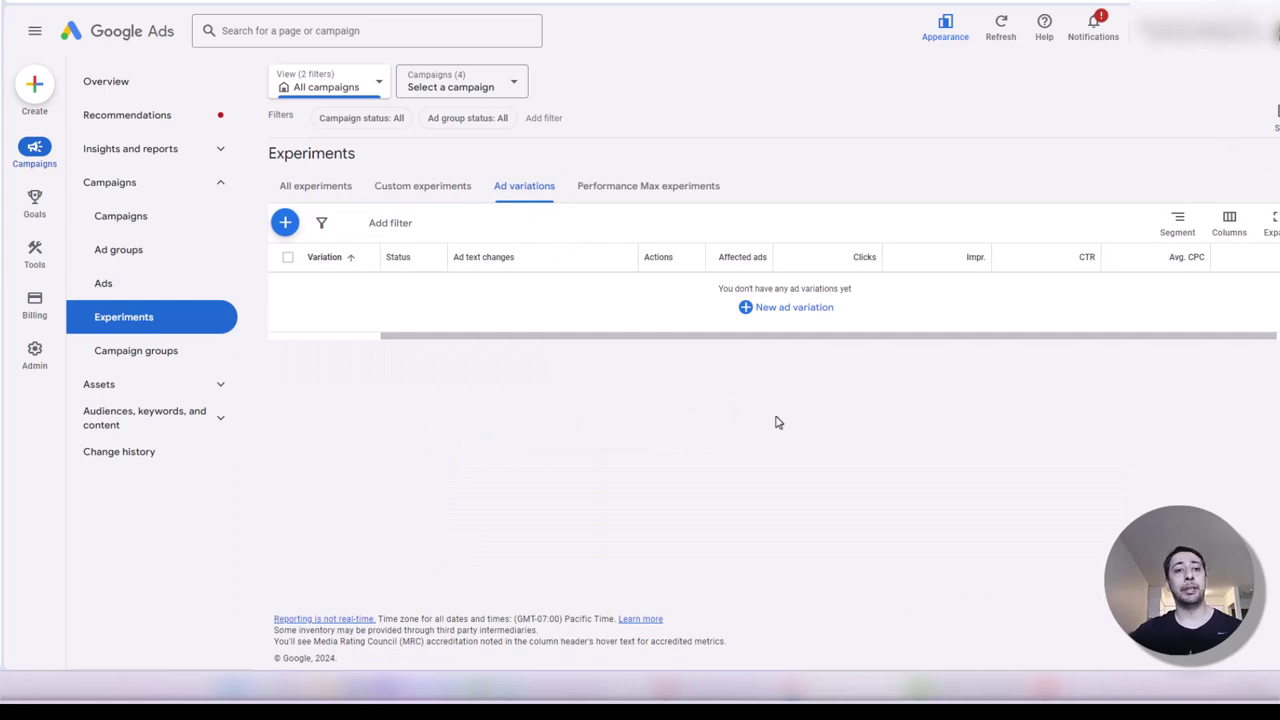
left_click(286, 224)
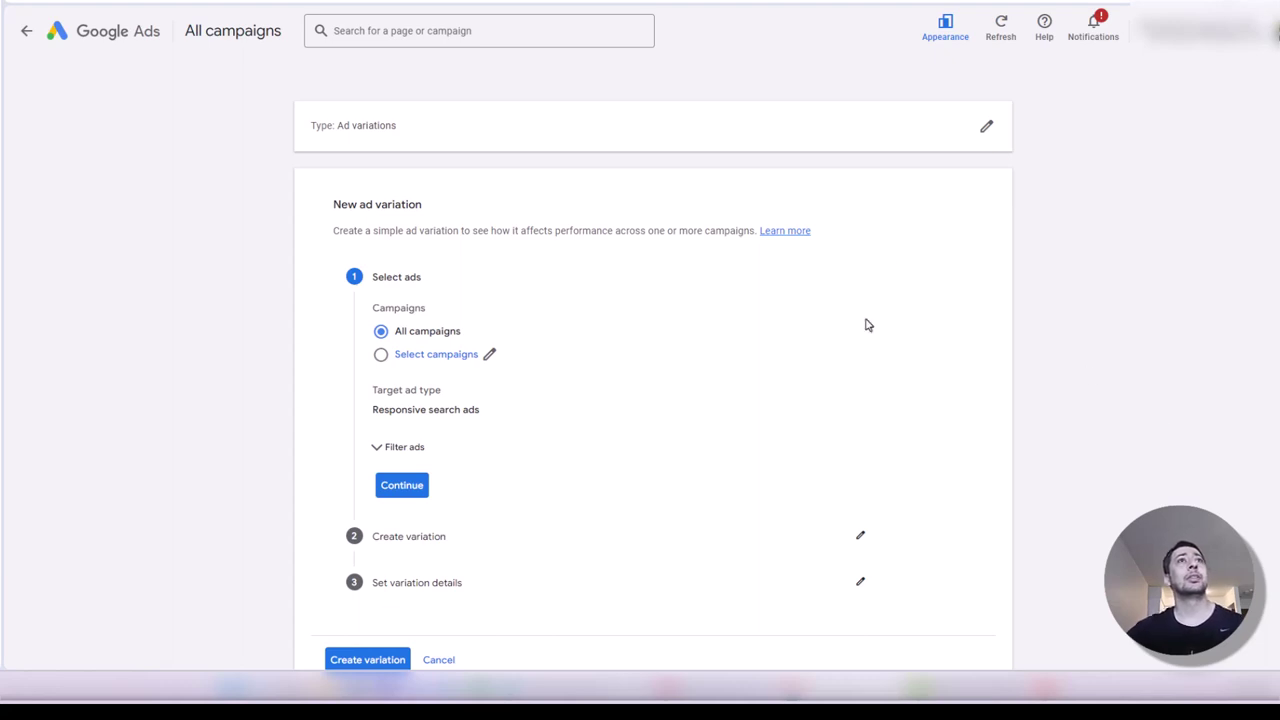
left_click(414, 362)
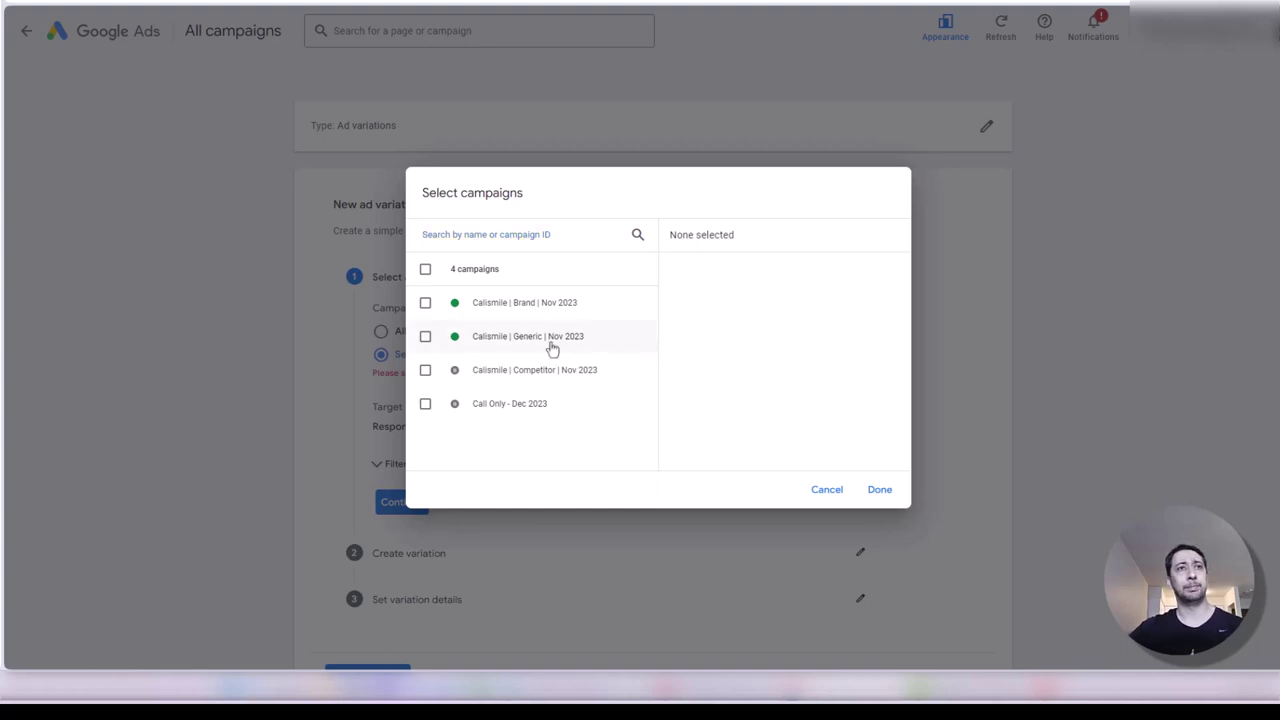
left_click(552, 346)
left_click(877, 489)
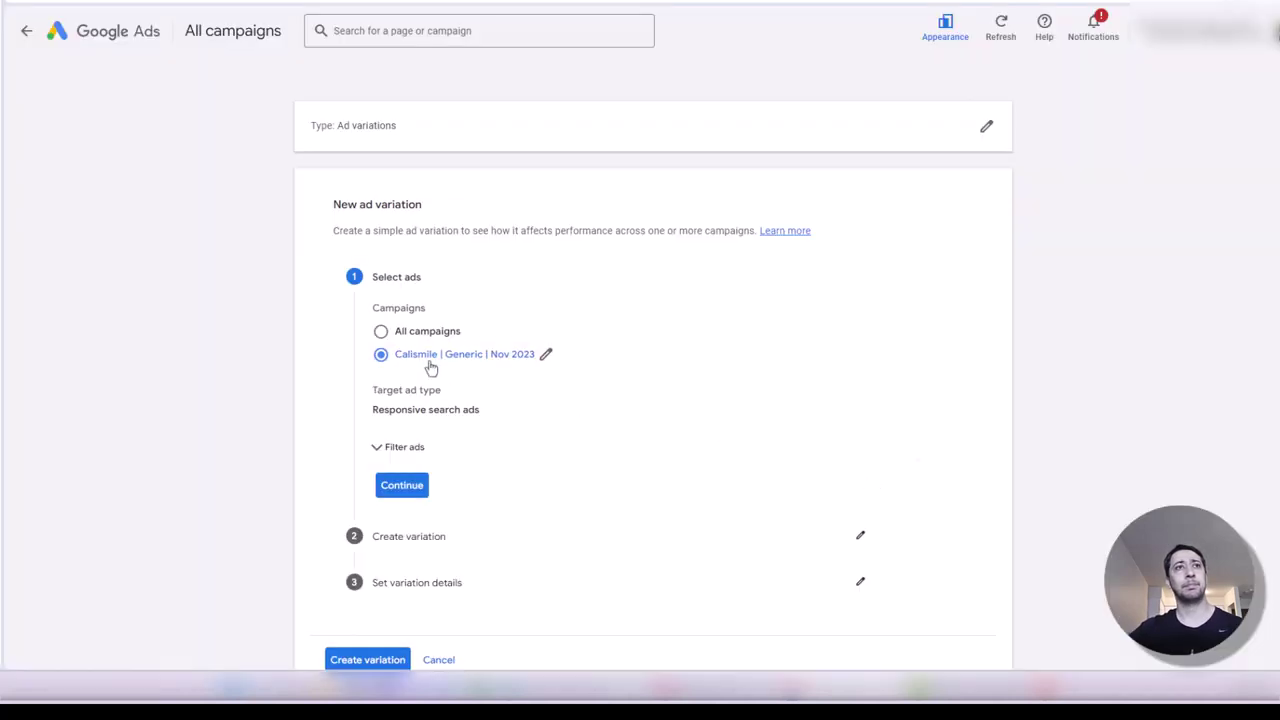
- Filter the variation's ads to those whose Final URL contains finalurl_1
left_click(392, 447)
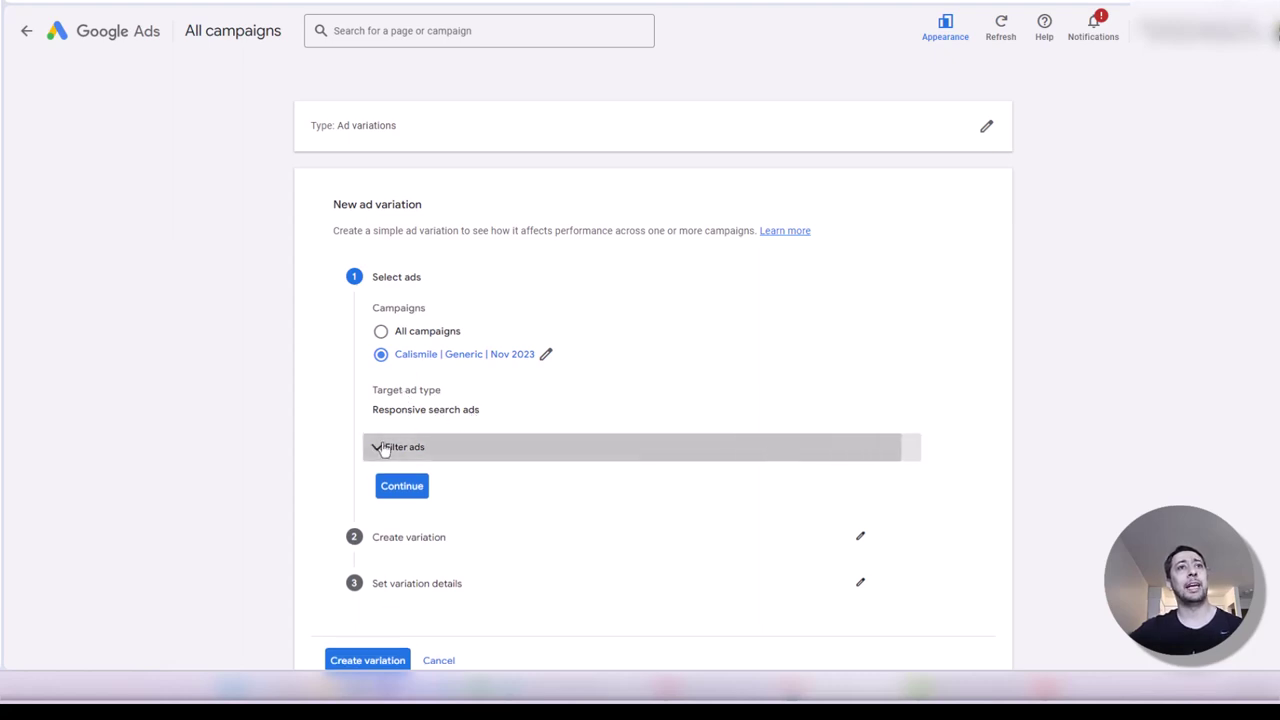
scroll(735, 400, "down", 2)
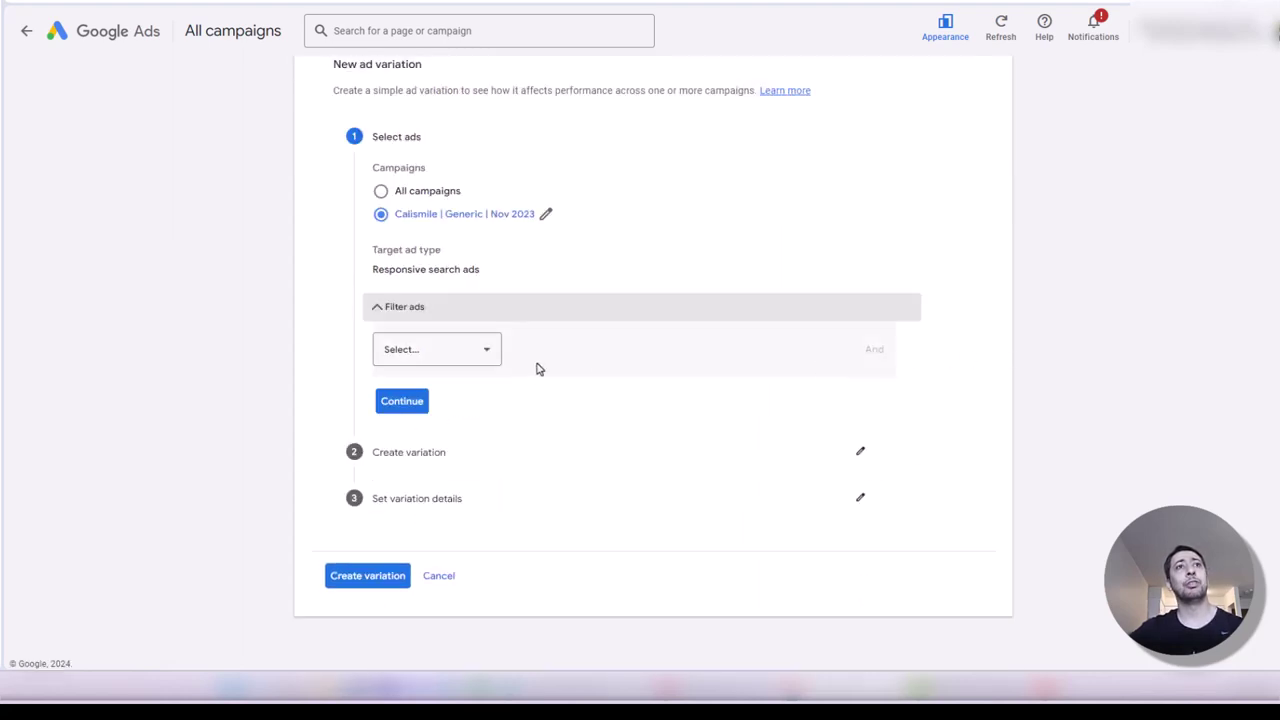
left_click(489, 352)
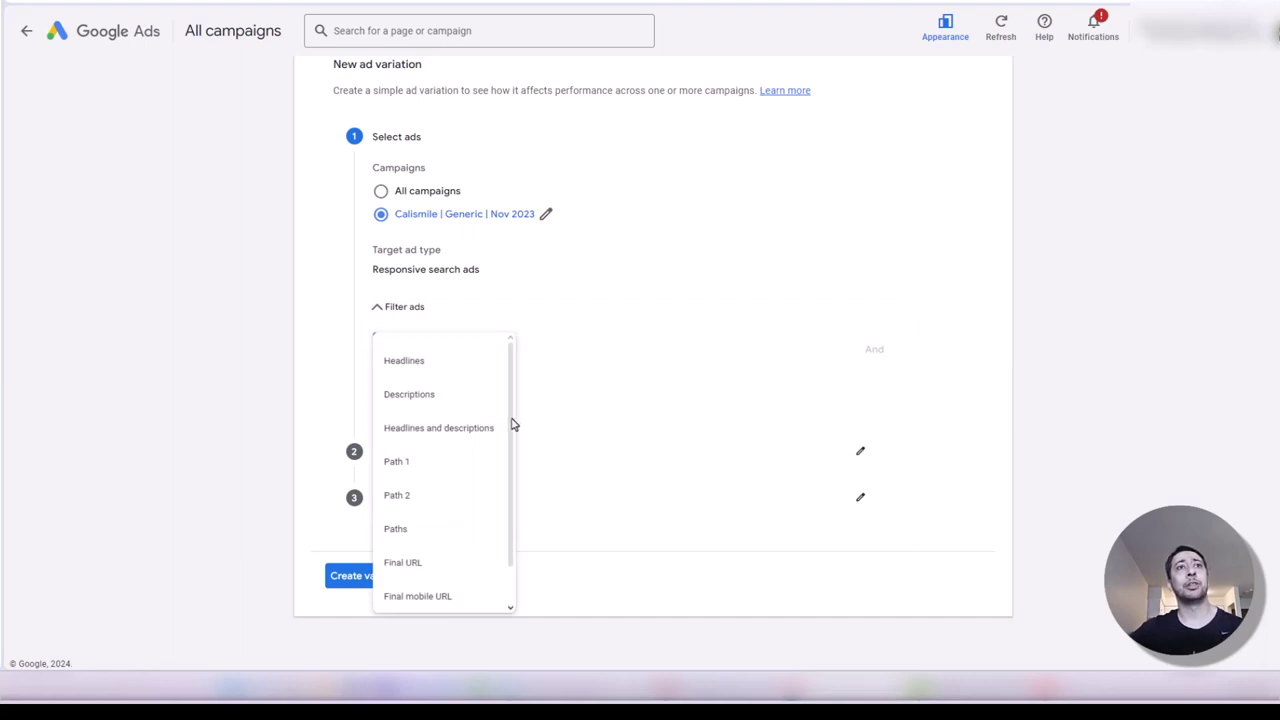
left_click(434, 561)
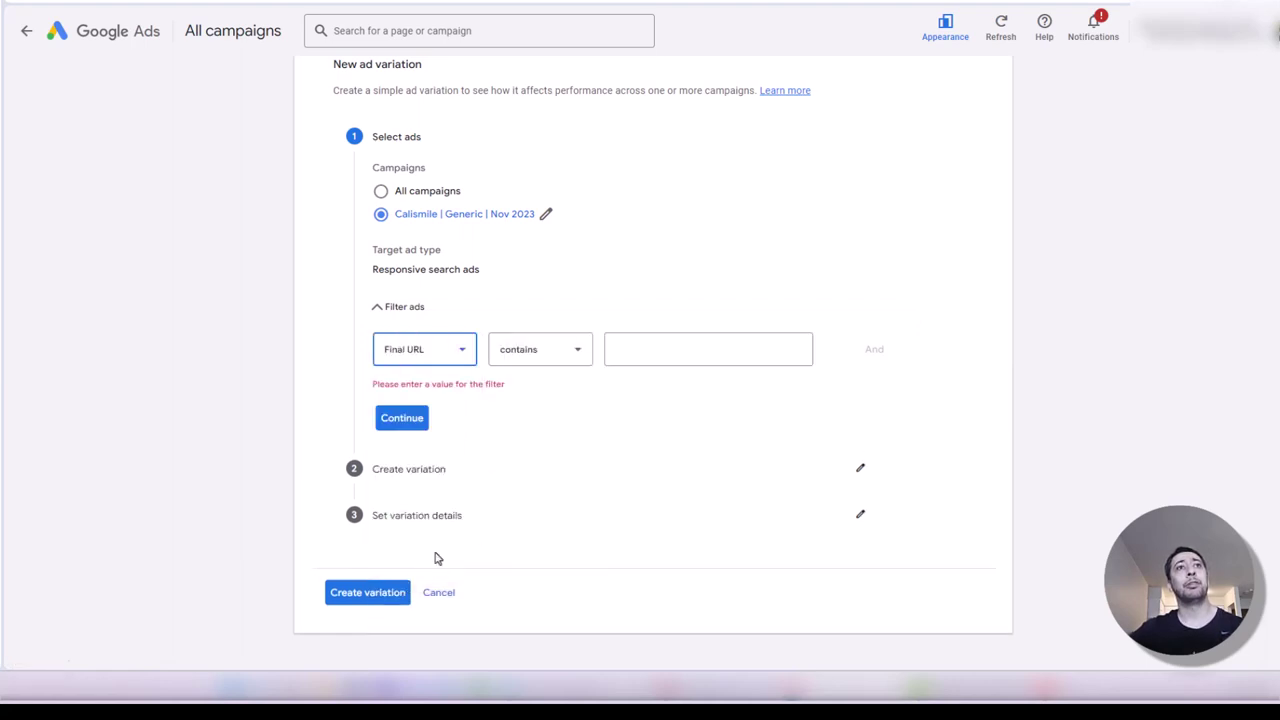
left_click(652, 360)
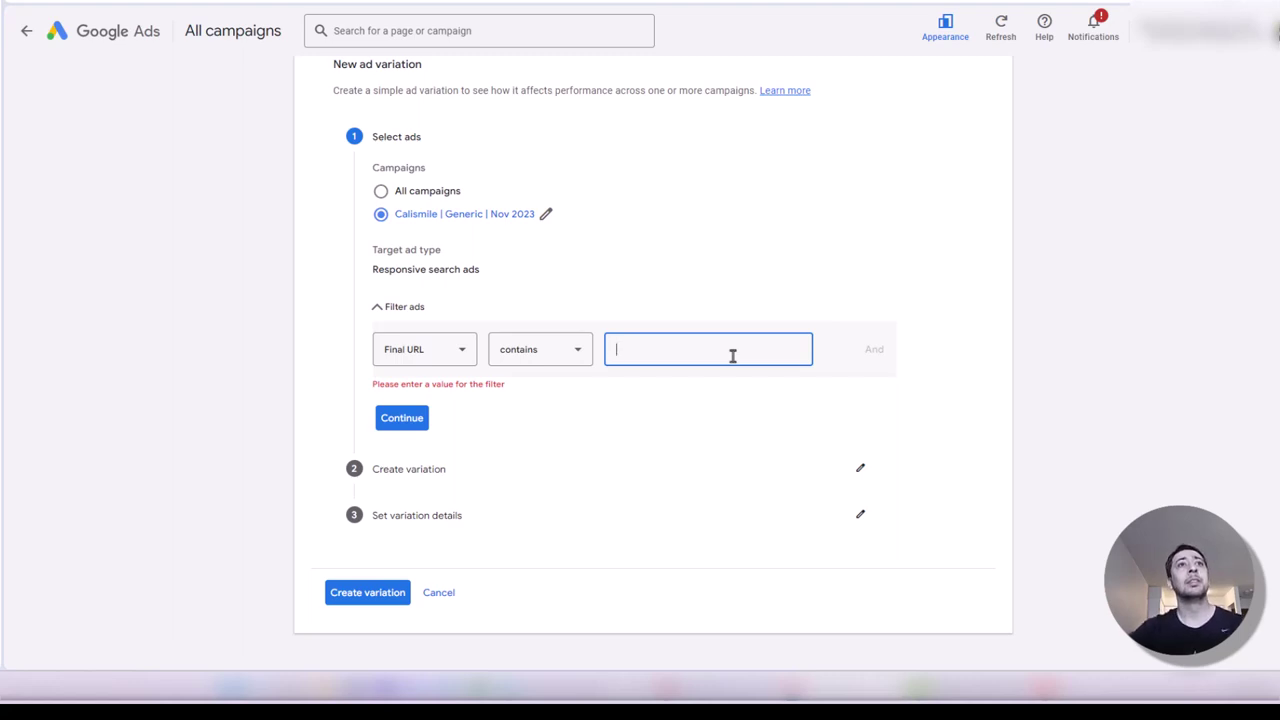
type("Fi")
key("BackSpace")
key("BackSpace")
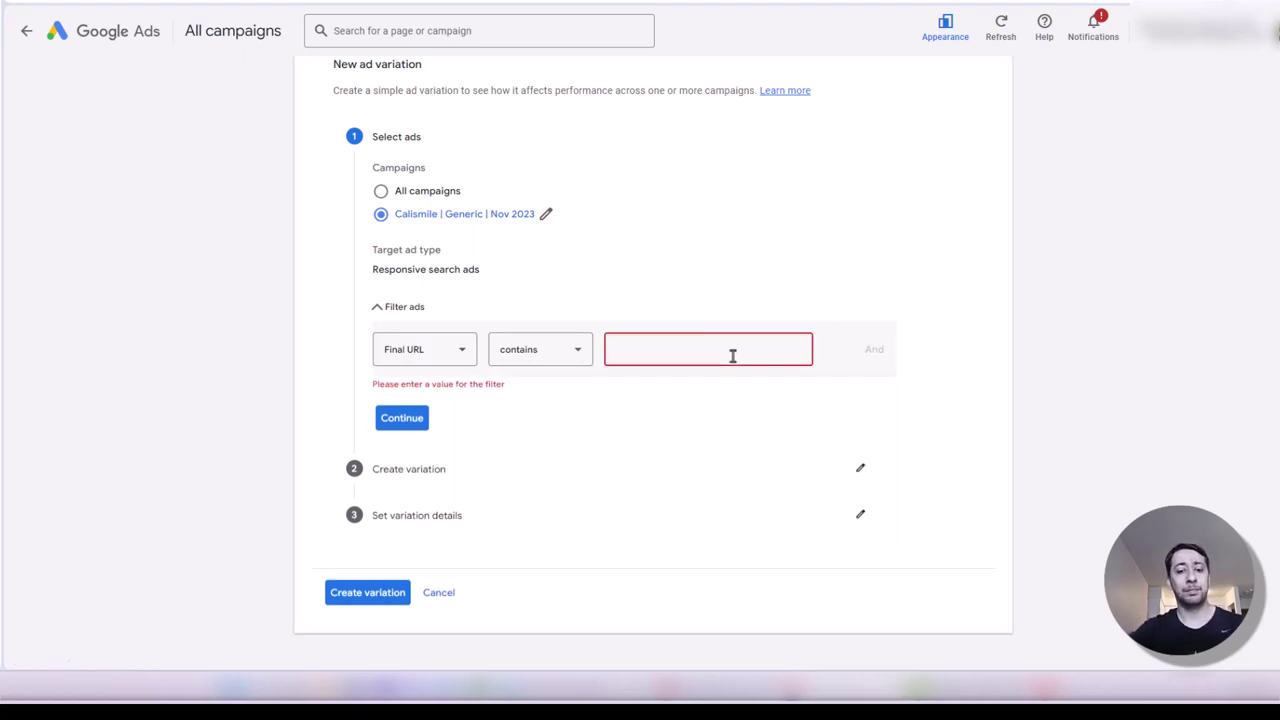
type("finalurl_1")
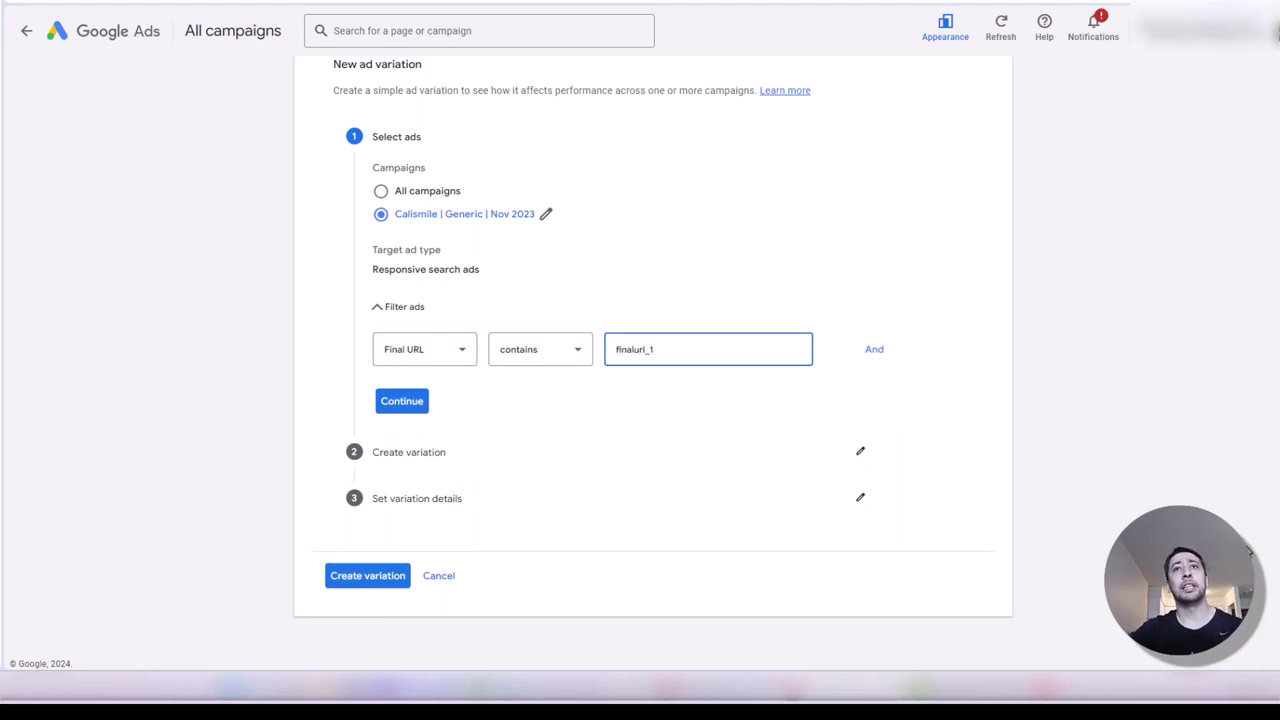
left_click(1119, 480)
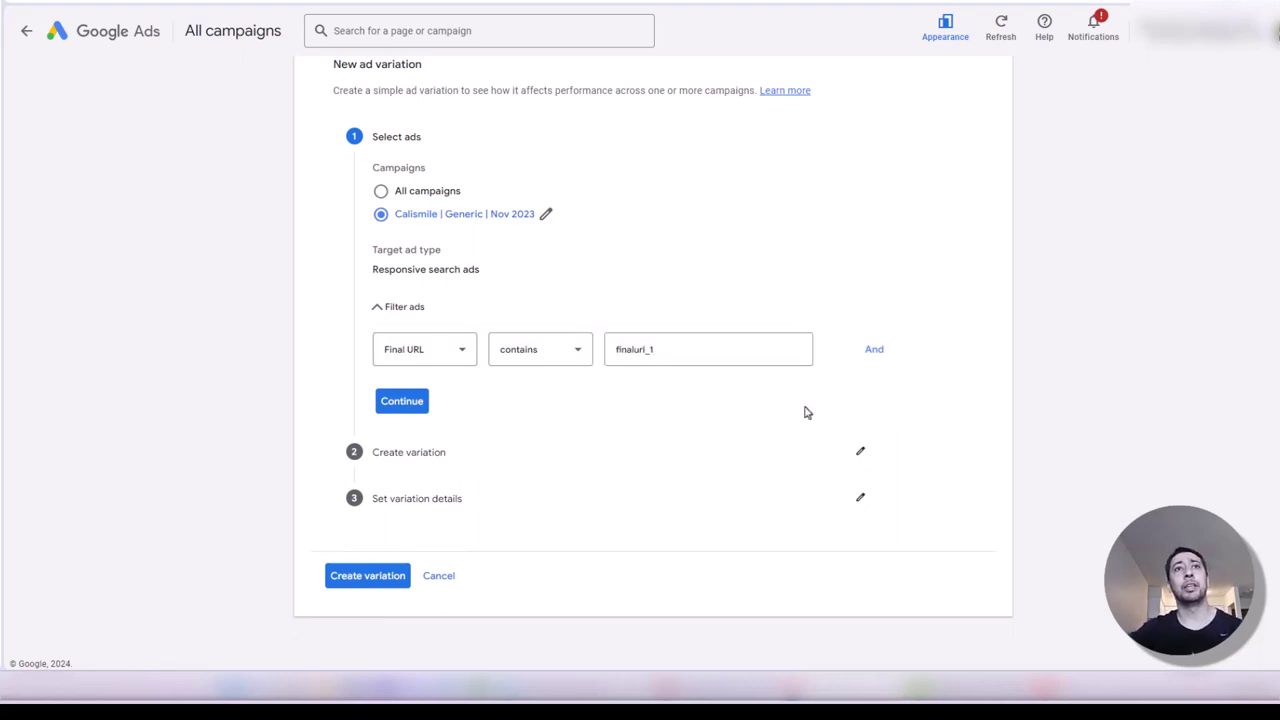
left_click_drag(652, 350, 616, 352)
left_click(655, 351)
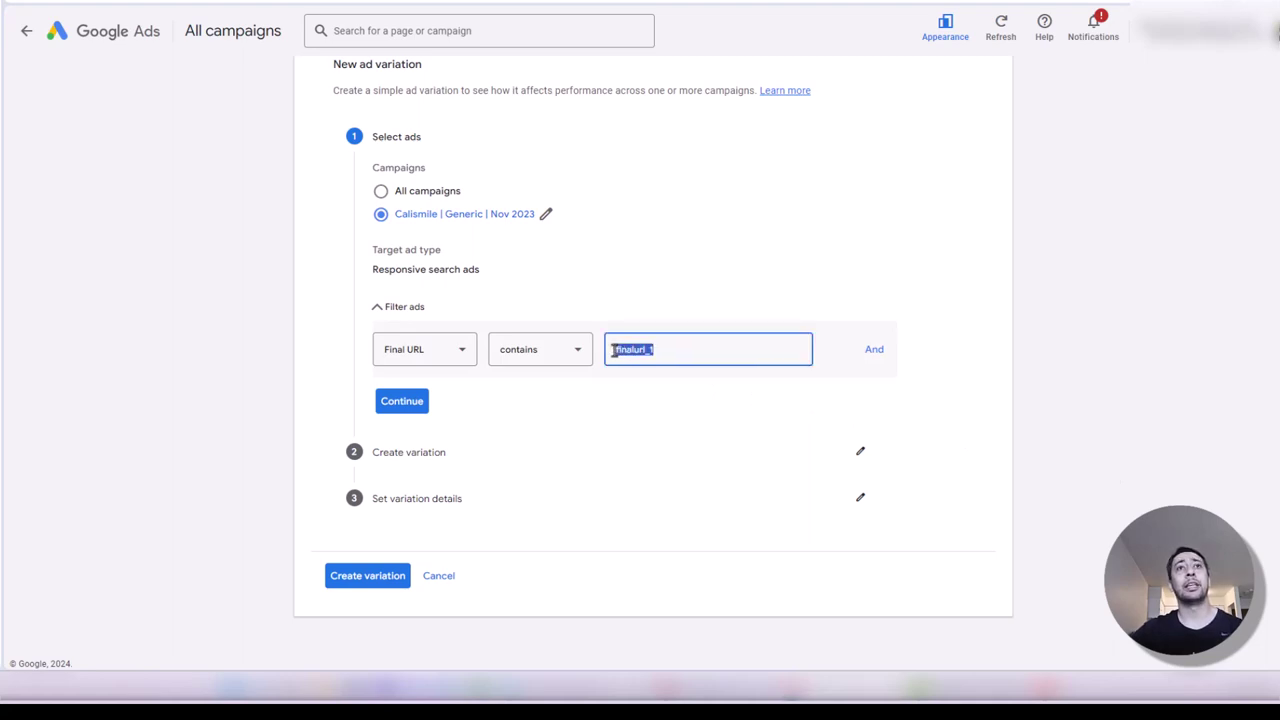
left_click(655, 348)
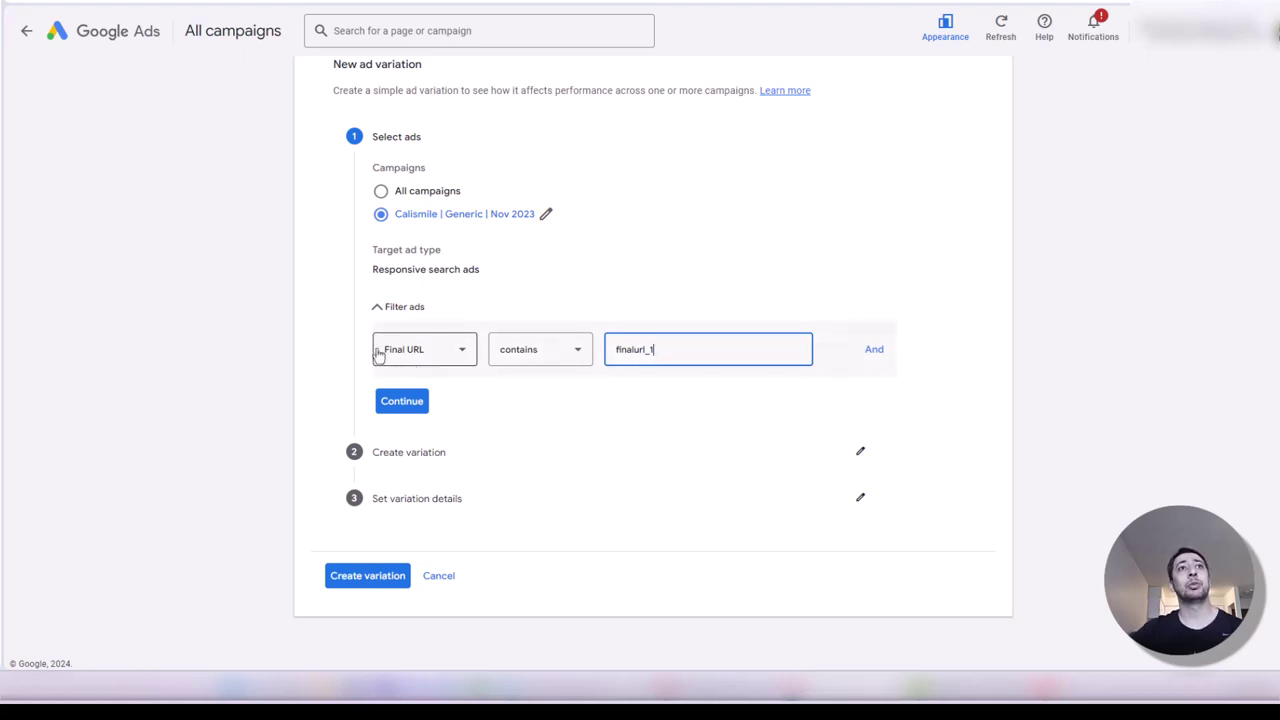
double_click(661, 349)
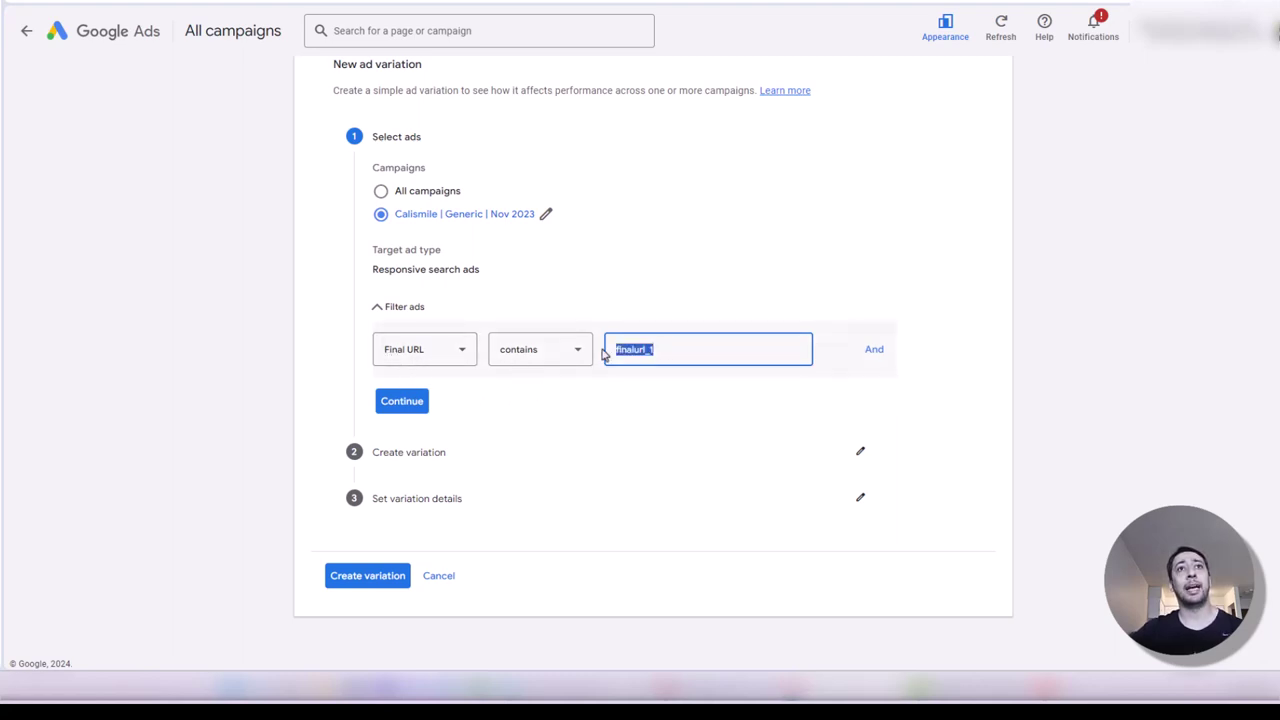
left_click(654, 349)
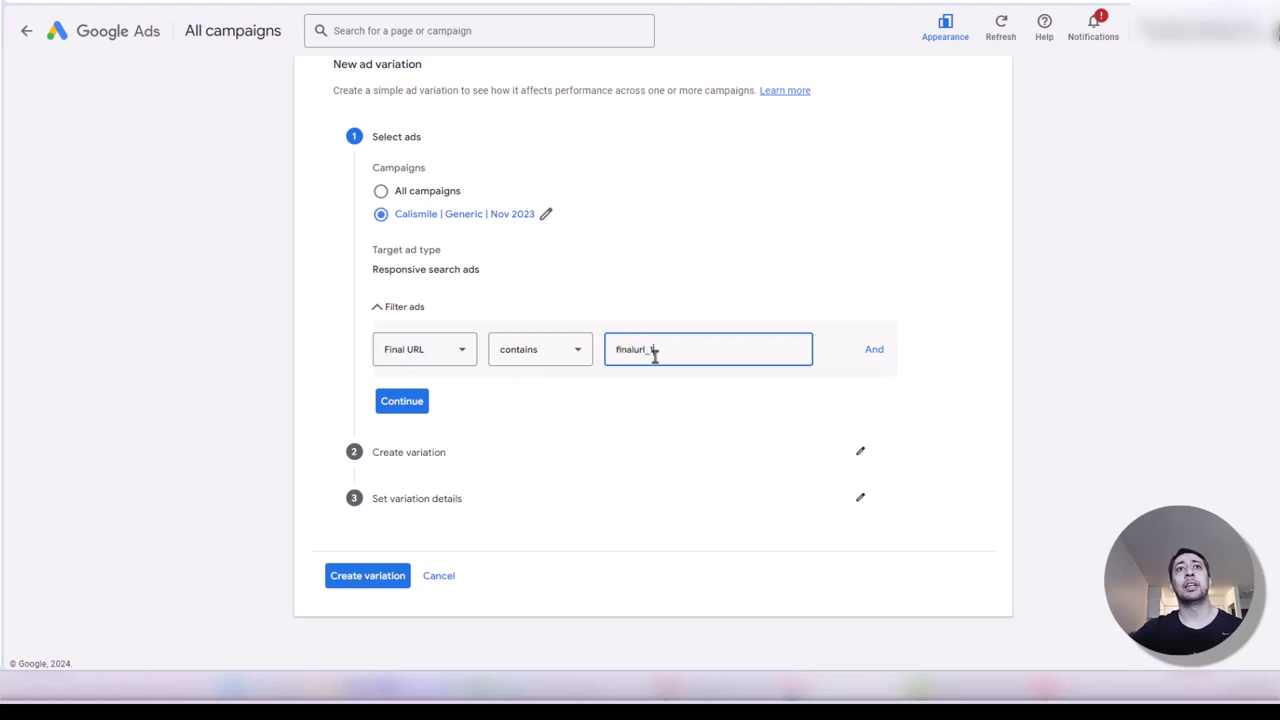
left_click(422, 401)
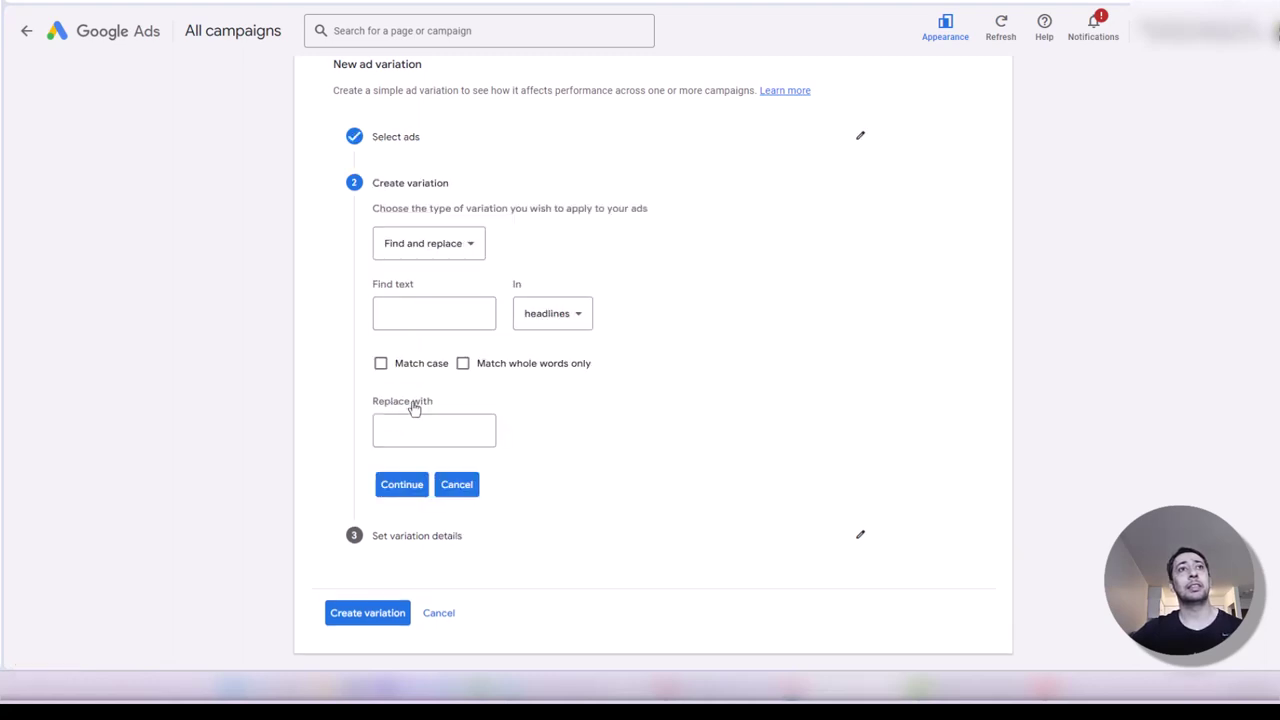
left_click(421, 252)
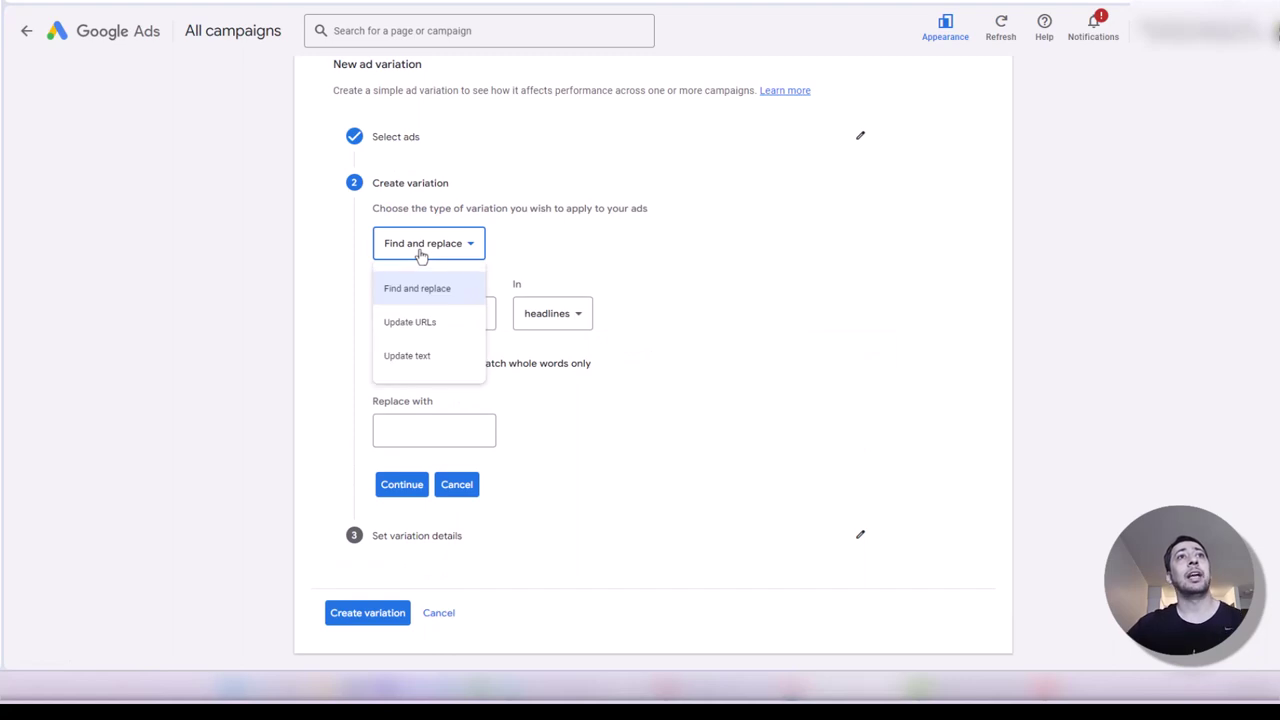
left_click(399, 327)
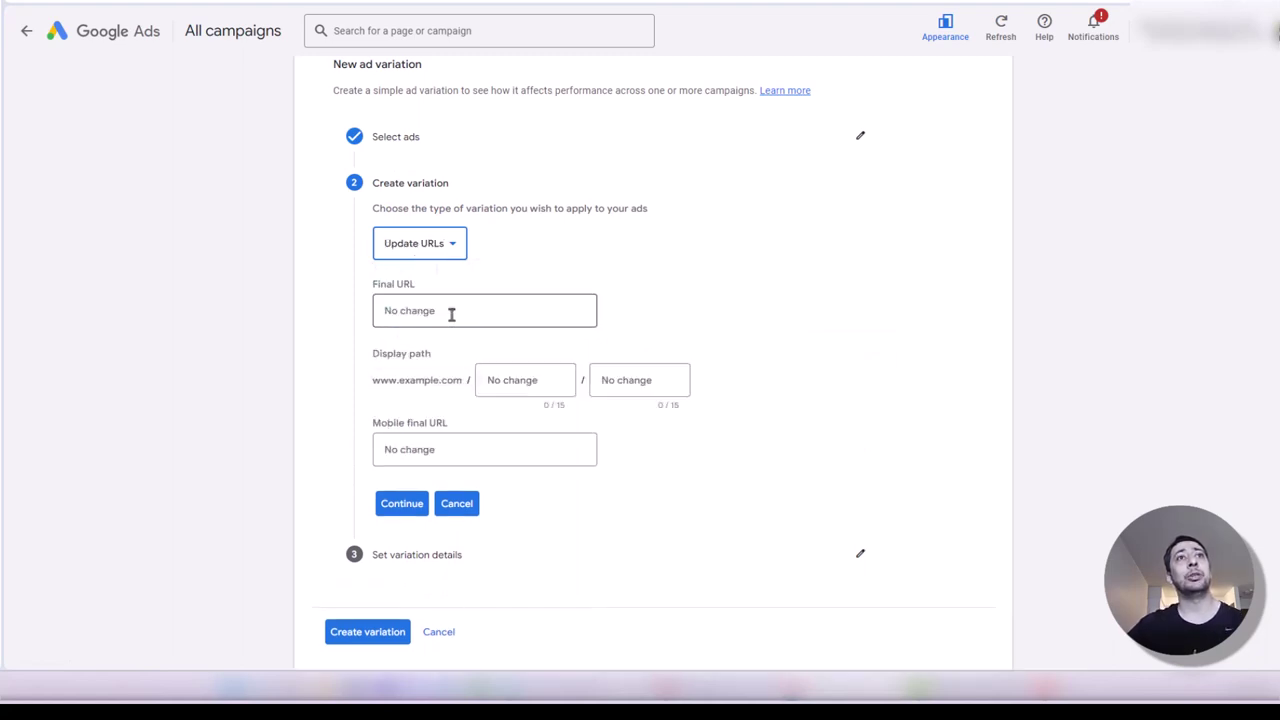
left_click(450, 314)
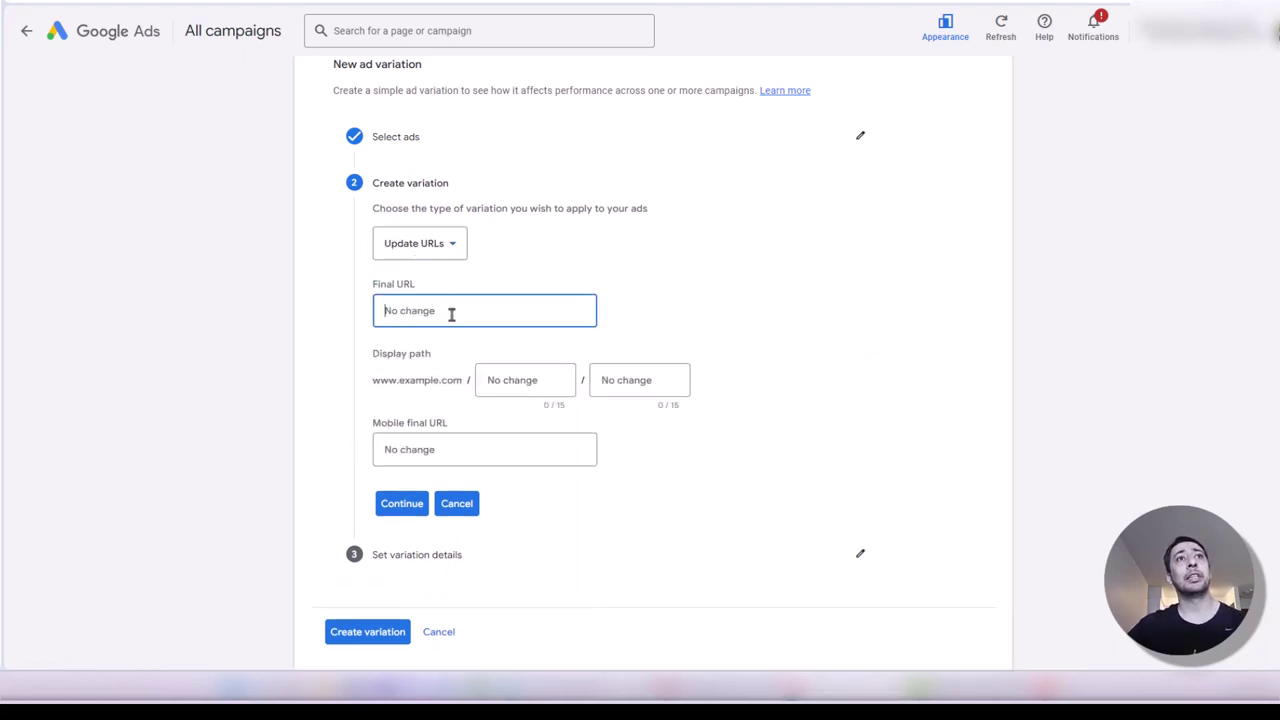
left_click(460, 449)
left_click(443, 312)
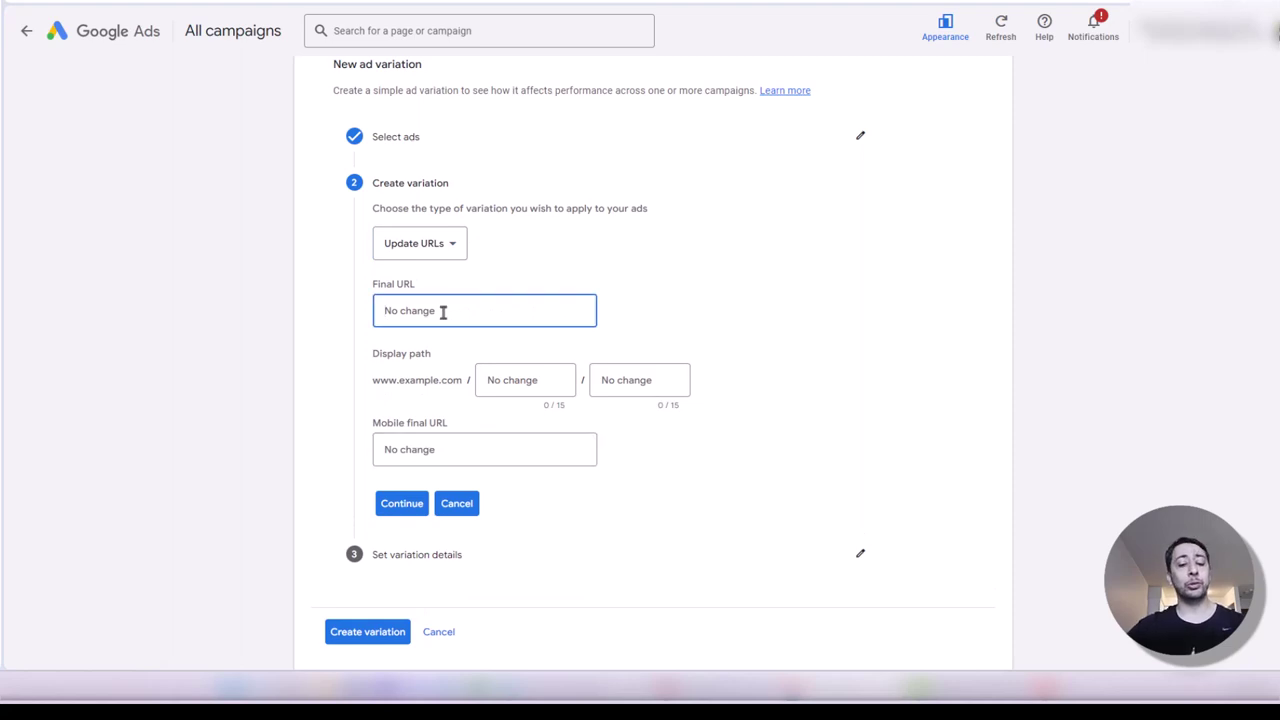
type("www.")
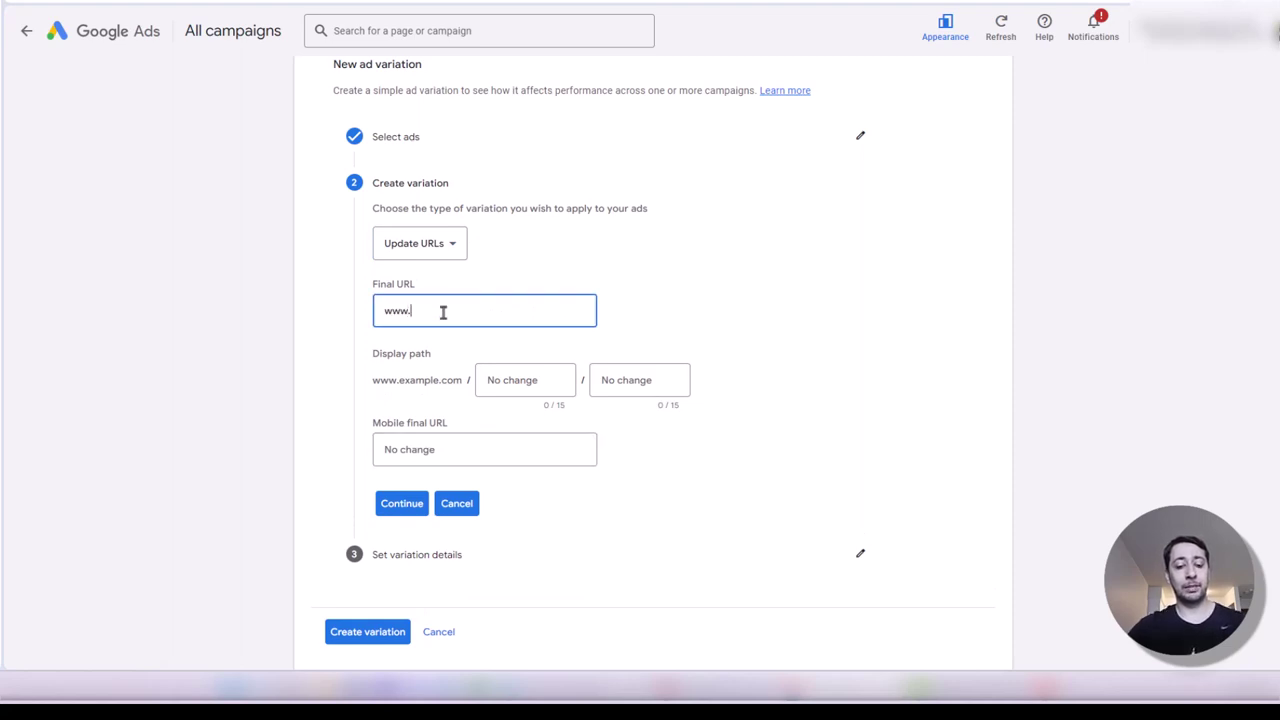
type("ginalure")
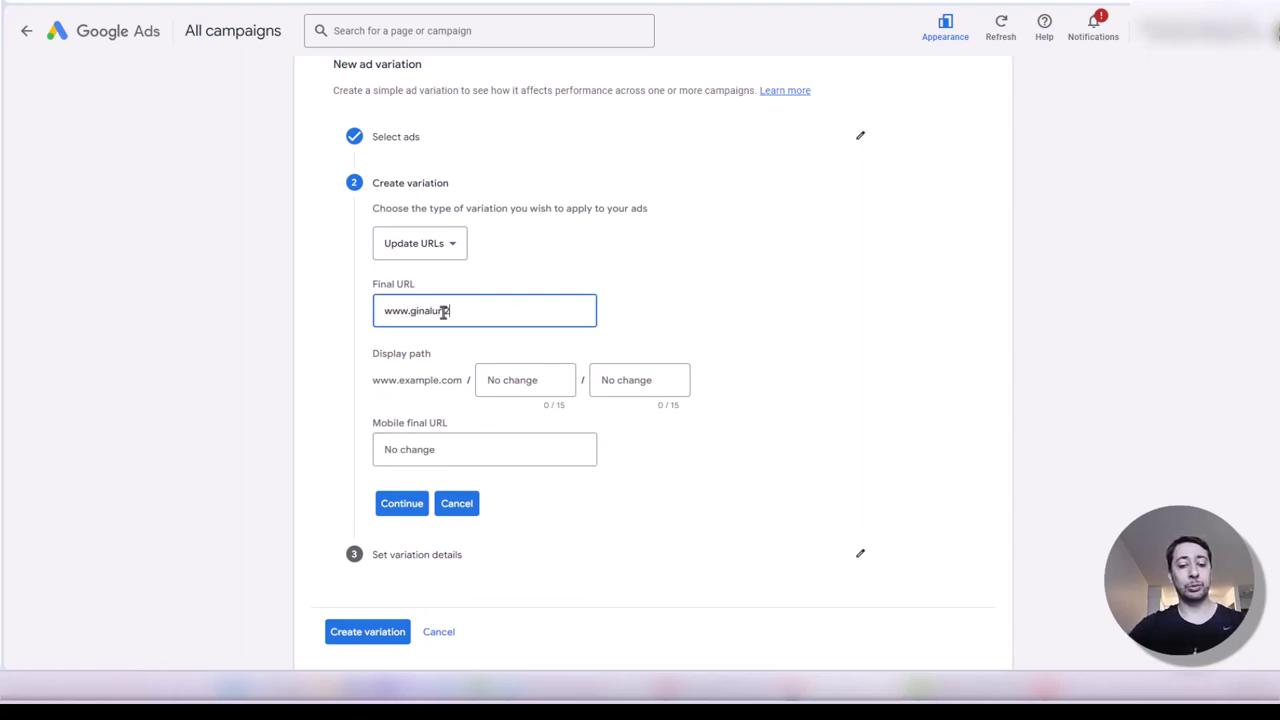
type(".com")
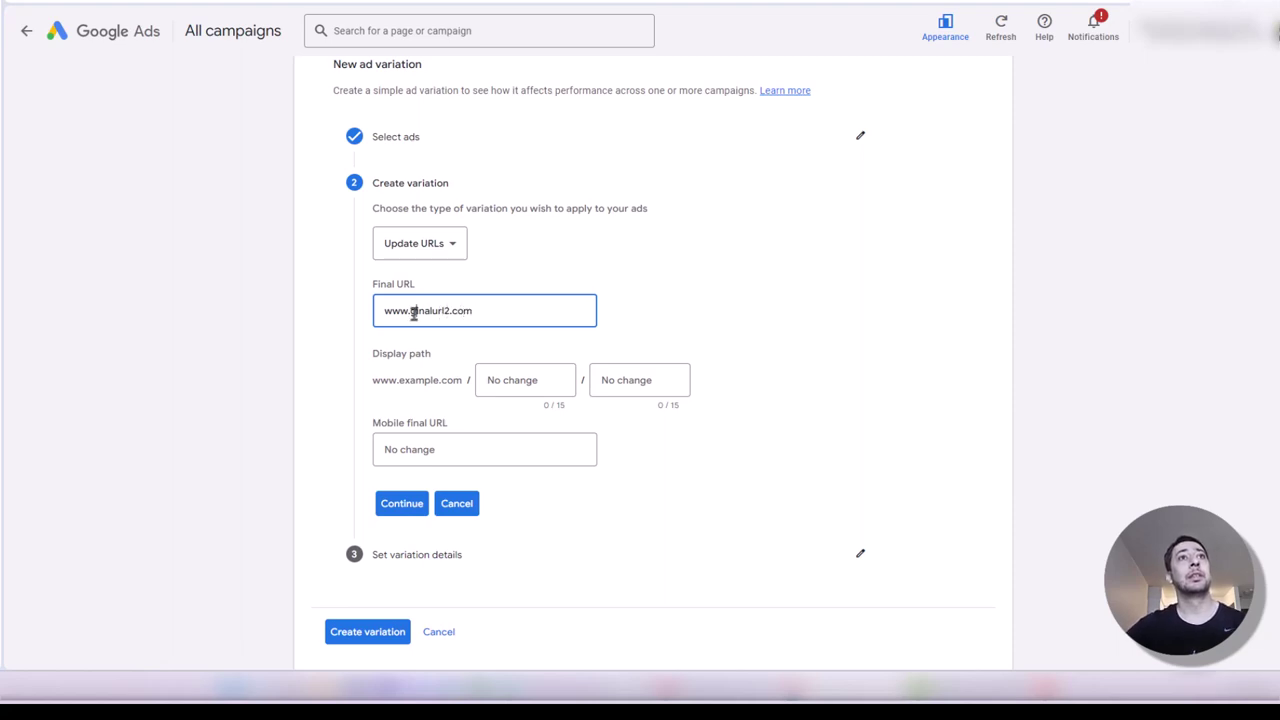
left_click(240, 376)
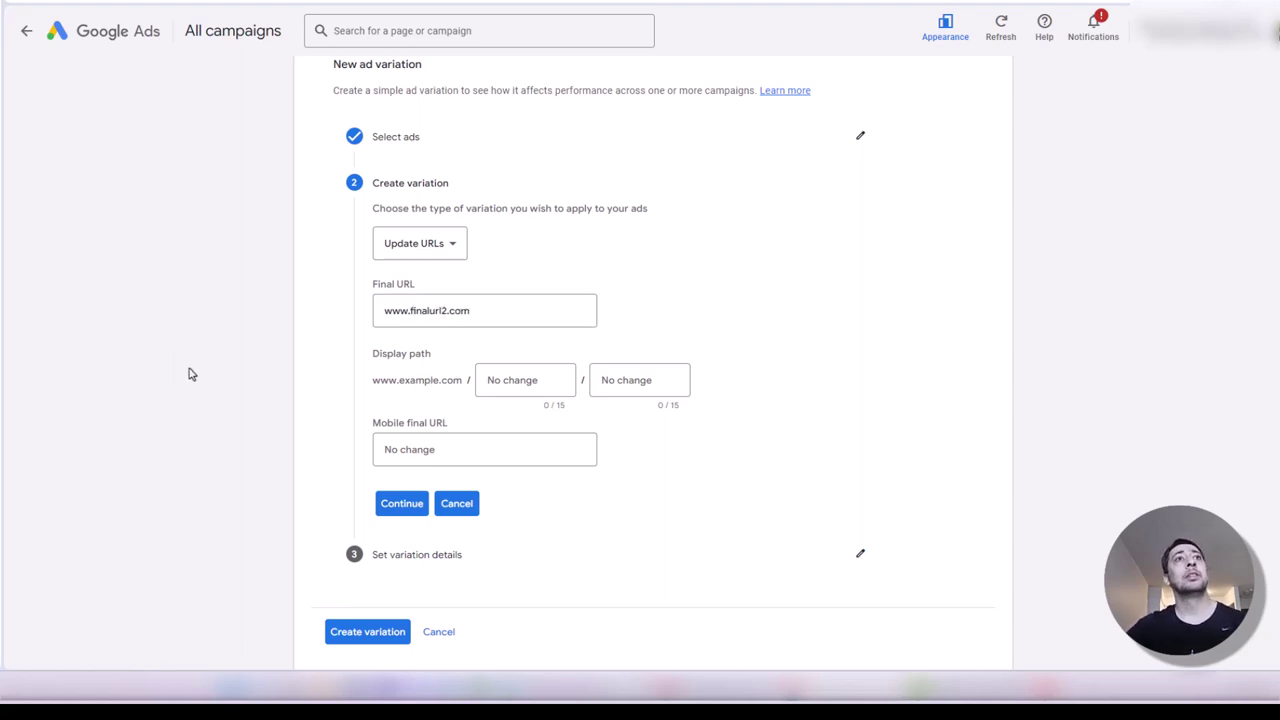
- Compare the Final URL condition in the ad filter with the replacement Final URL in the variation definition
left_click(386, 145)
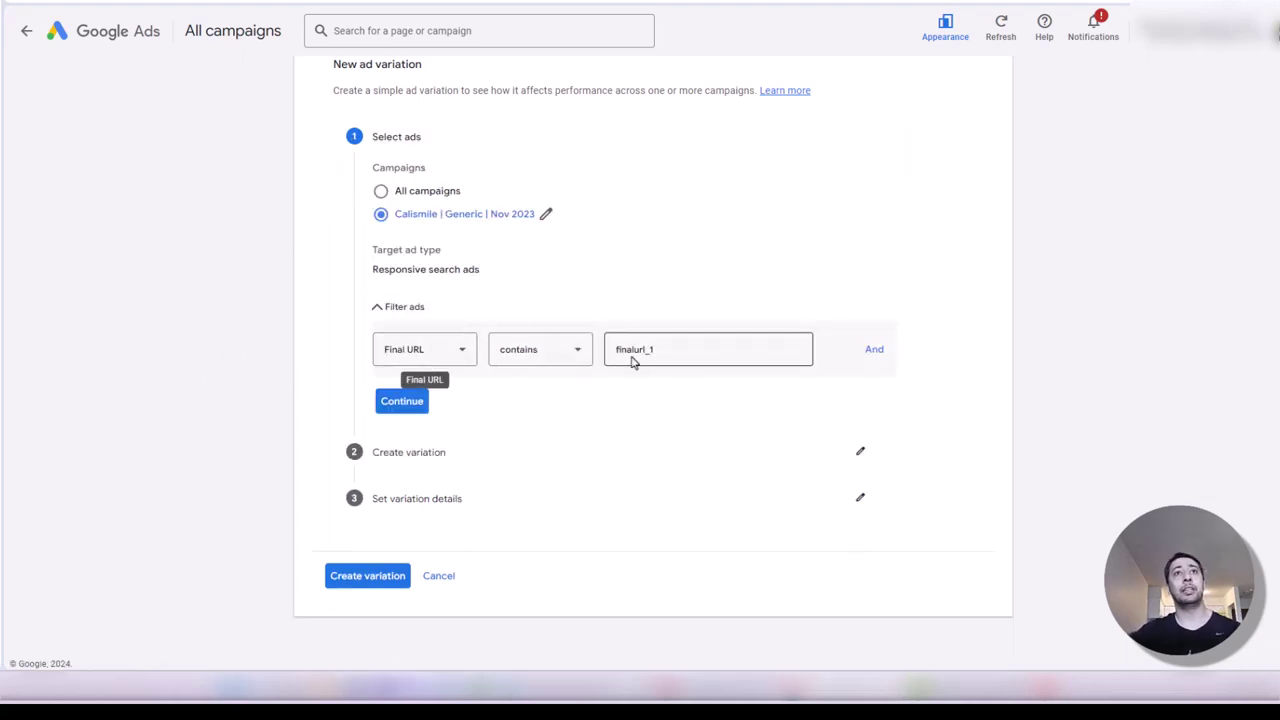
left_click(670, 350)
double_click(668, 350)
left_click(658, 351)
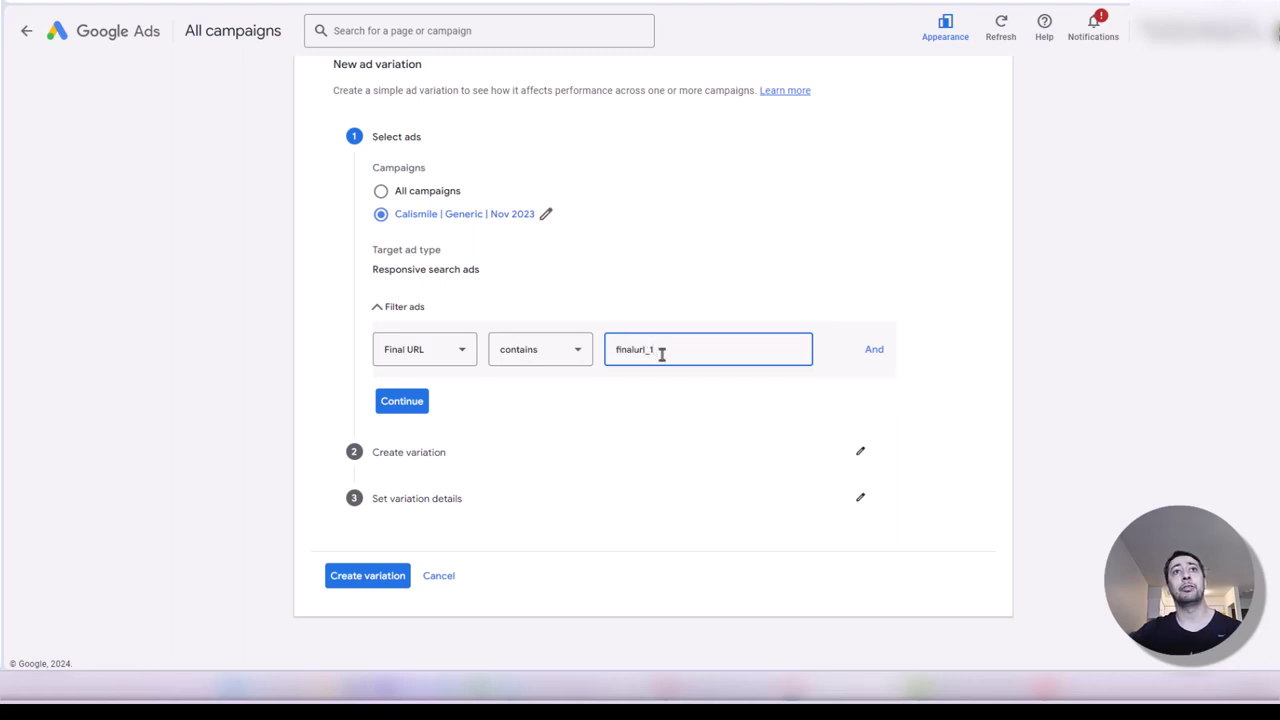
left_click(415, 460)
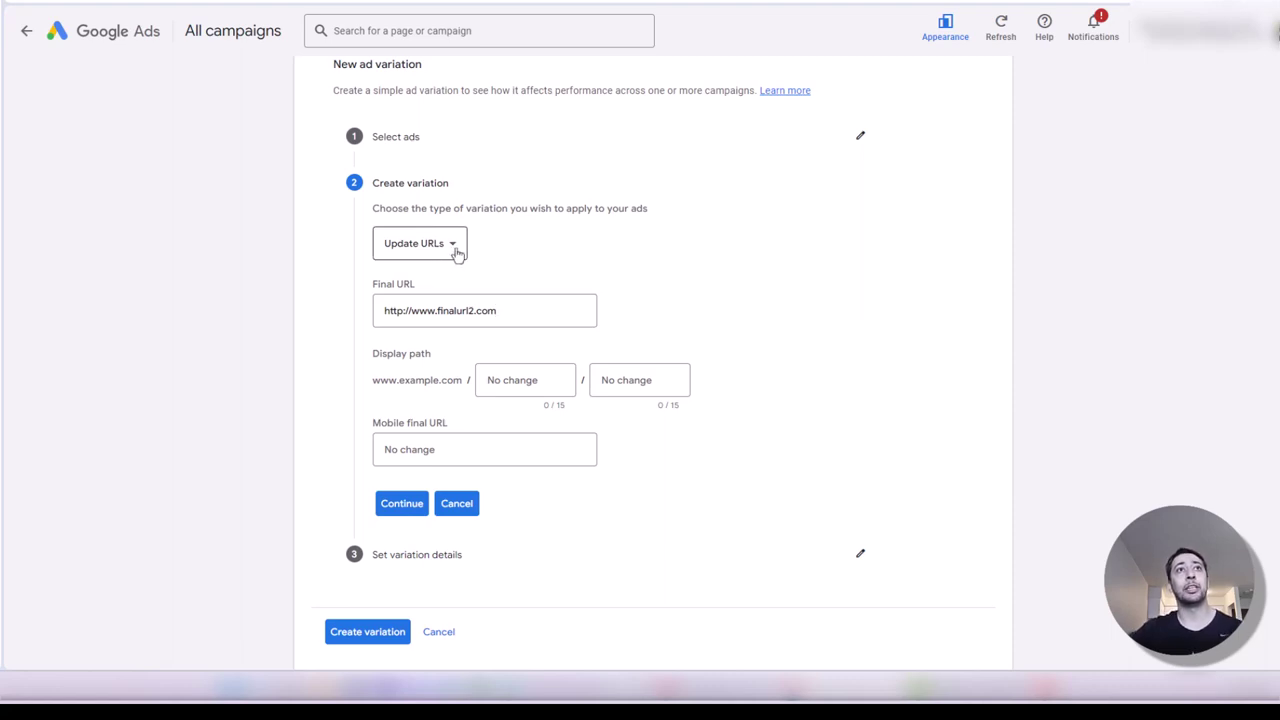
left_click(451, 309)
mouse_move(503, 311)
left_mouse_down()
mouse_move(386, 323)
mouse_move(513, 323)
left_mouse_up()
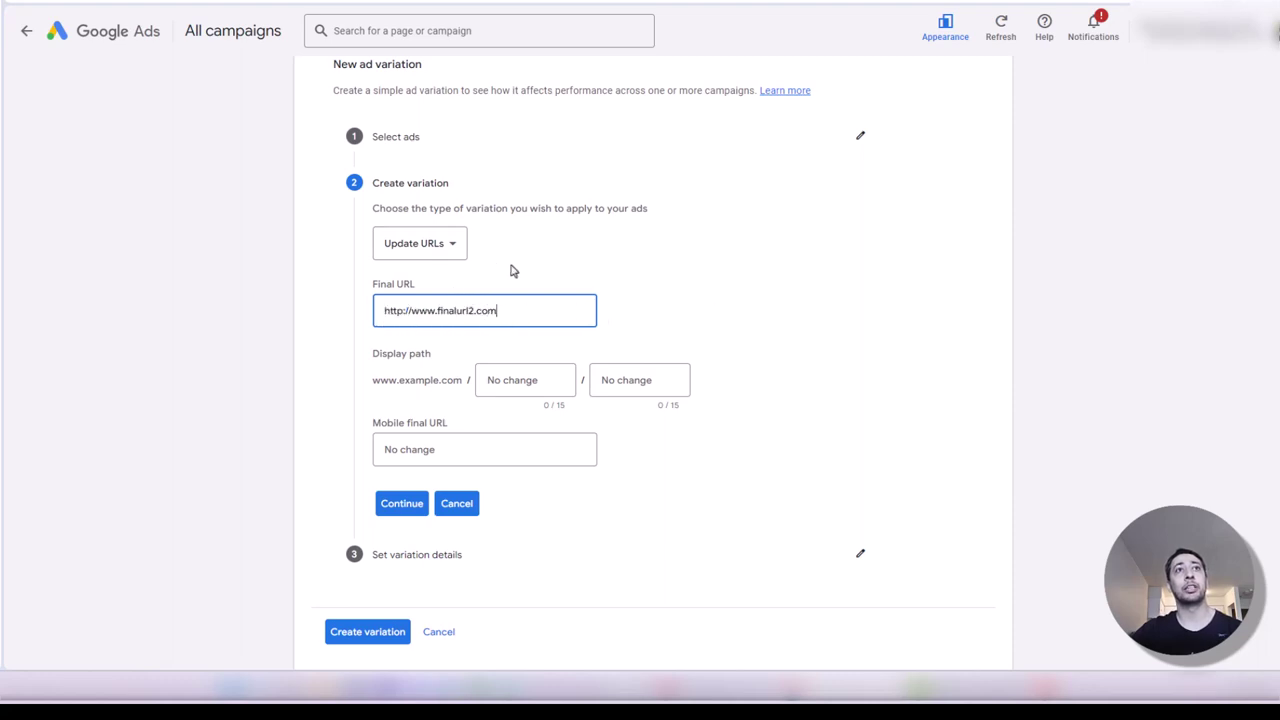
- Review which ad fields the variation's ad filter can target and which variation types are available, keeping Final URL and Update URLs selected
left_click(385, 153)
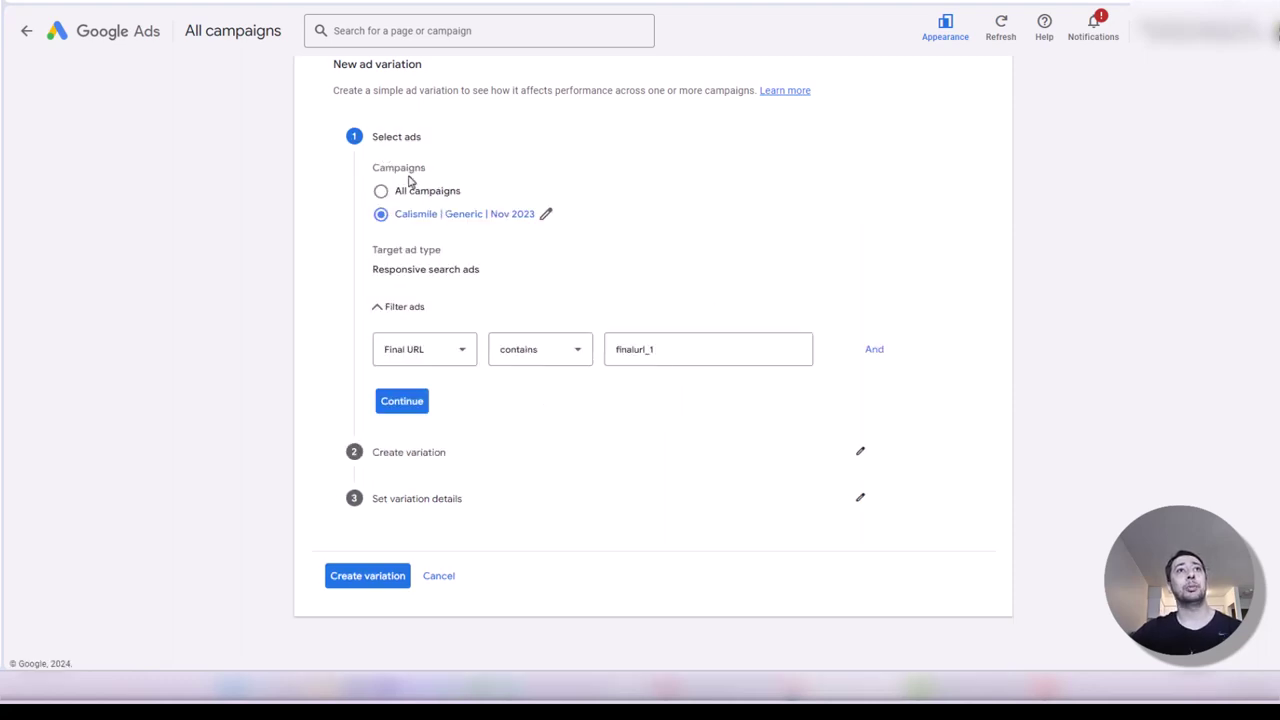
left_click(450, 358)
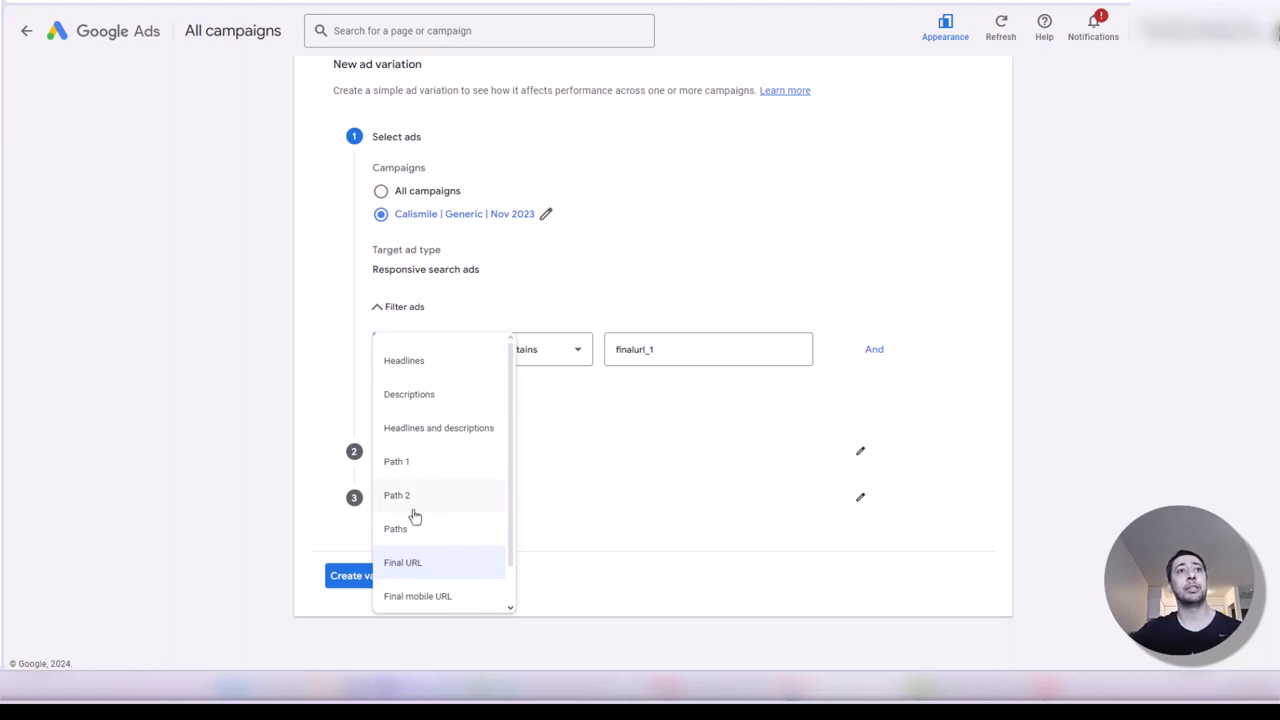
left_click(172, 410)
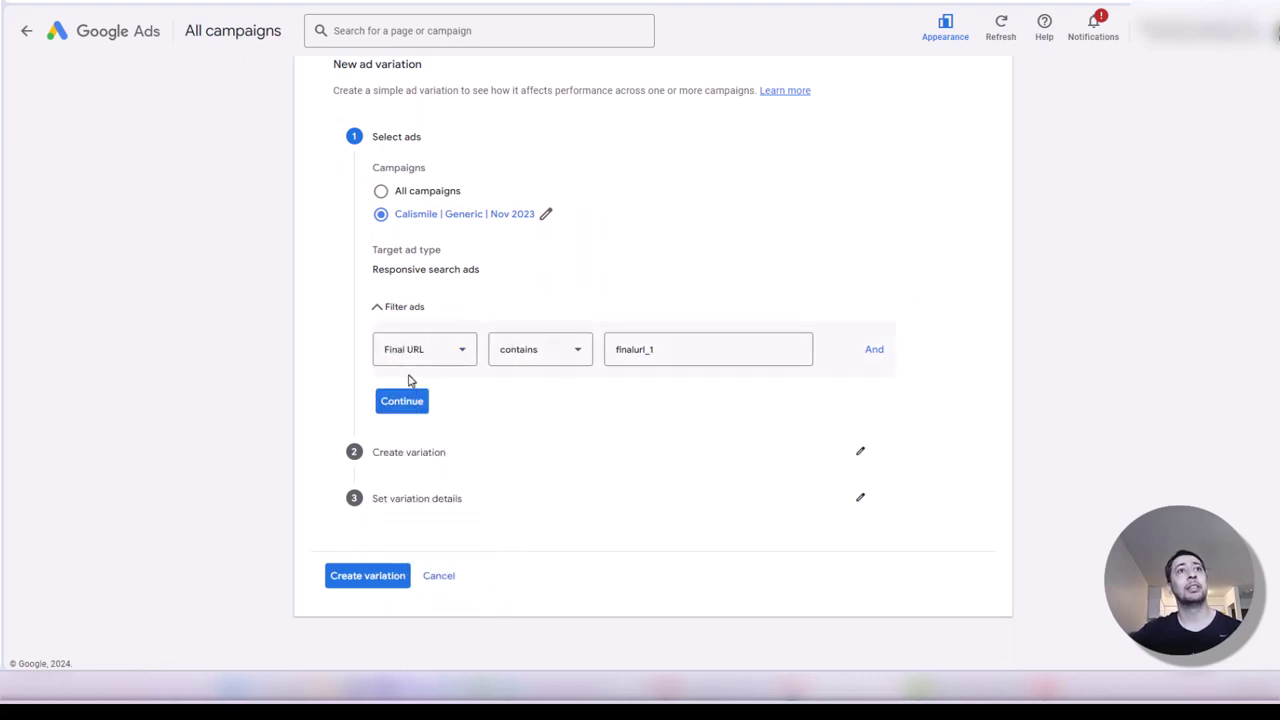
left_click(403, 400)
left_click(416, 246)
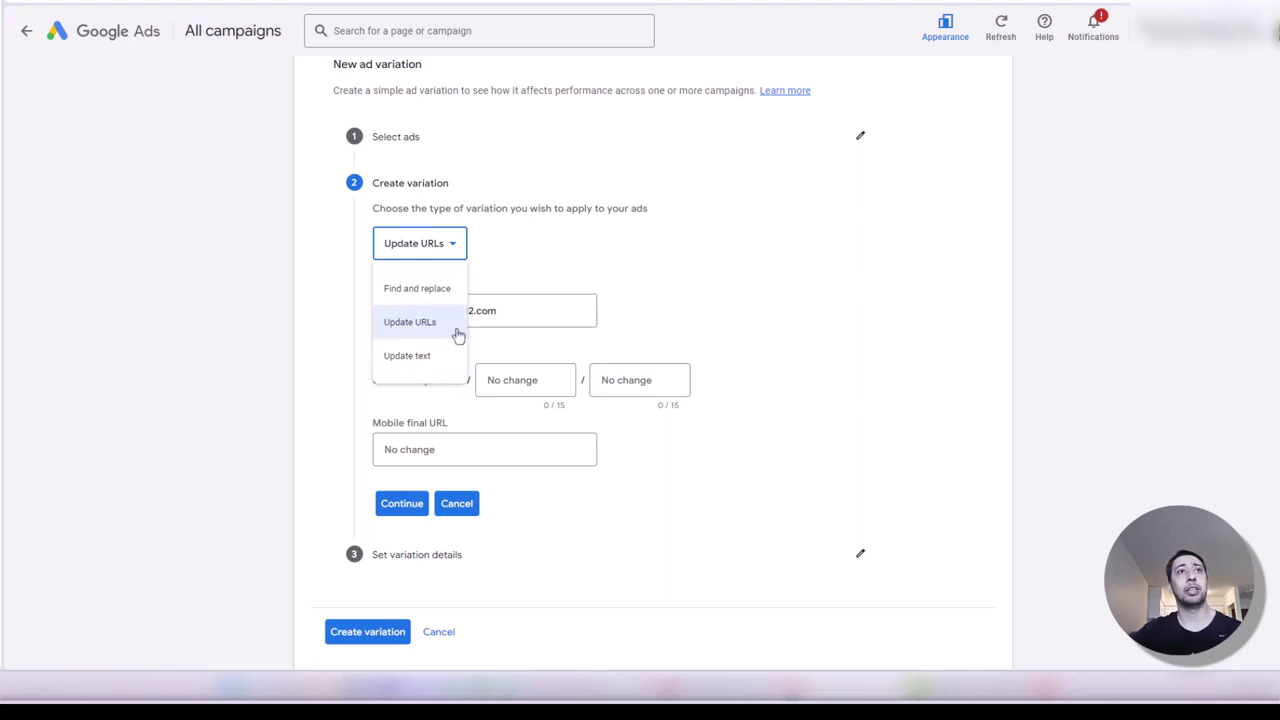
left_click(420, 323)
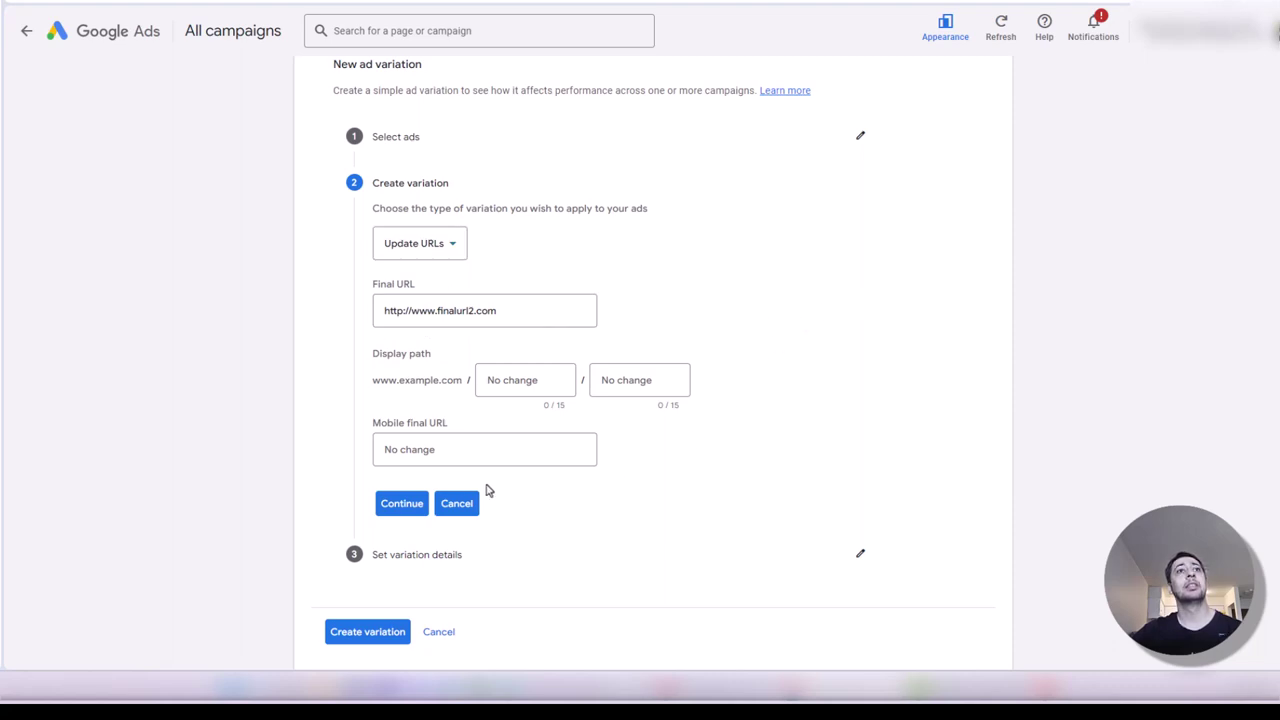
- Proceed to the variation details and name the variation Landing Page A/B Test
left_click(391, 505)
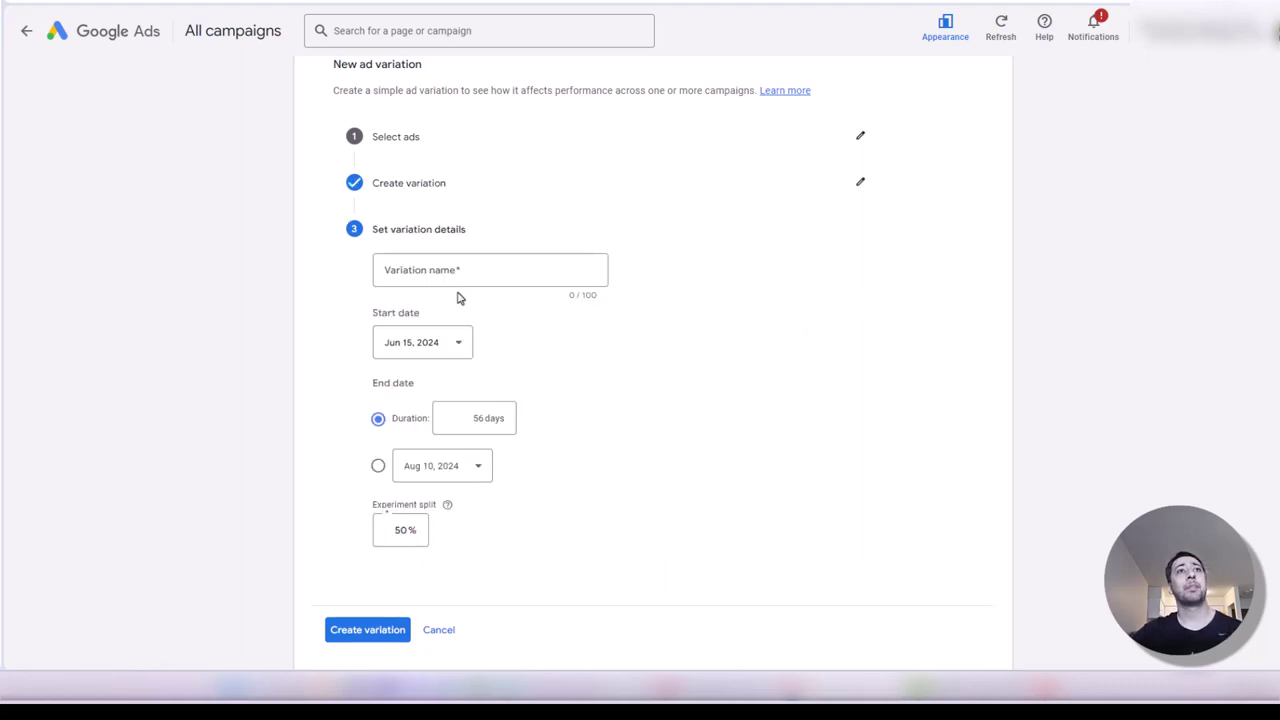
left_click(480, 271)
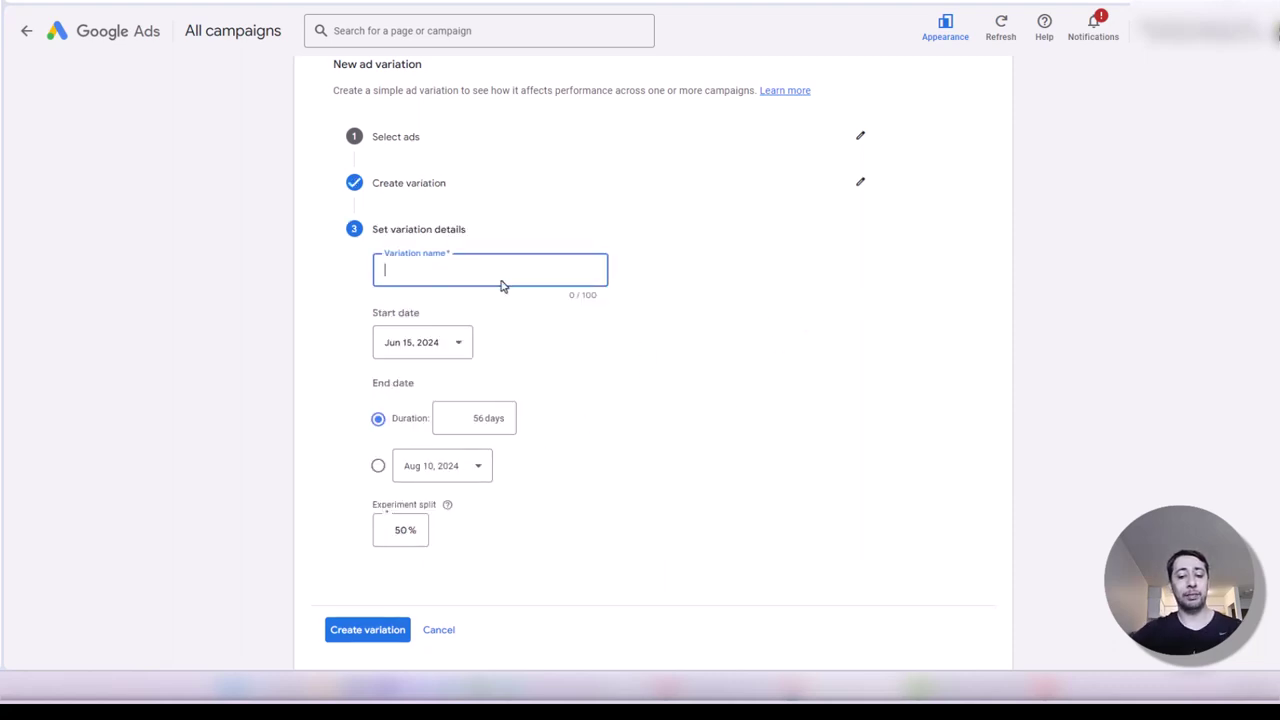
type("Landing Pa")
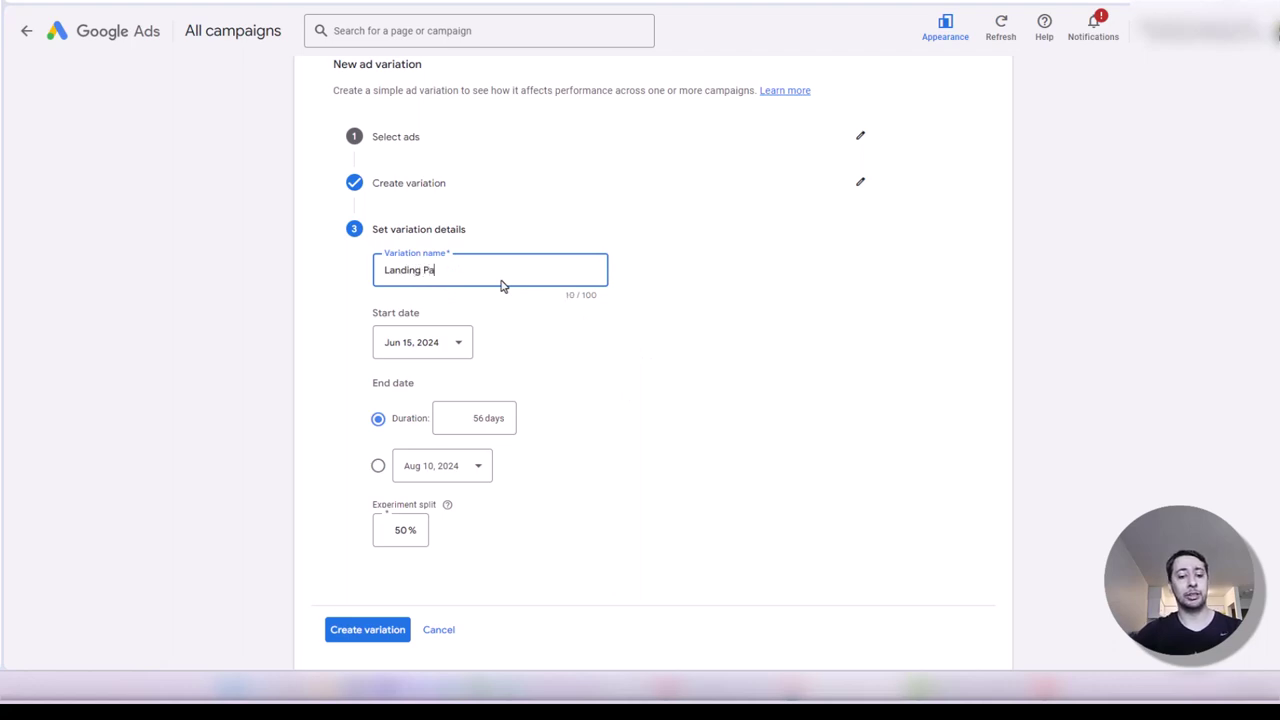
type("ghe")
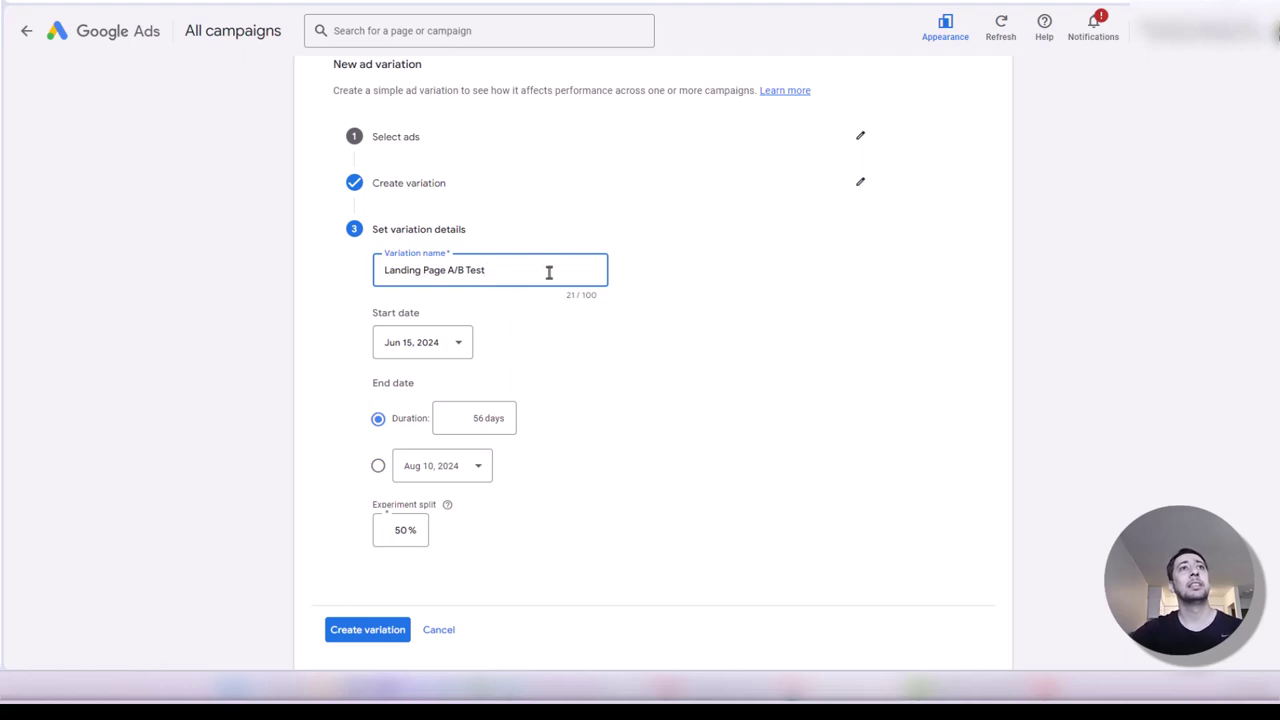
- Set the ad variation's duration to 60 days
left_click(443, 352)
left_click(445, 423)
left_click(447, 427)
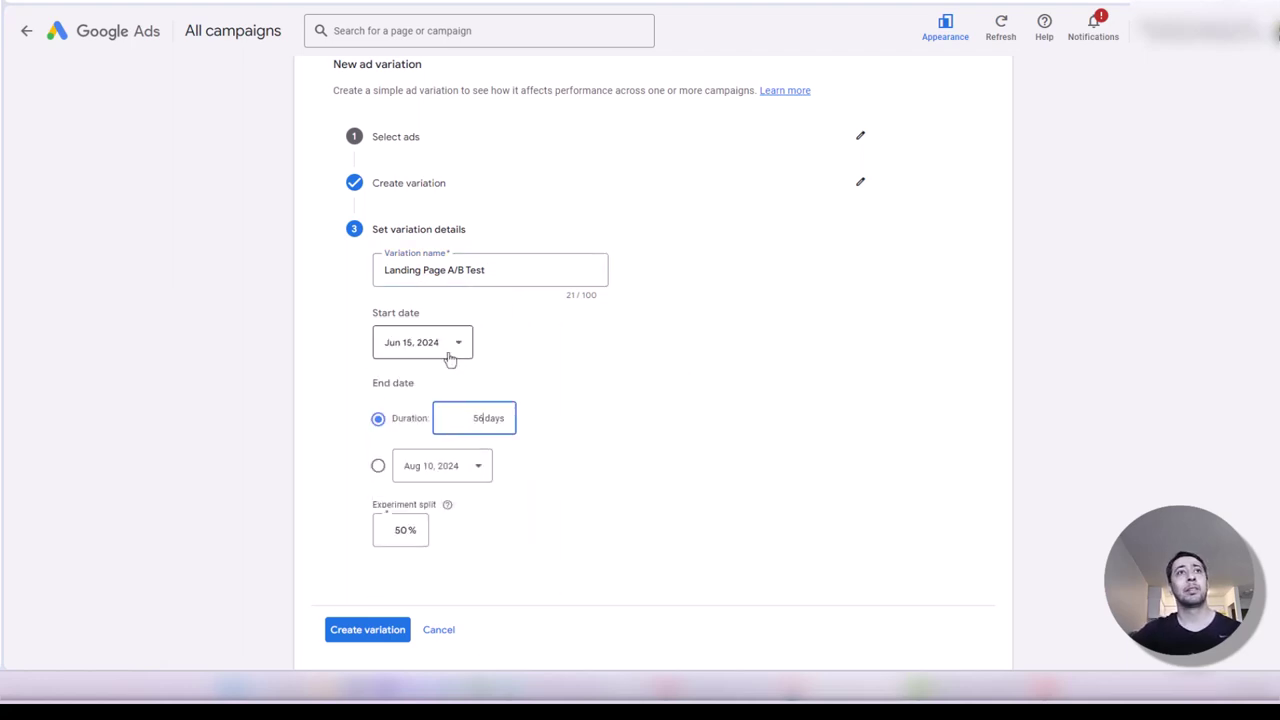
double_click(478, 418)
type("60")
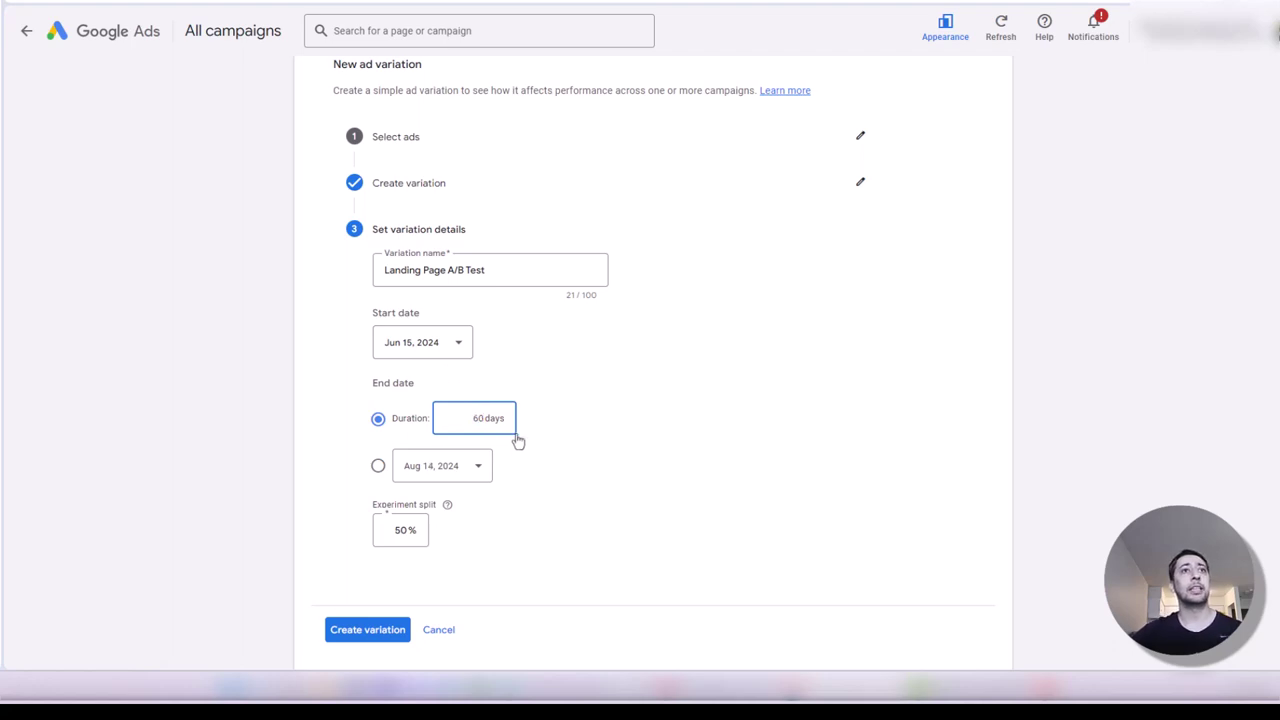
left_click(643, 446)
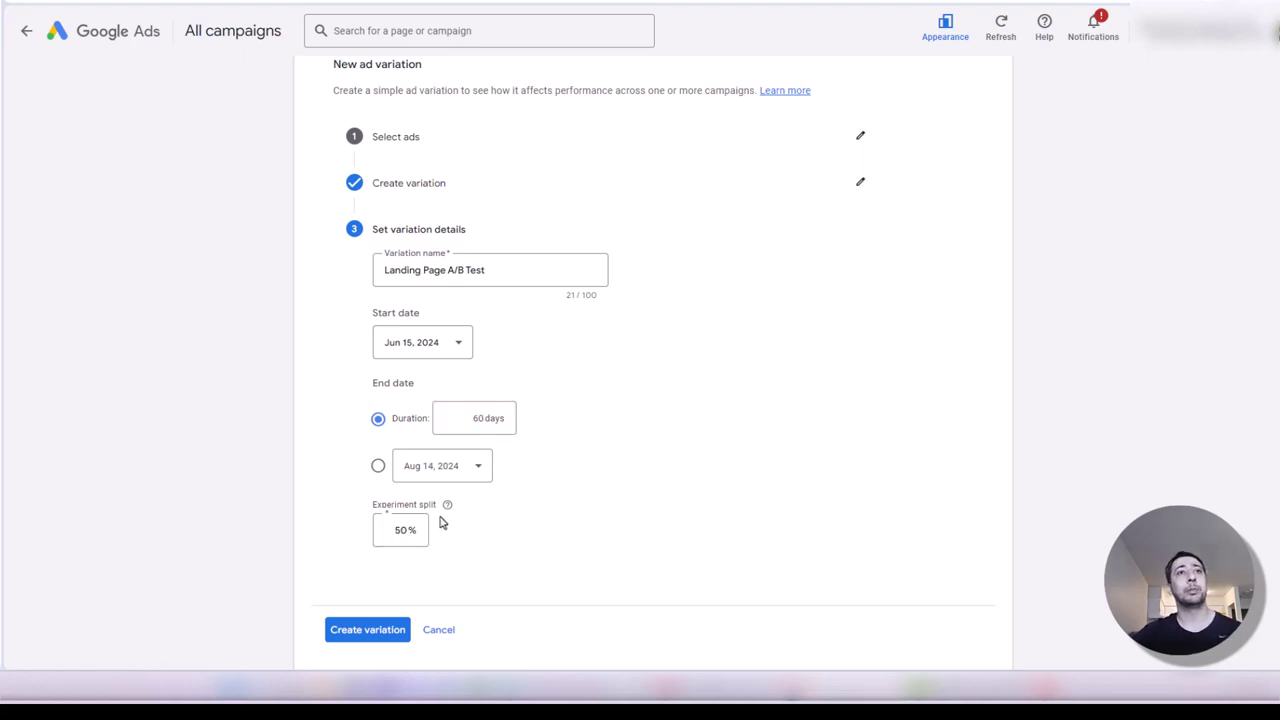
mouse_move(445, 518)
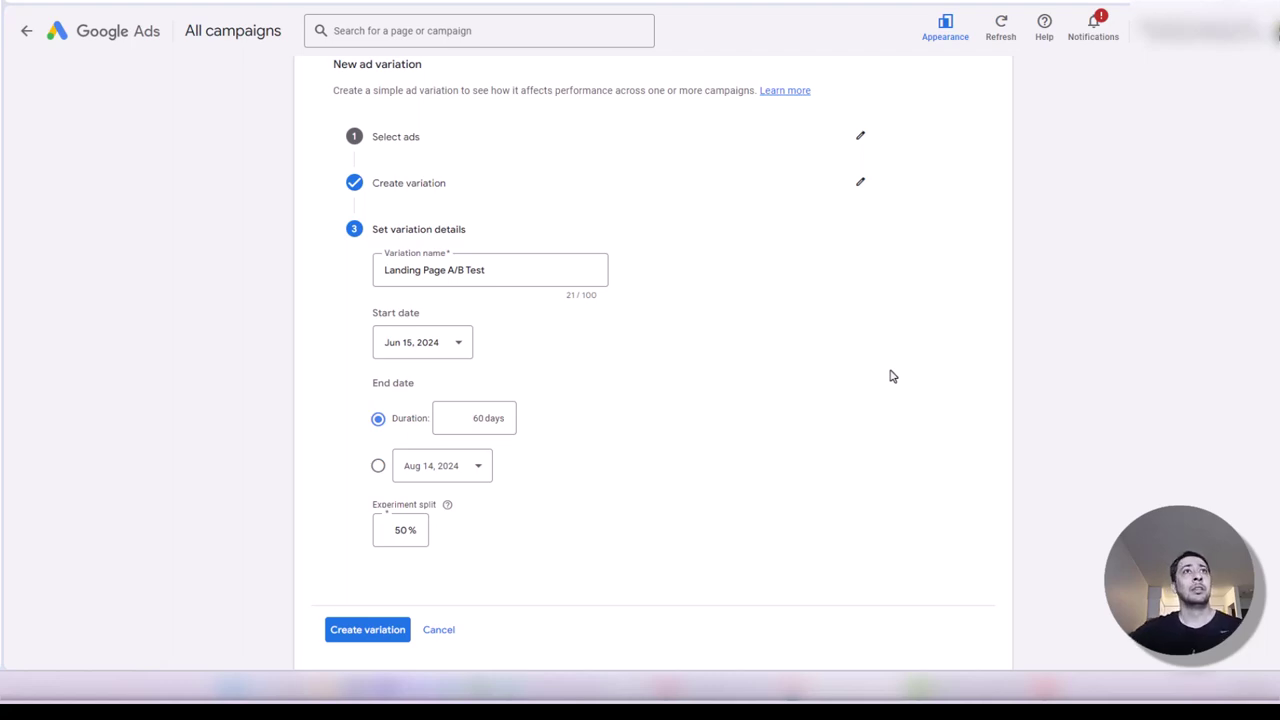
- Leave the new ad variation form without creating it, and review the ad variations list and the list of all experiments
left_click(27, 34)
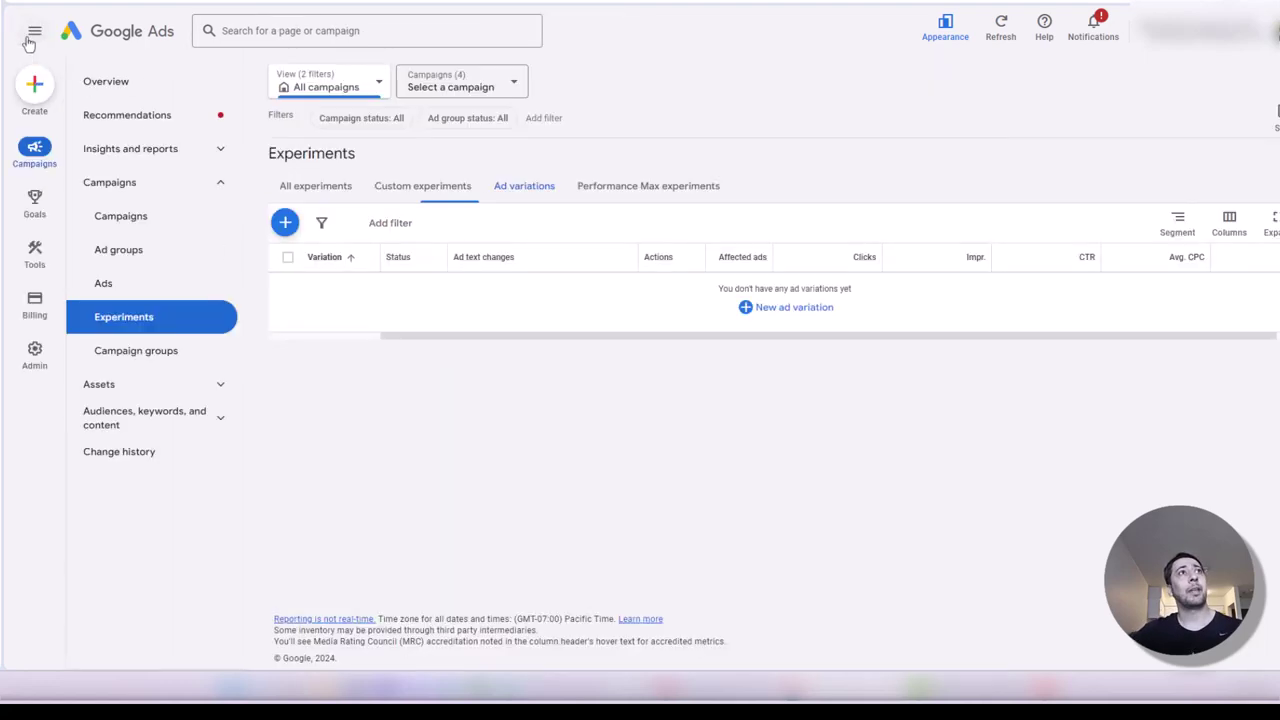
left_click(319, 197)
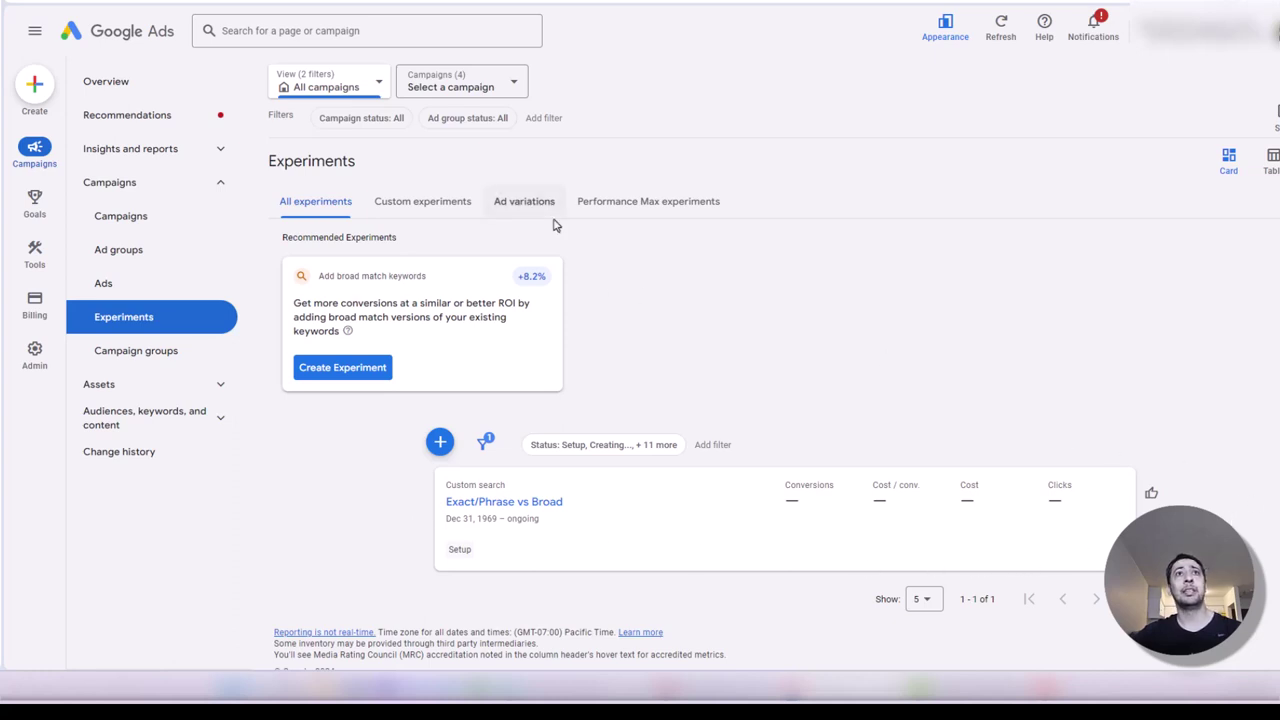
left_click(522, 206)
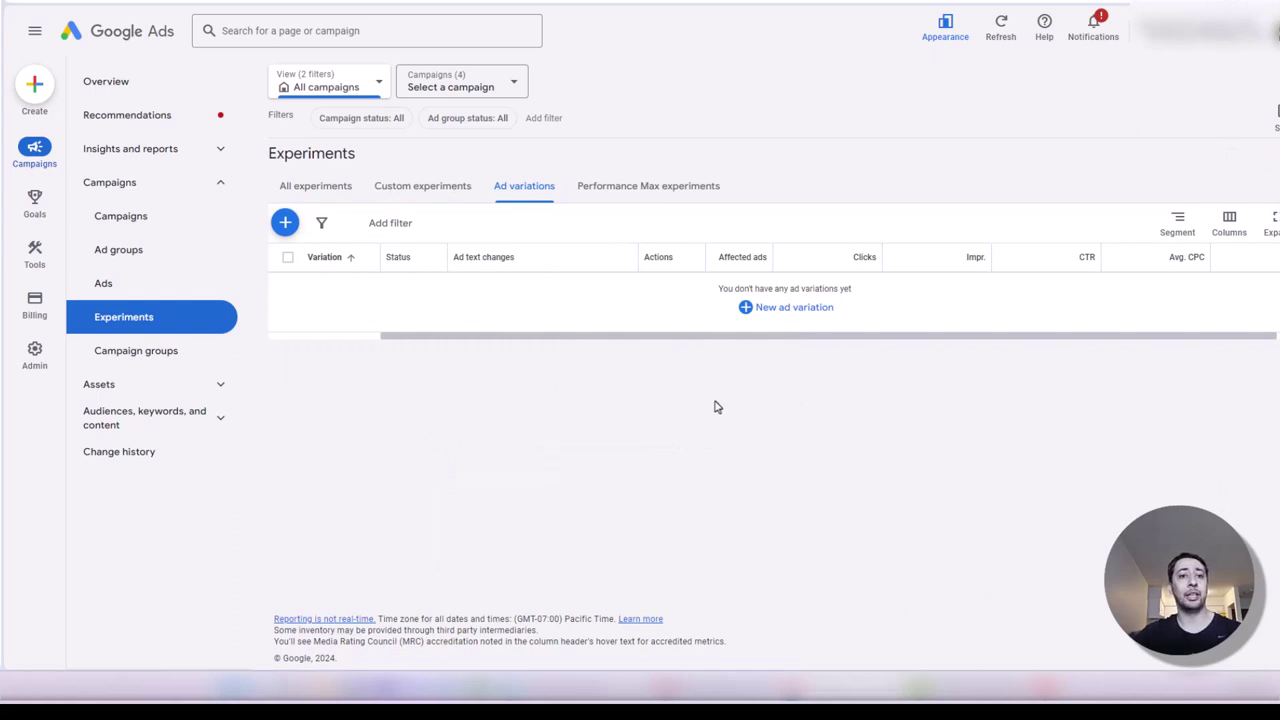
left_click(324, 194)
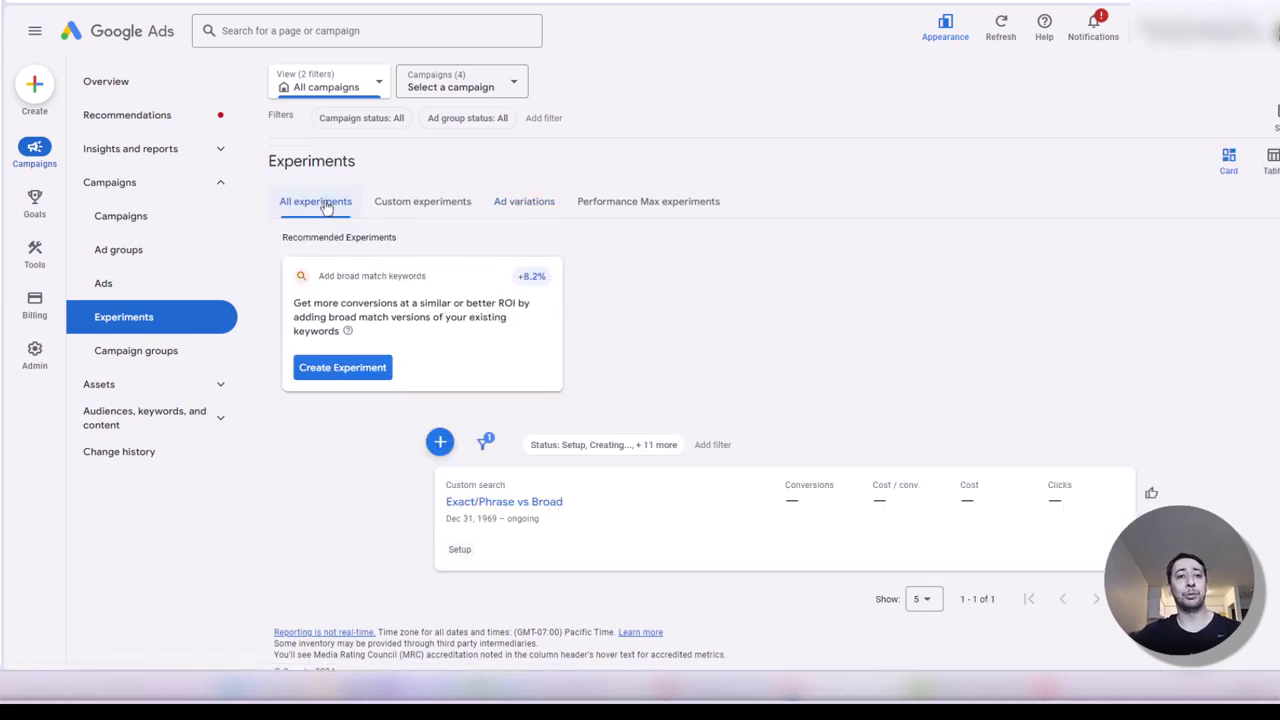